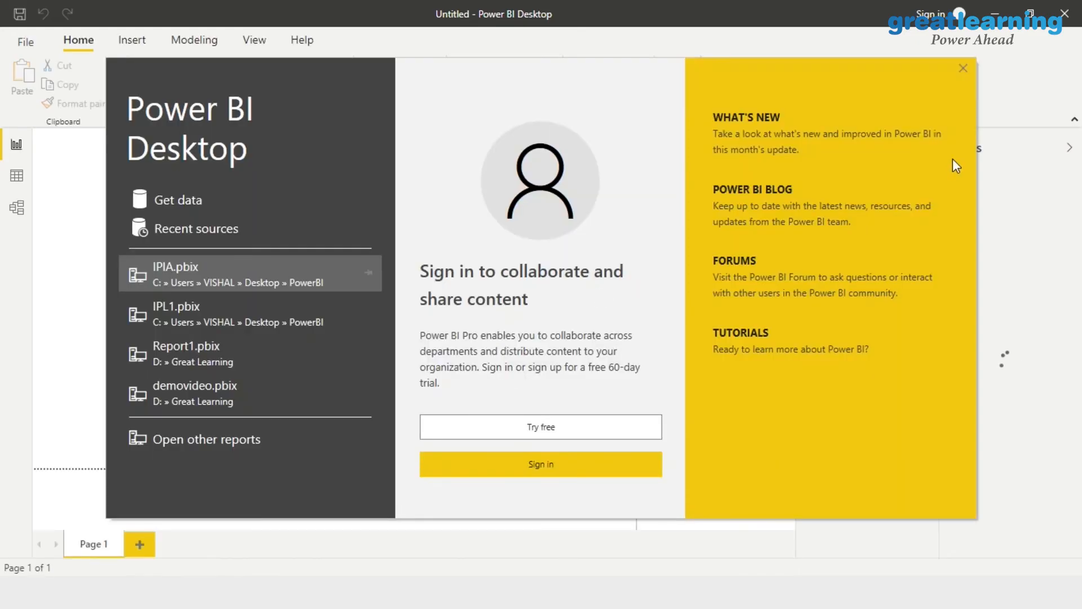
Step: Dismiss the Power BI start window, then switch to Tableau and connect to the saved Sample - Superstore data source
click(963, 69)
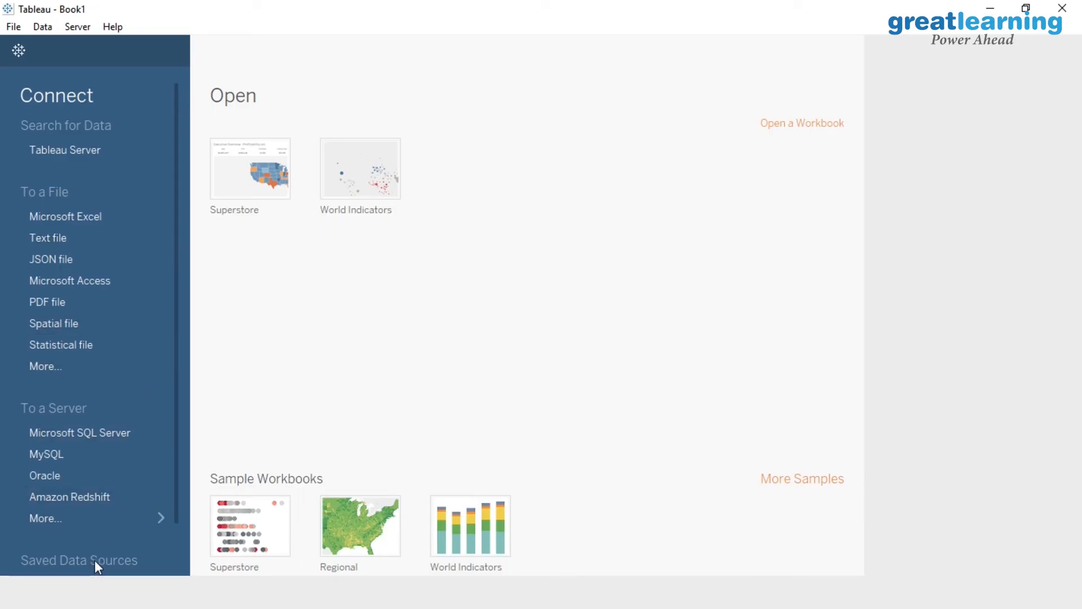
scroll(94, 549, down, 2)
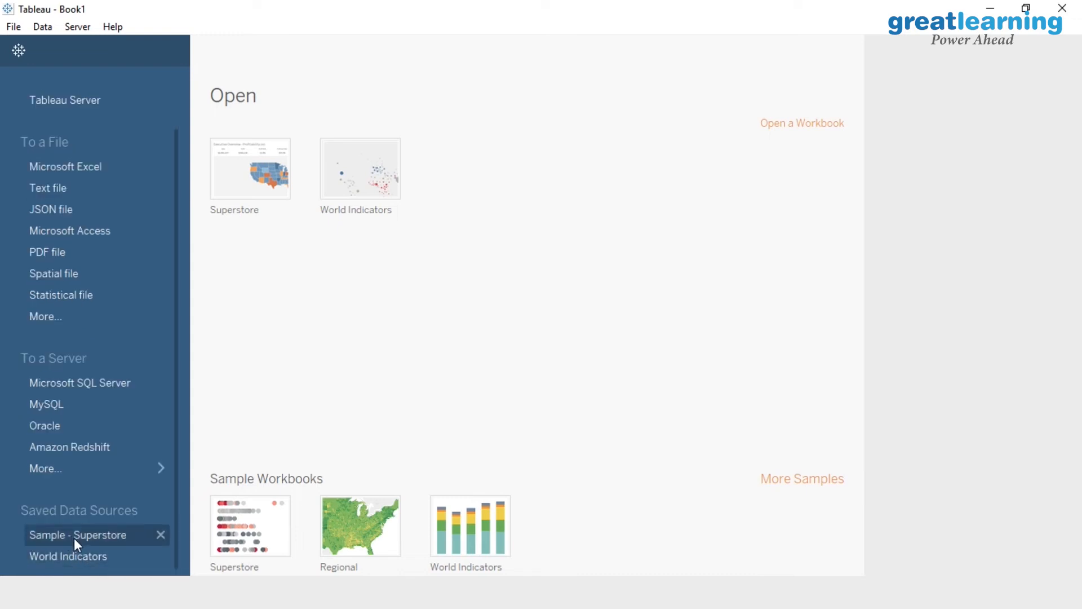
click(75, 539)
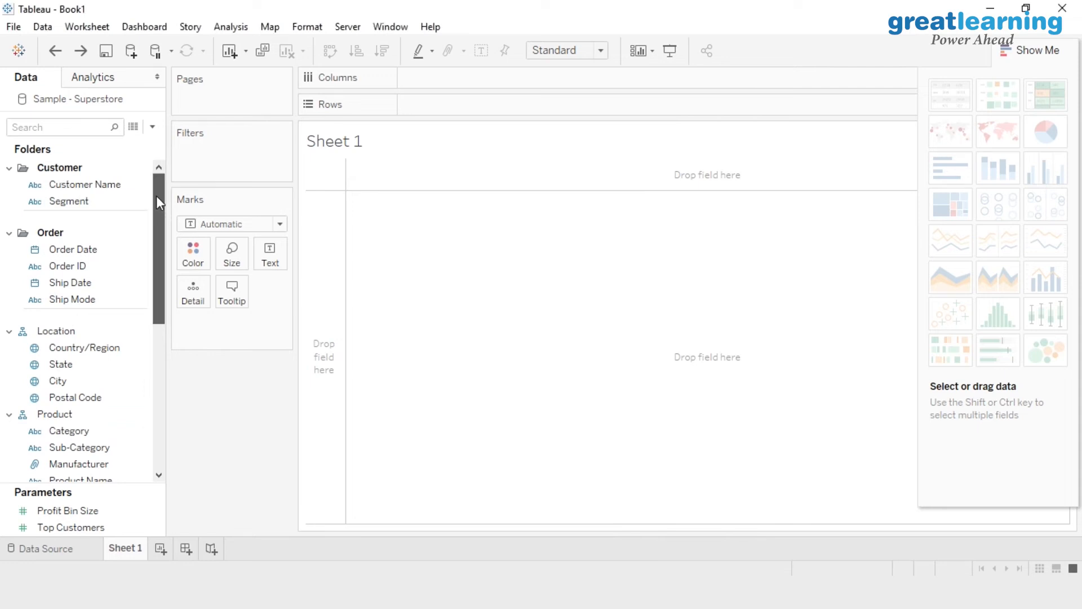
drag(157, 195, 136, 131)
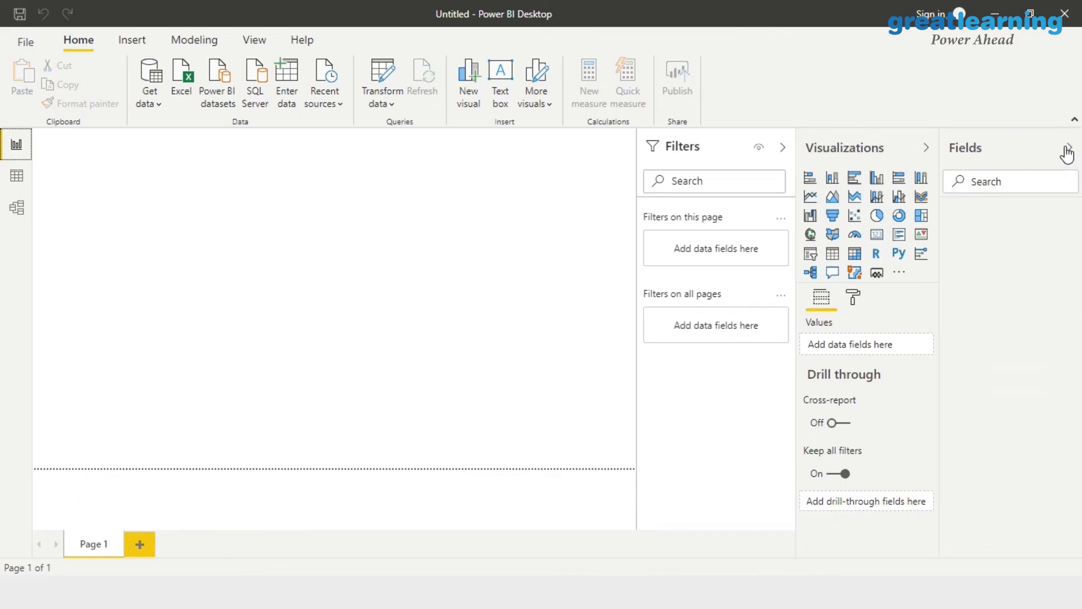
Step: Switch to Power BI and load the matches CSV file from the archive folder as a text/CSV data source
click(156, 101)
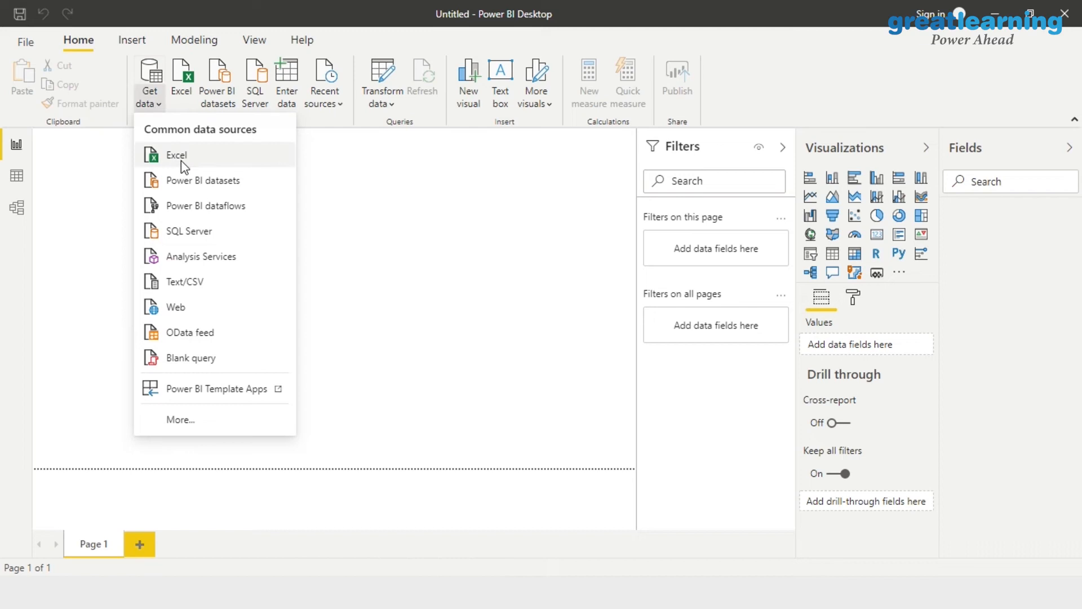
click(194, 286)
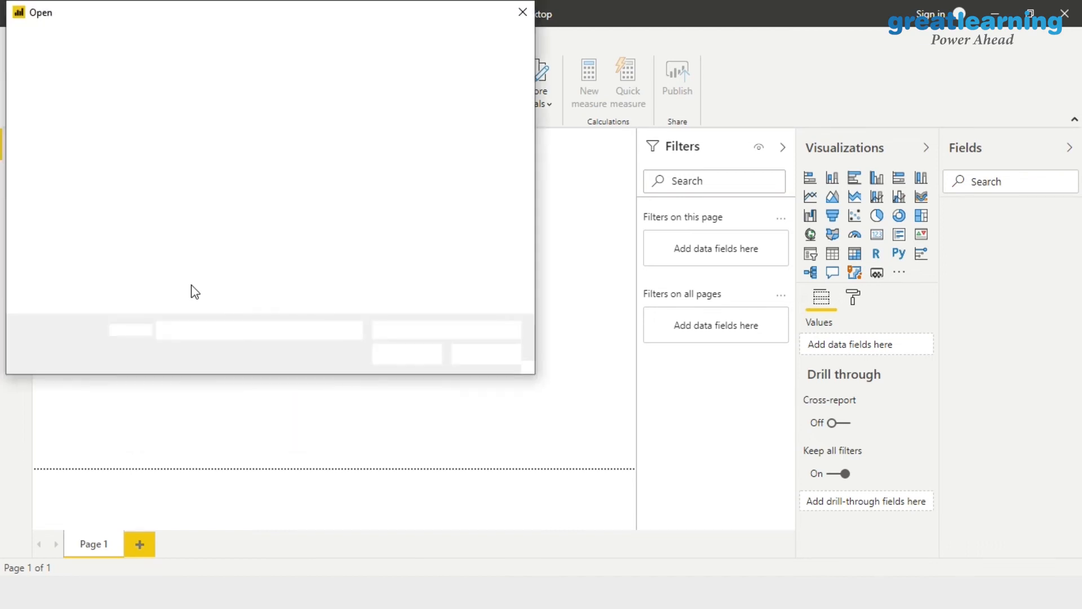
double_click(176, 139)
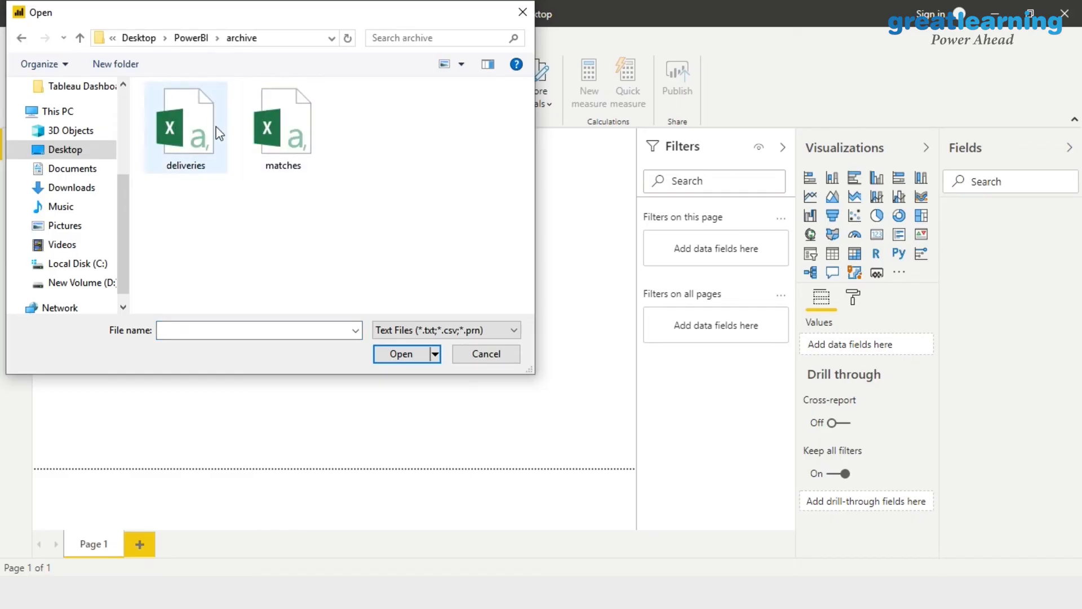
click(215, 127)
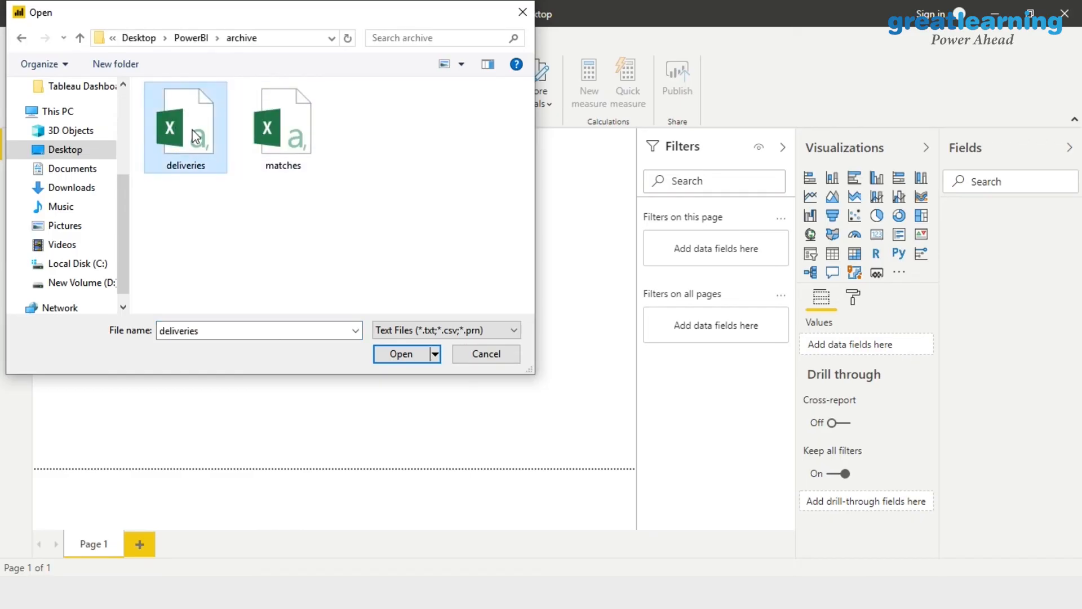
click(260, 129)
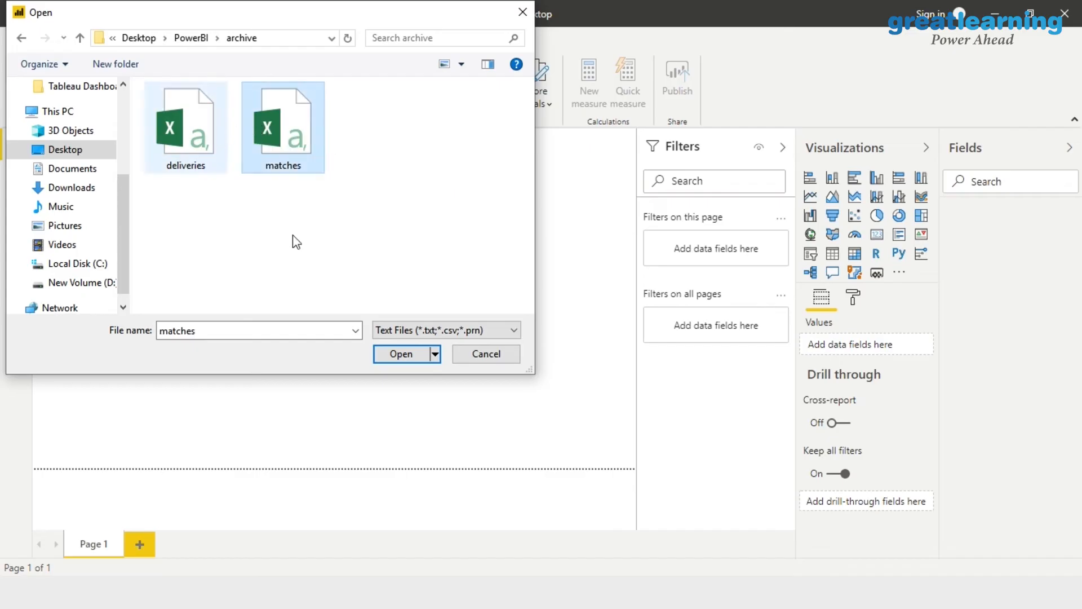
click(392, 354)
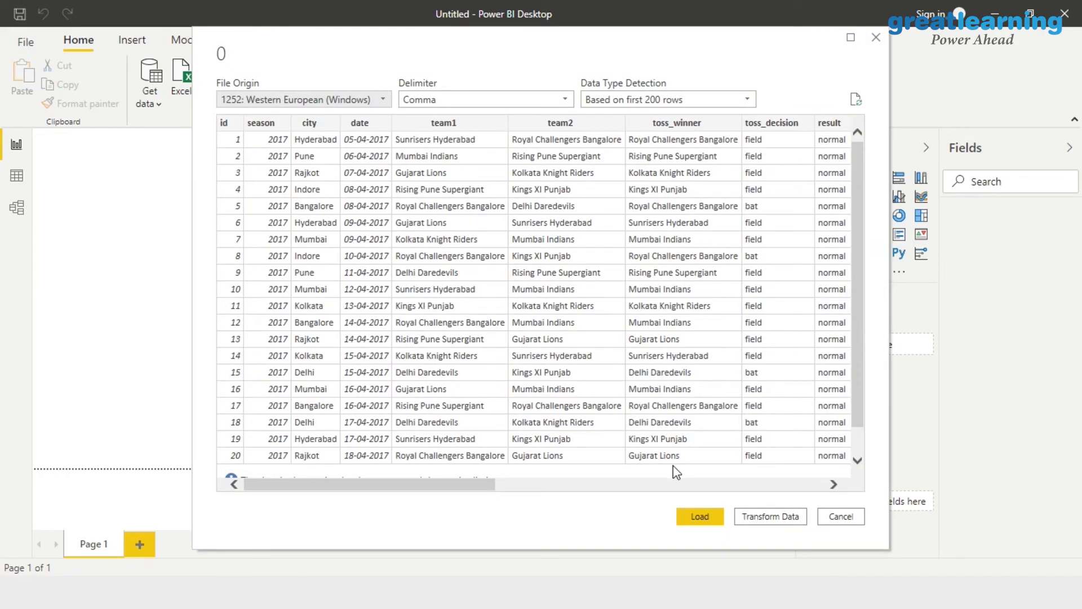
click(701, 516)
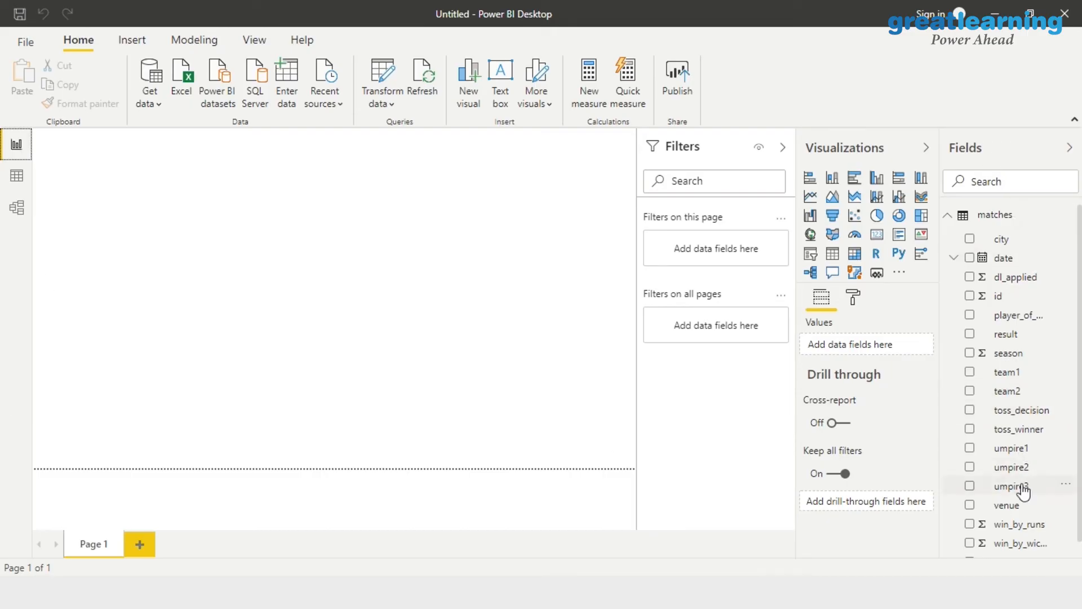
Step: Inspect the rows of the loaded matches table in the data view, and return to the report canvas
click(16, 176)
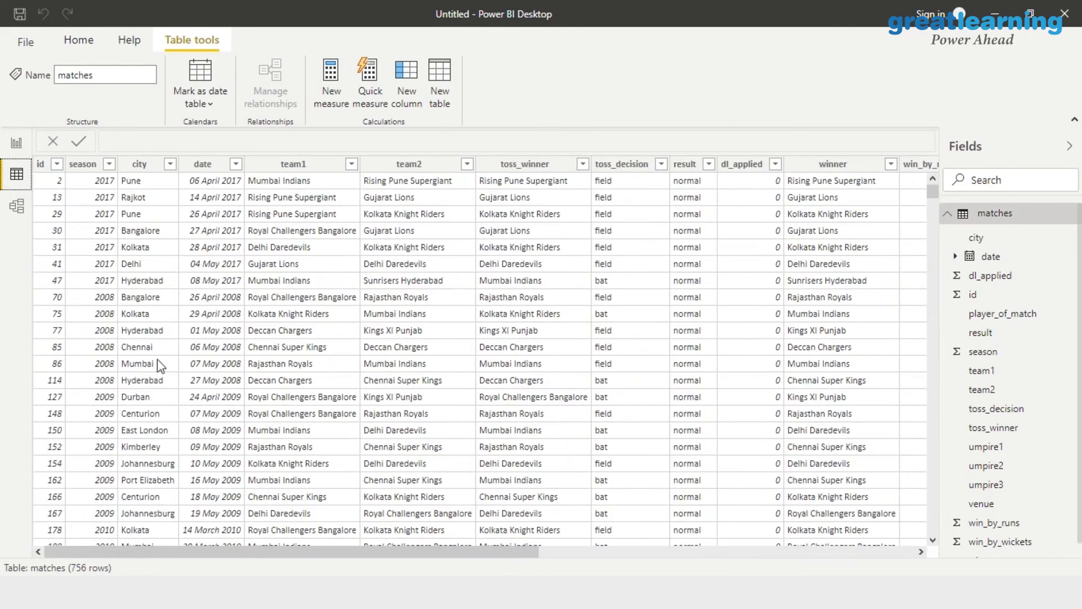
click(16, 143)
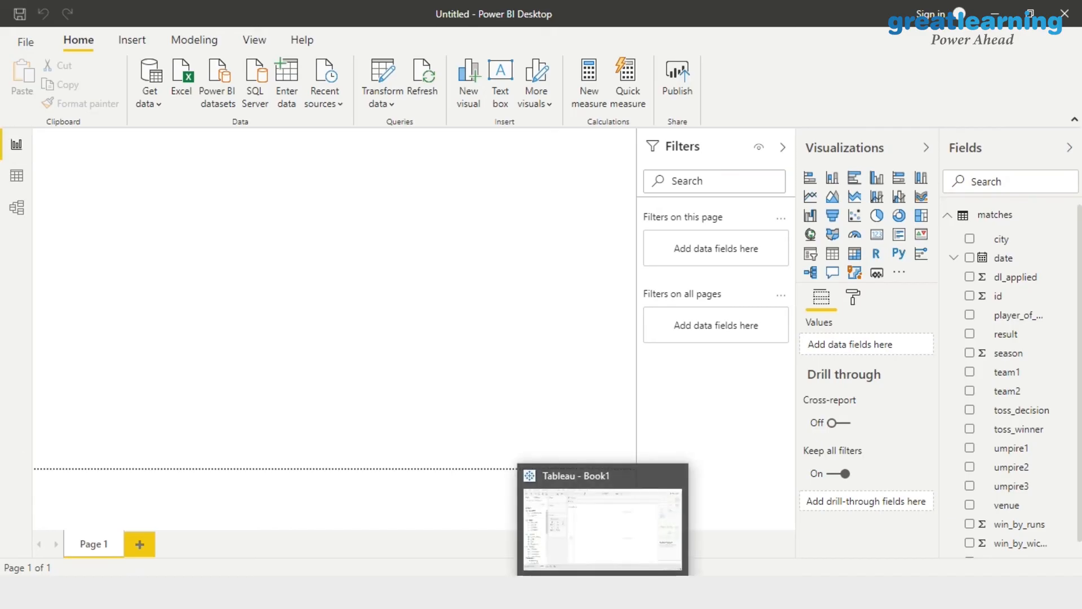
click(663, 511)
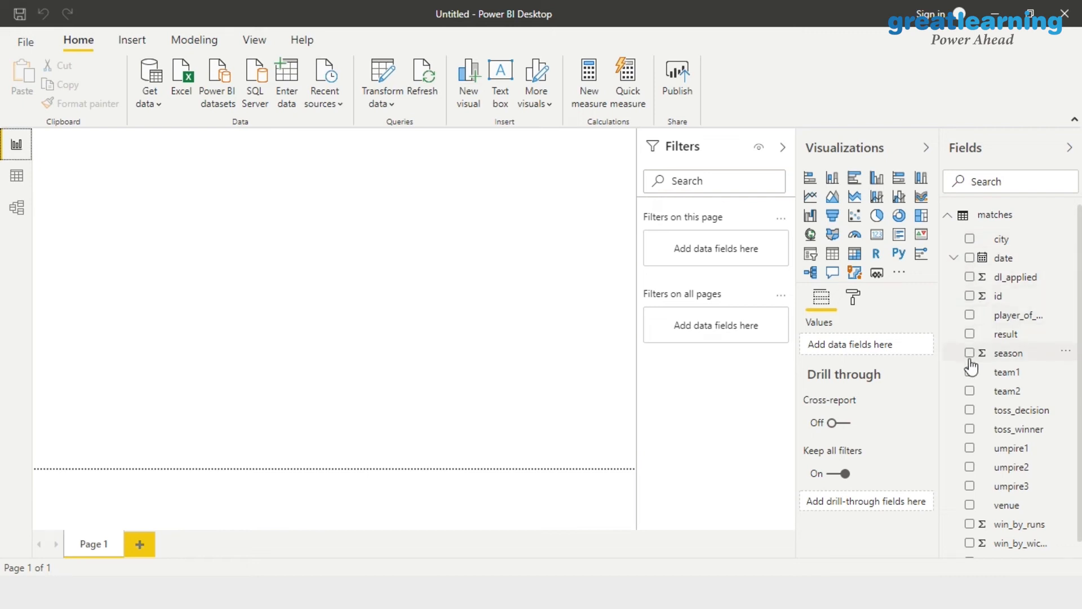
Step: Create a map visual from the city field and resize it to a moderate size in the canvas corner
click(971, 239)
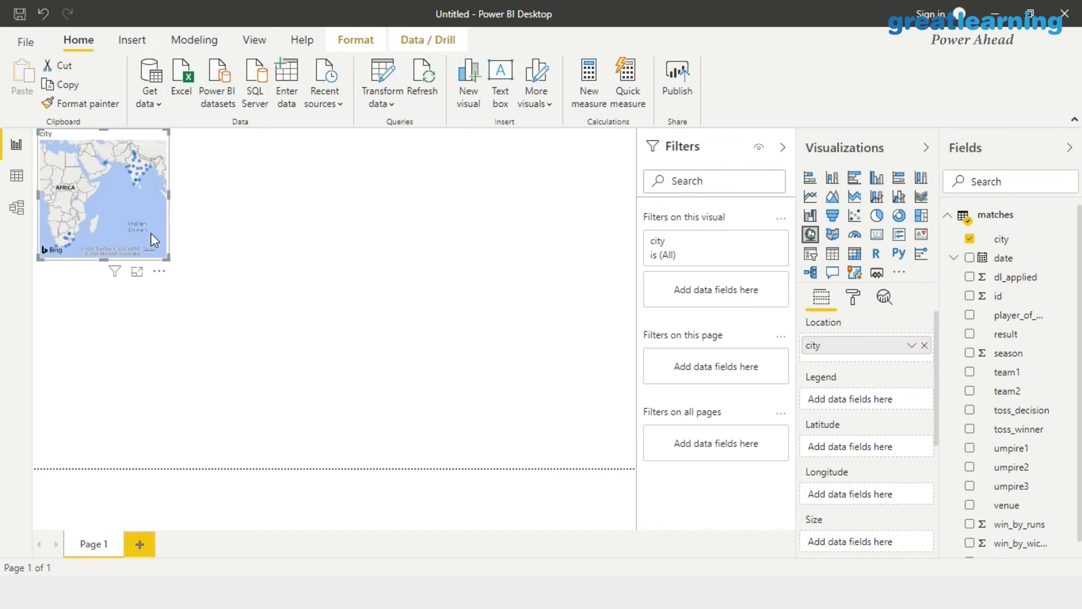
drag(166, 258, 341, 378)
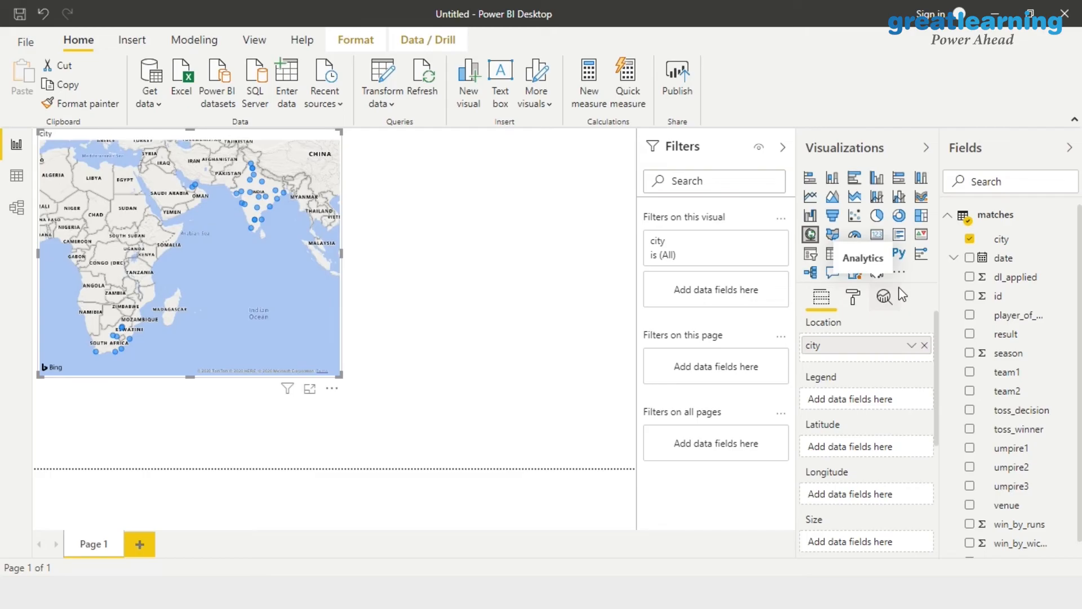
drag(340, 375, 262, 285)
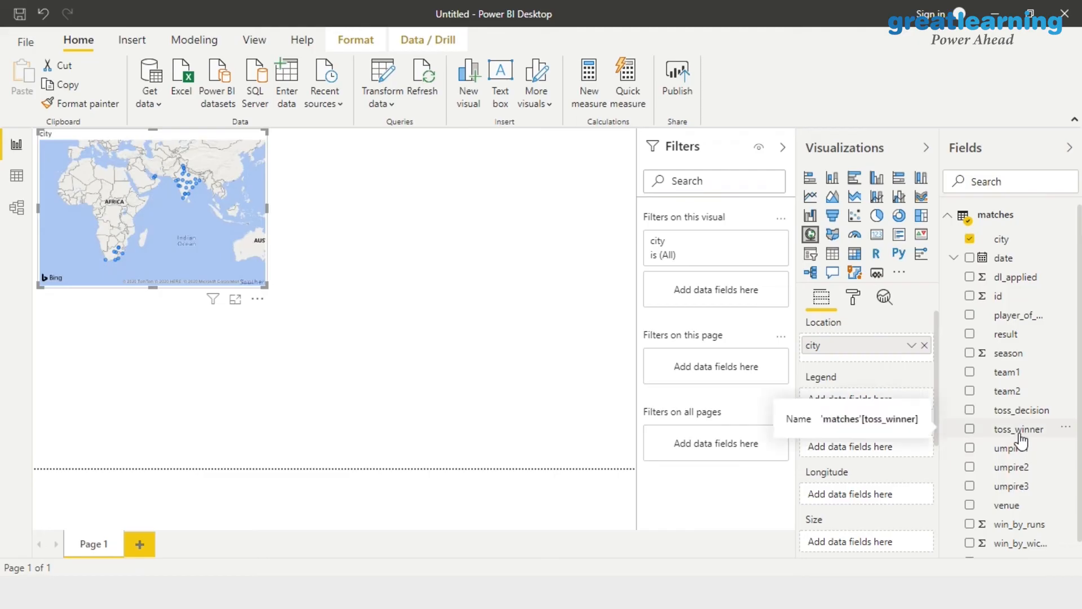
Step: Create a clustered bar chart beside the map using toss_winner as both axis and legend
click(552, 371)
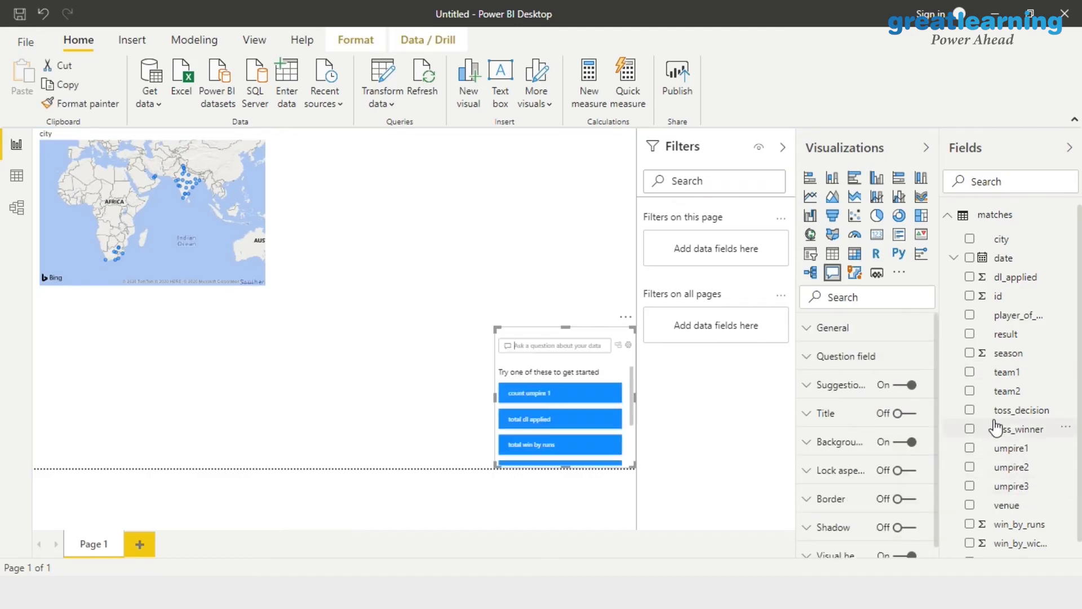
drag(1037, 435, 520, 219)
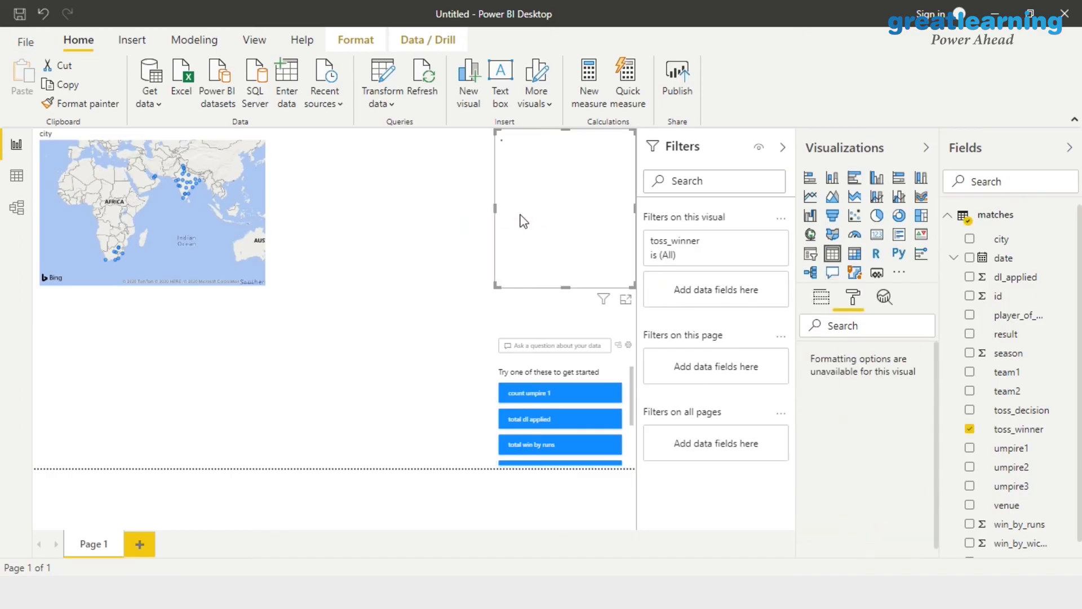
click(855, 178)
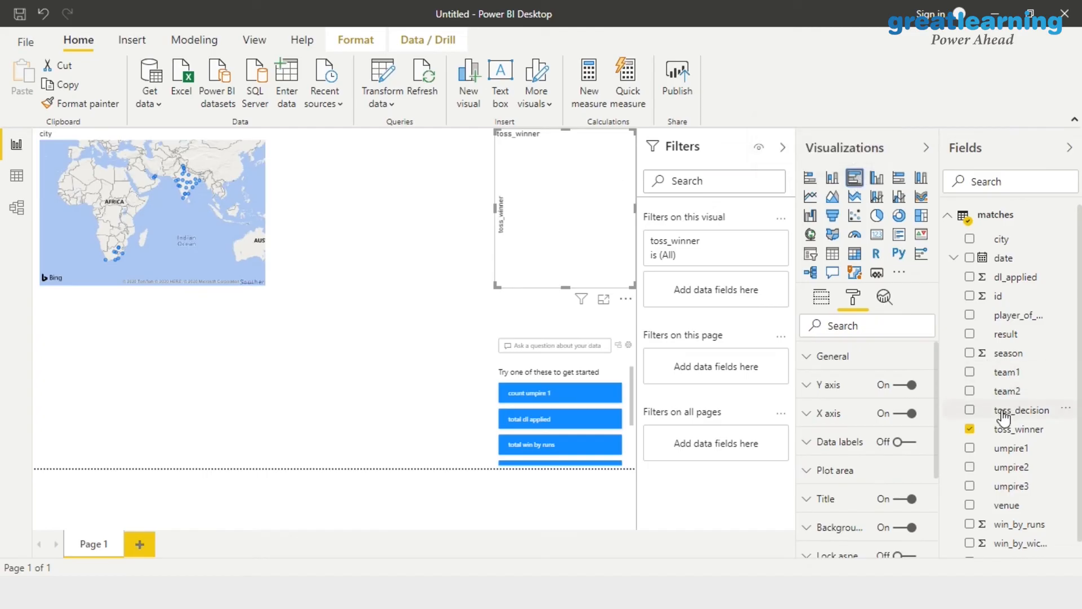
drag(1007, 430, 562, 216)
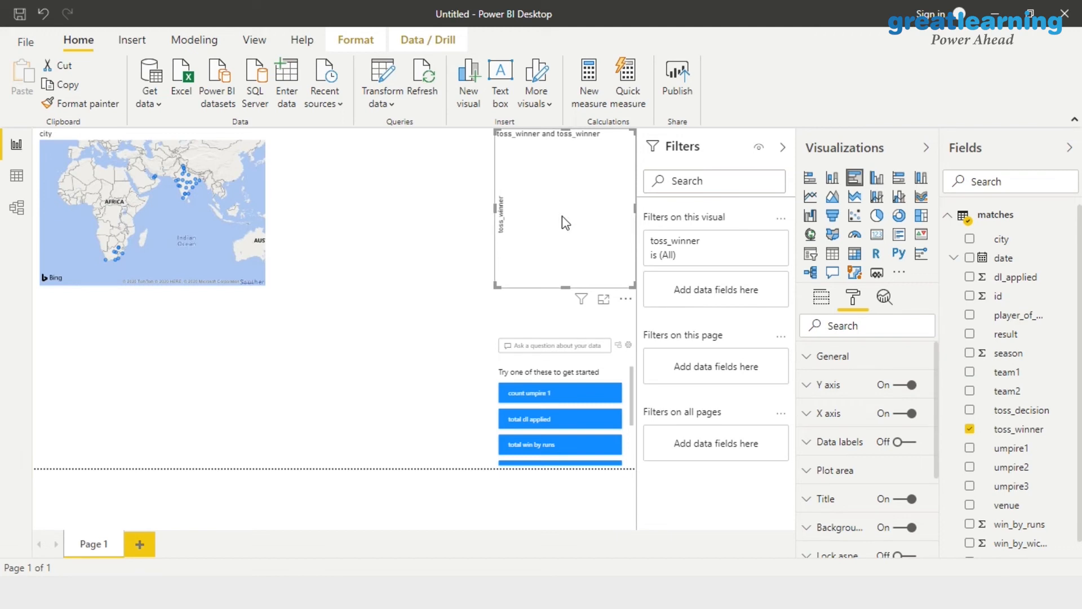
Step: Remove the unwanted Q&A visual below the toss_winner chart
click(567, 364)
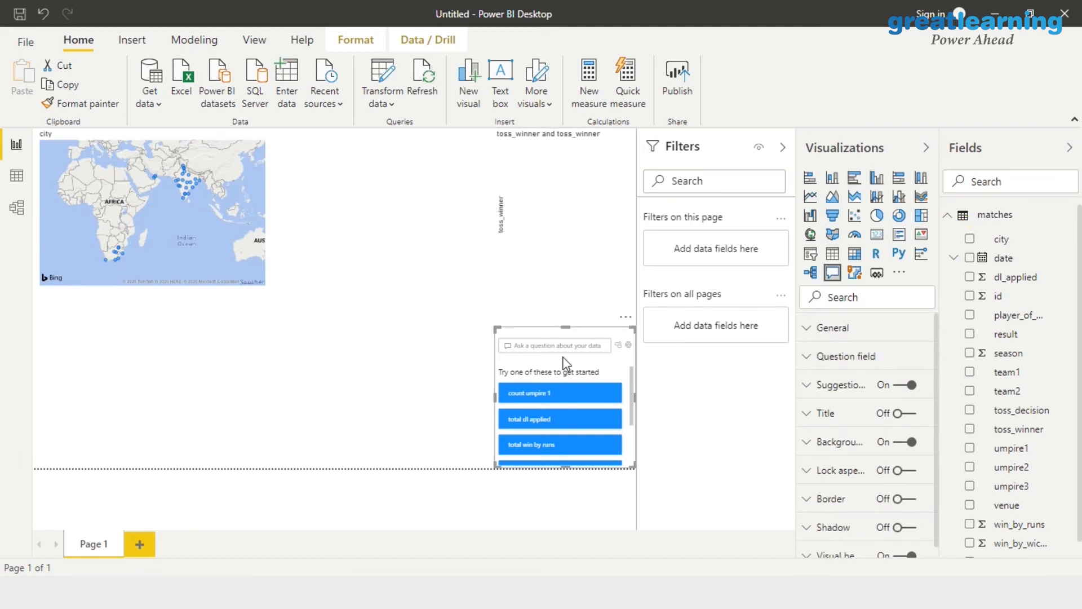
click(625, 319)
click(655, 341)
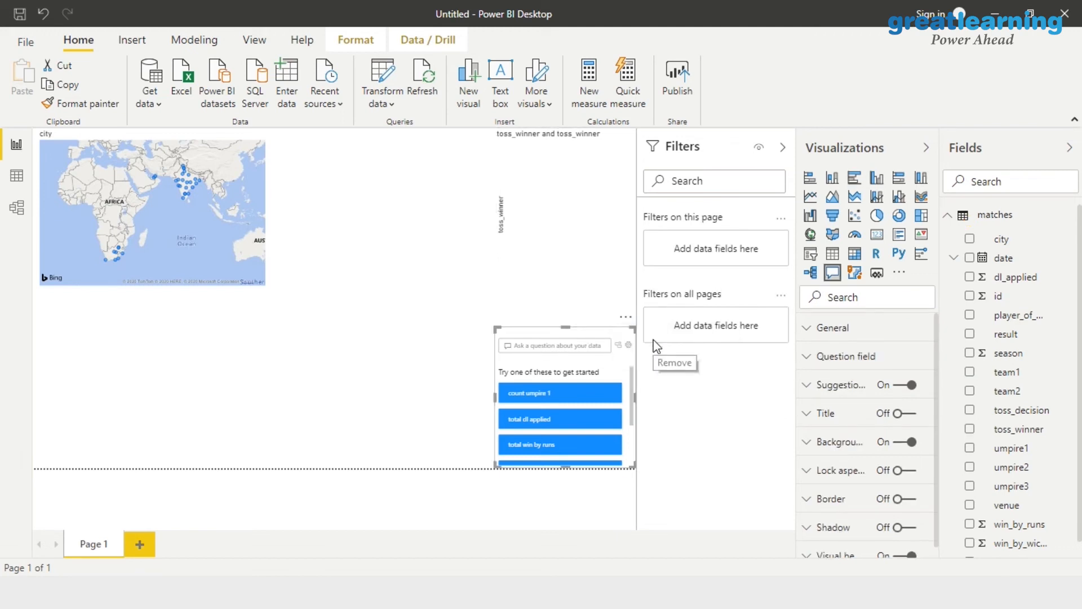
Step: Add the count of toss_winner as the bar chart's values and enlarge the chart
click(544, 219)
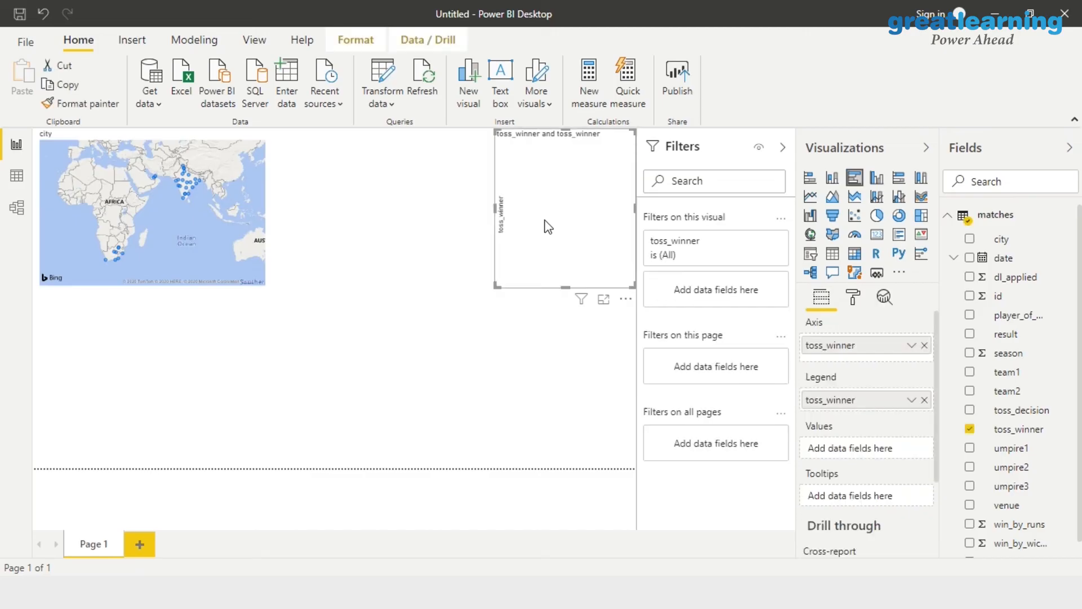
drag(1022, 430, 884, 448)
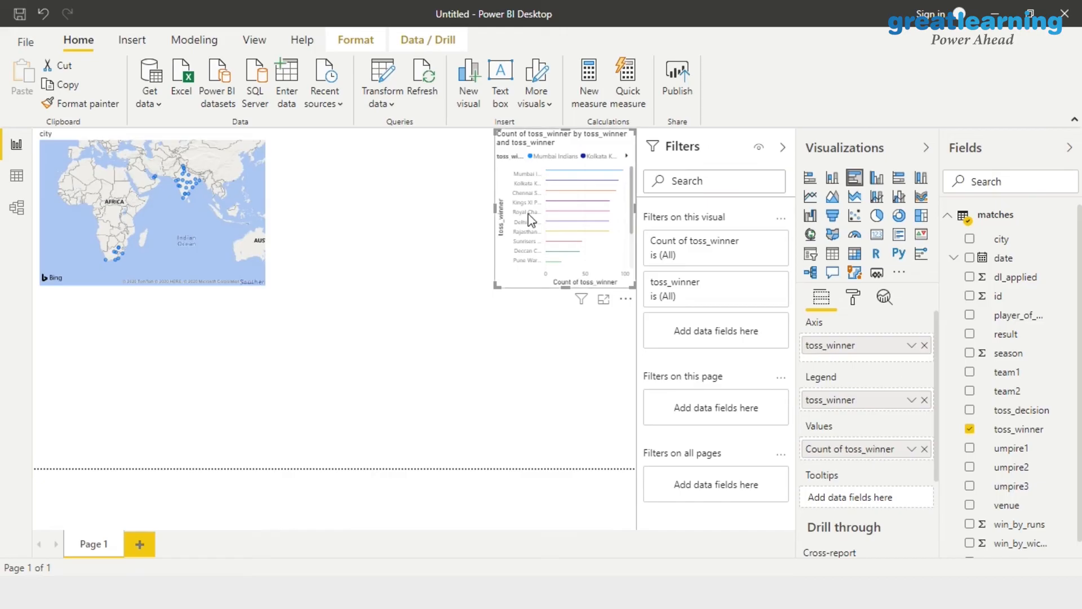
drag(495, 288, 354, 367)
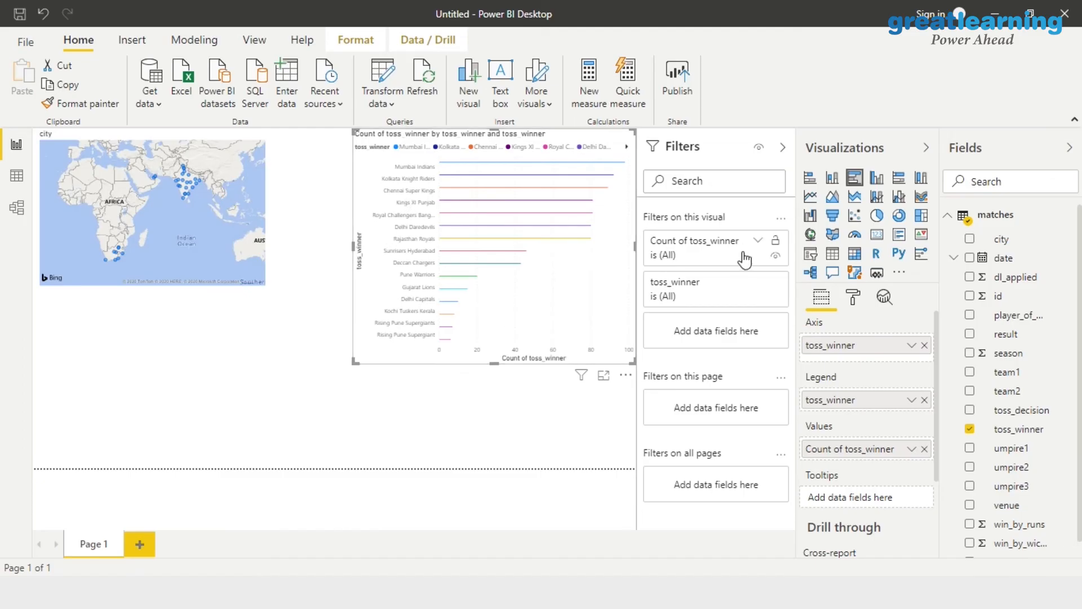
Step: Convert the toss_winner bar chart to a pie chart and reduce its size
click(876, 217)
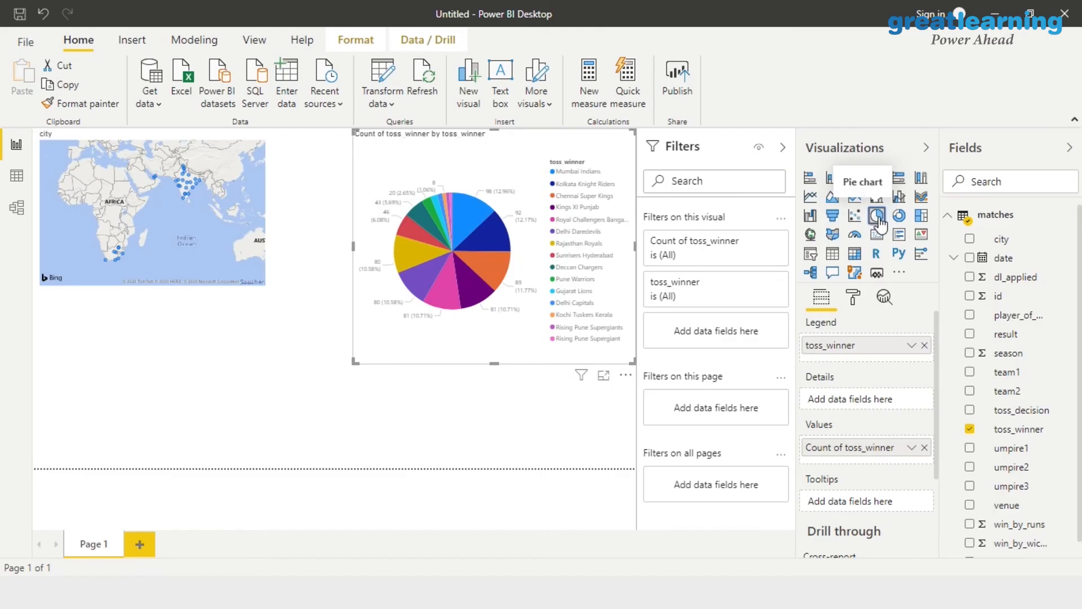
drag(356, 361, 418, 306)
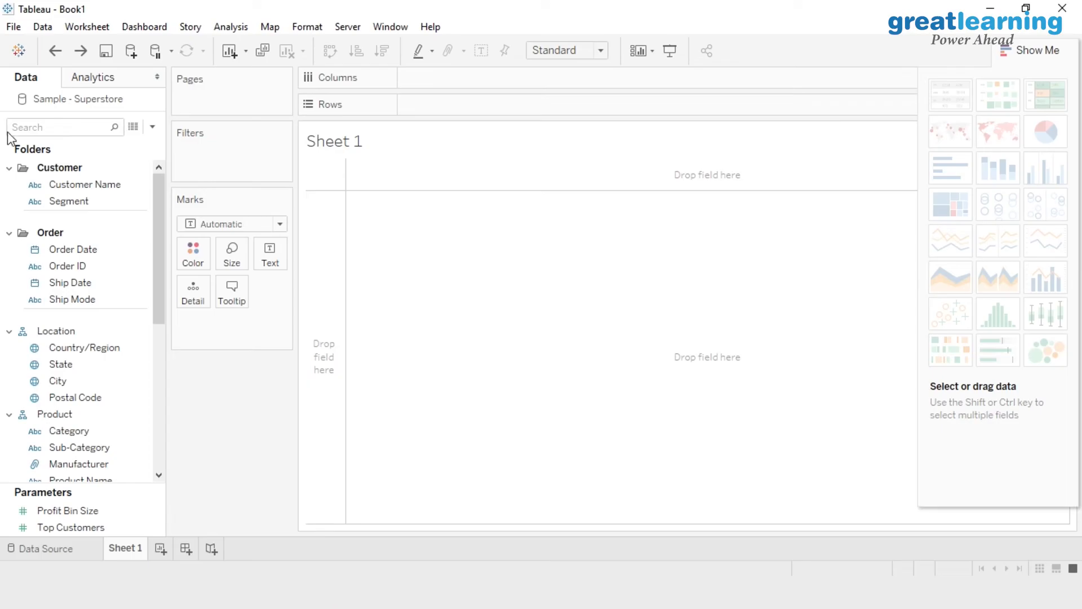
Step: Switch to Tableau and look through the dimensions and measures of the Sample - Superstore data source
click(57, 188)
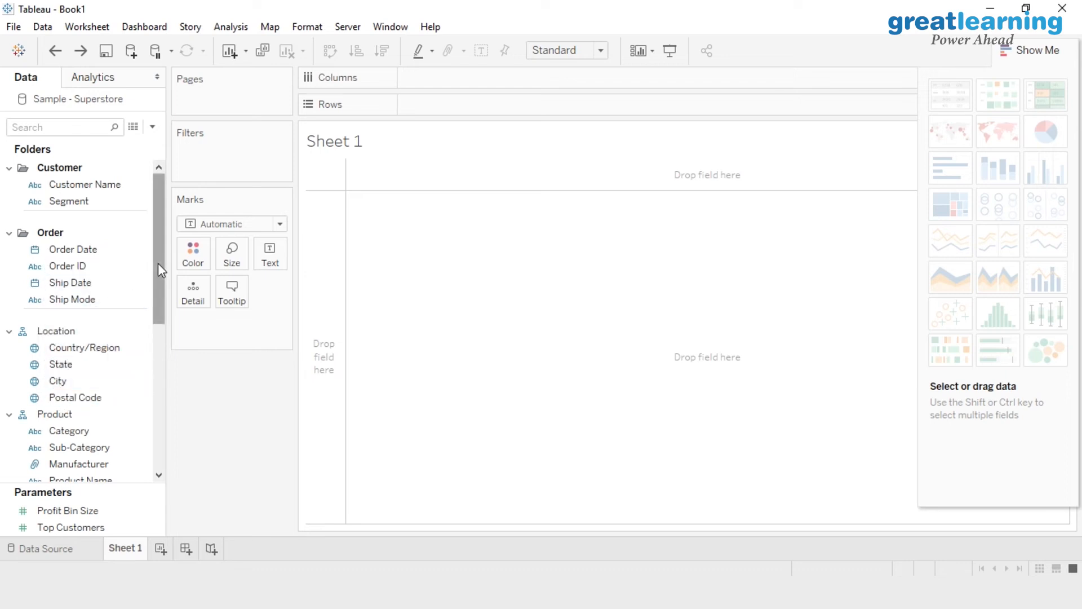
scroll(138, 344, down, 5)
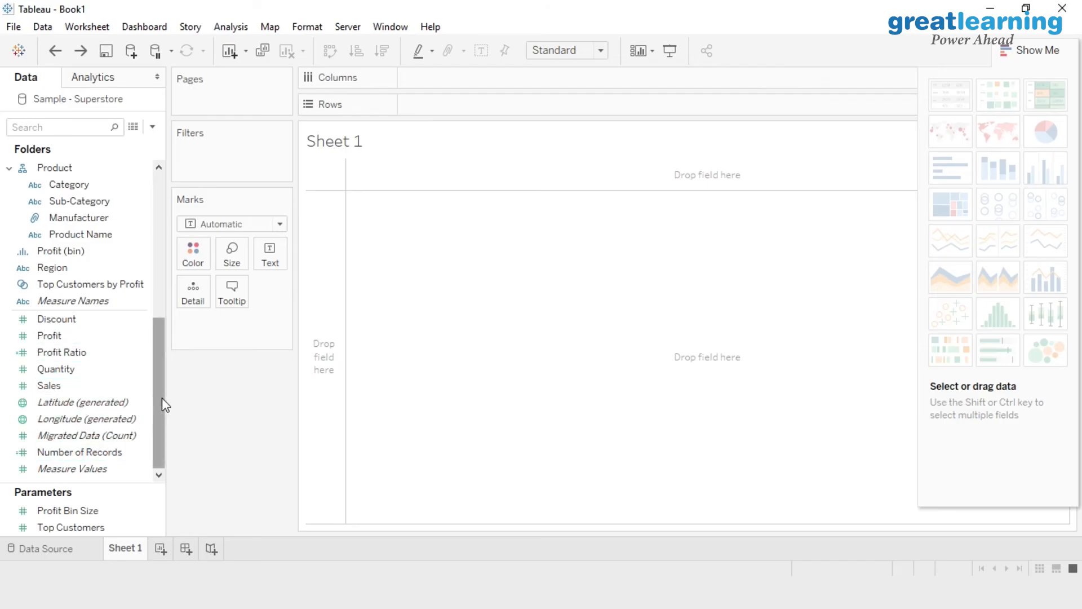
drag(159, 401, 201, 205)
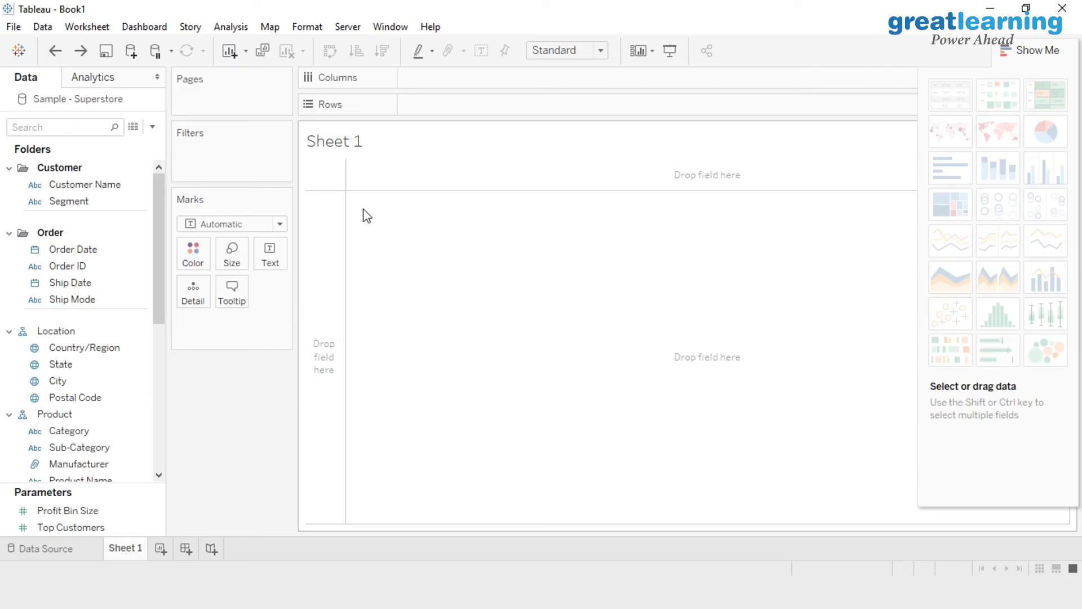
Step: Compare the data types of the Order Date and Order ID fields in the Order folder
click(55, 249)
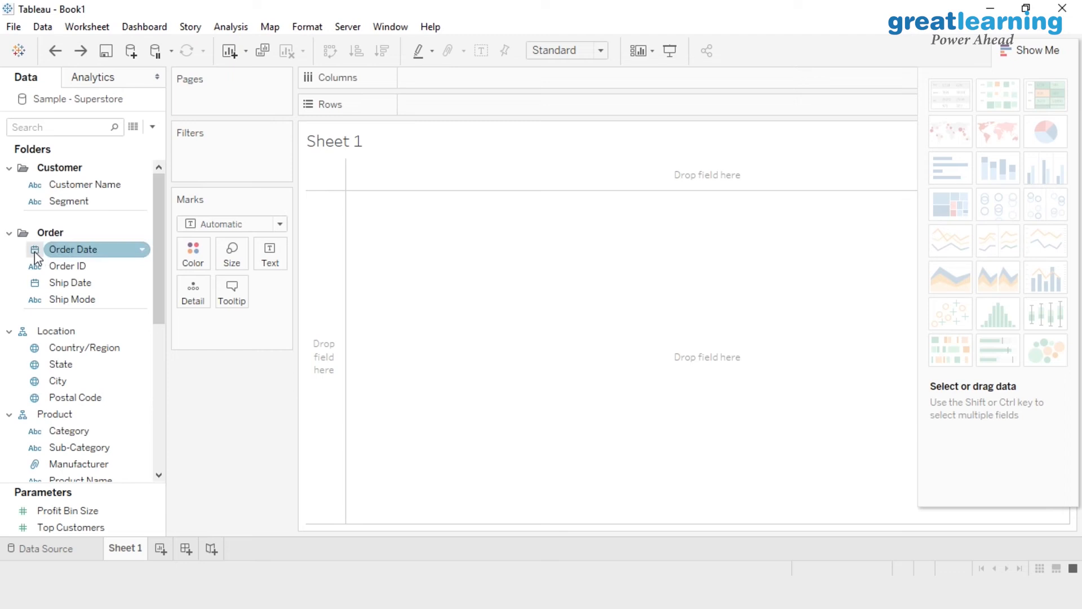
click(37, 268)
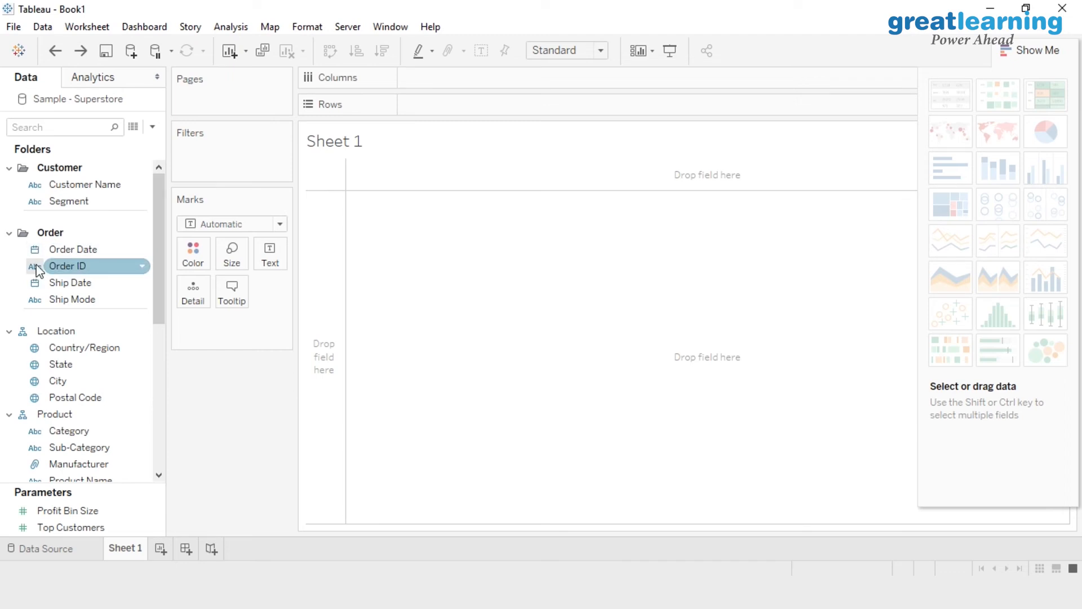
click(36, 252)
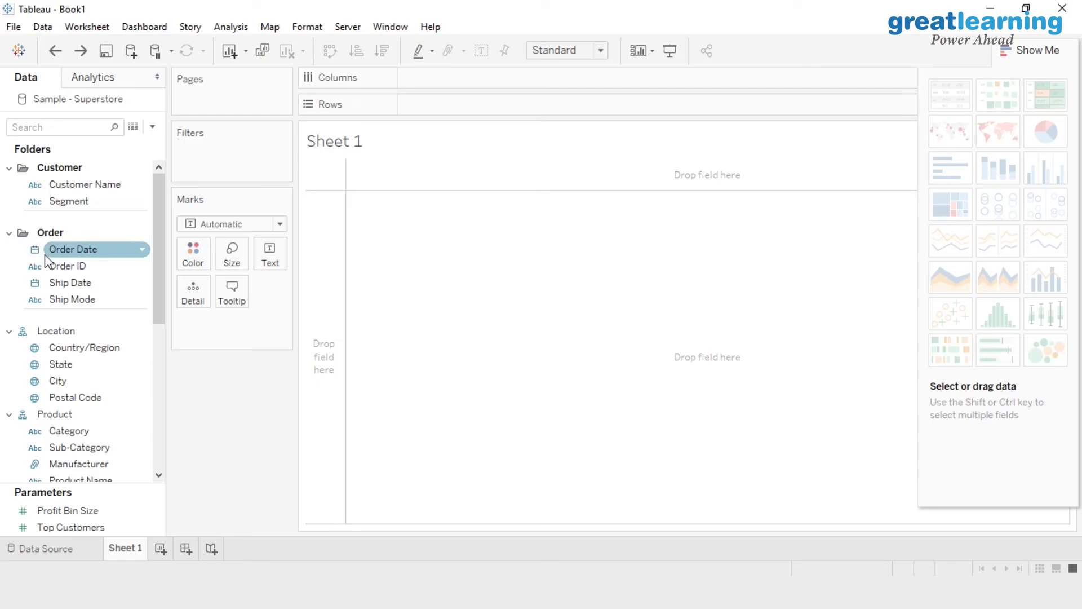
click(36, 263)
click(44, 248)
click(31, 266)
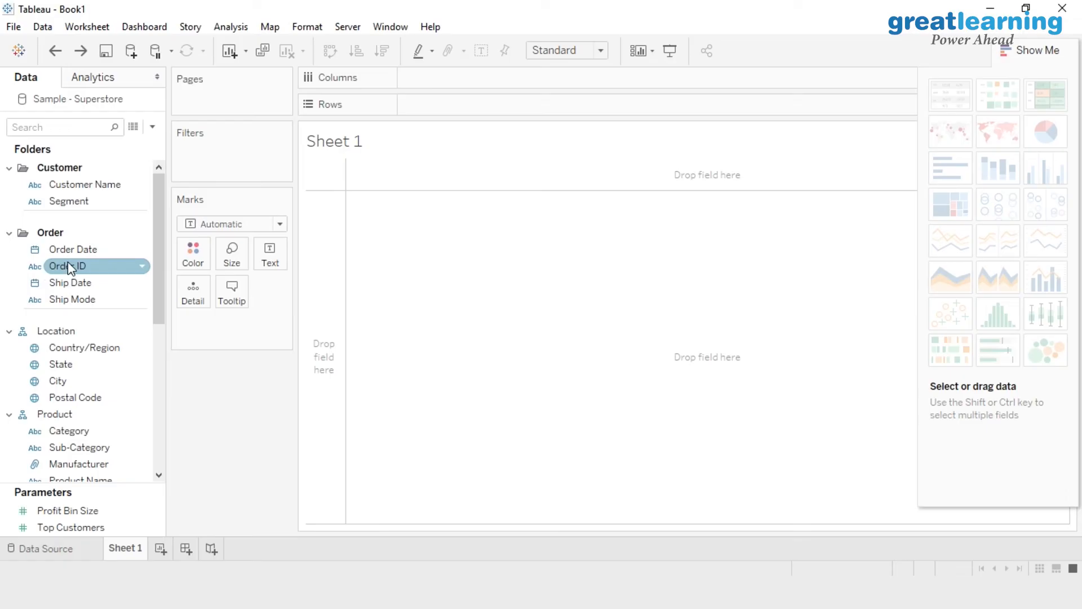
Step: Look through the Ship Date, Location and Product fields and the measures of the data source
click(53, 283)
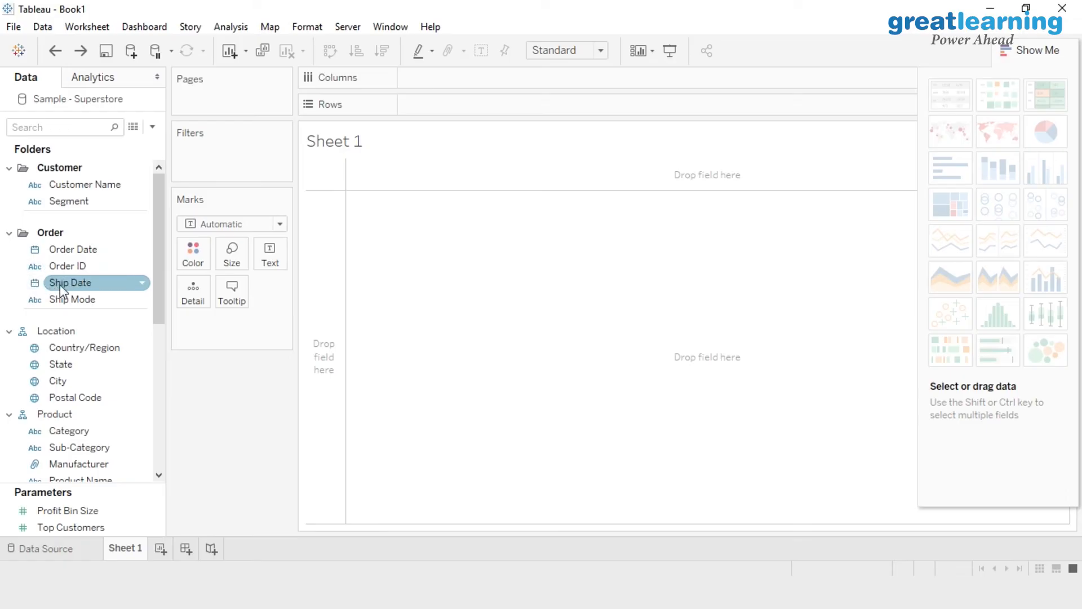
click(73, 330)
click(66, 349)
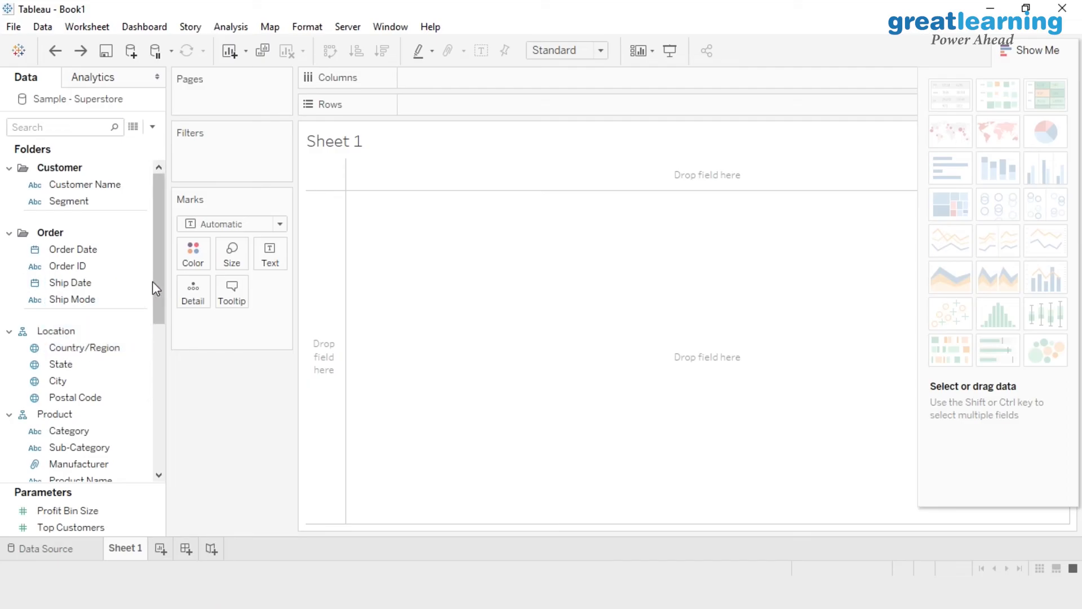
drag(158, 279, 148, 323)
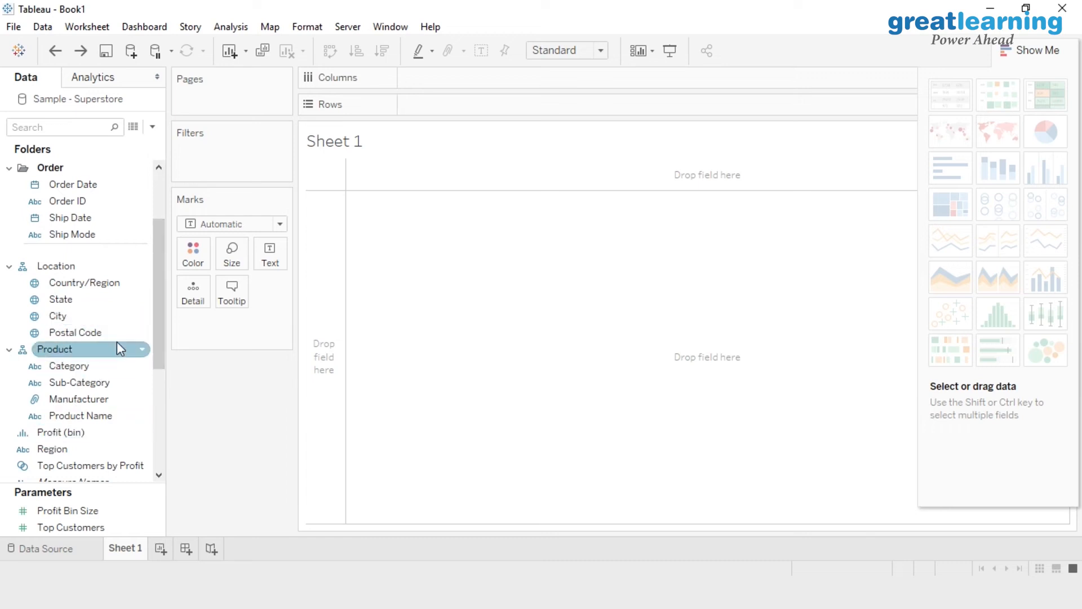
drag(157, 323, 155, 358)
click(30, 414)
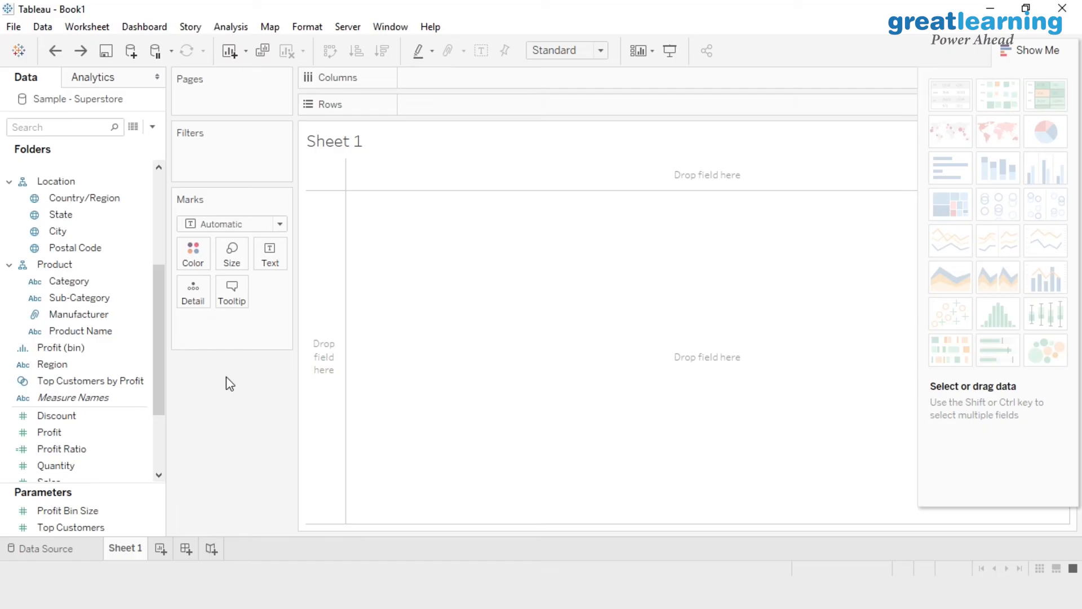
Step: Build a text table of Sales per year, with Order Date on rows and Sales as the values
drag(158, 314, 324, 322)
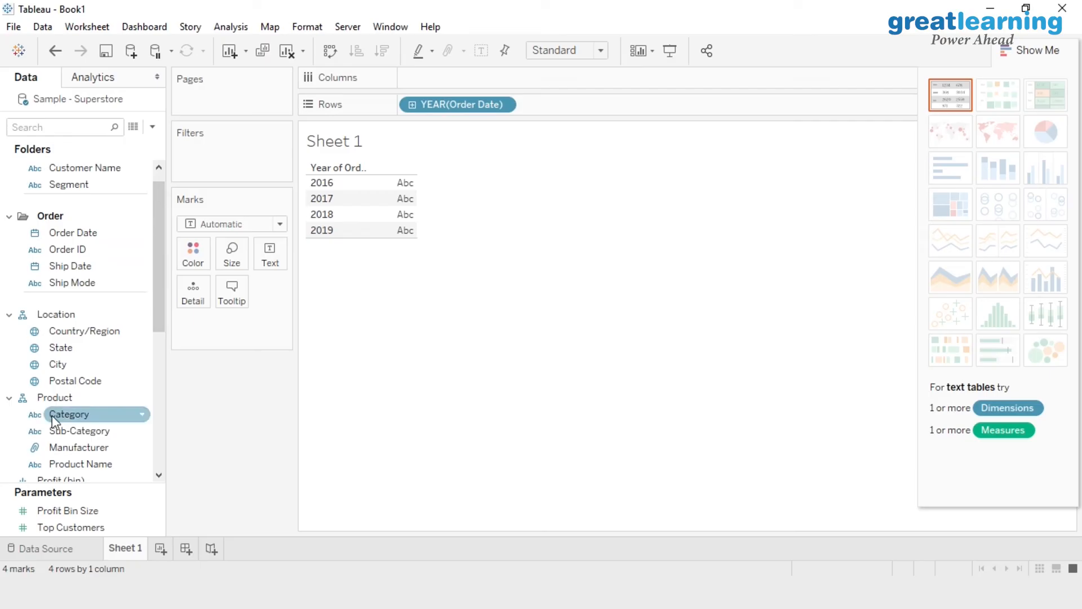
scroll(163, 324, down, 3)
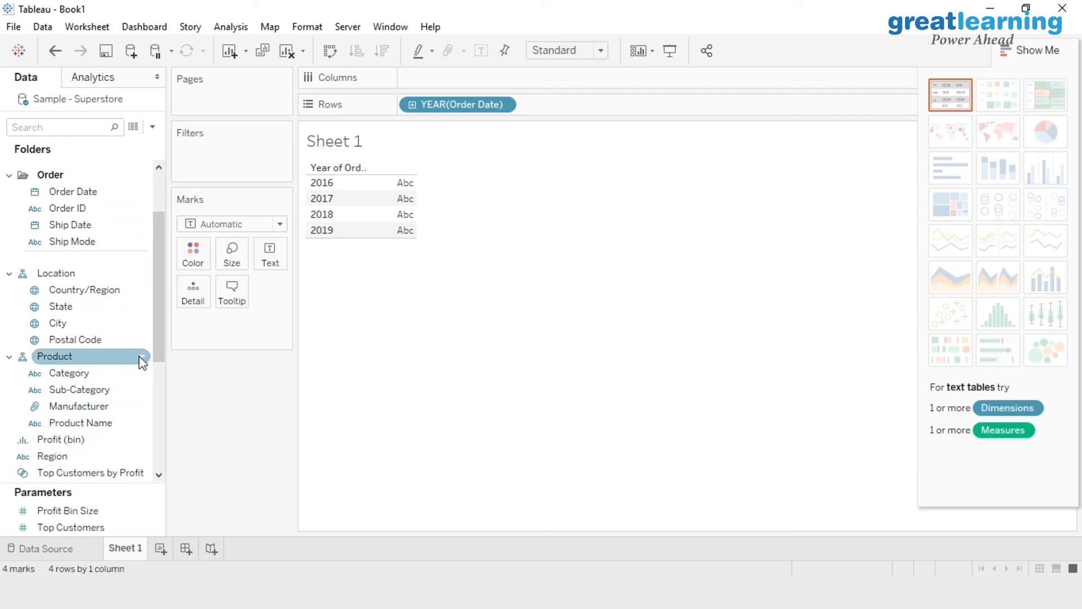
scroll(160, 337, down, 4)
scroll(148, 372, down, 3)
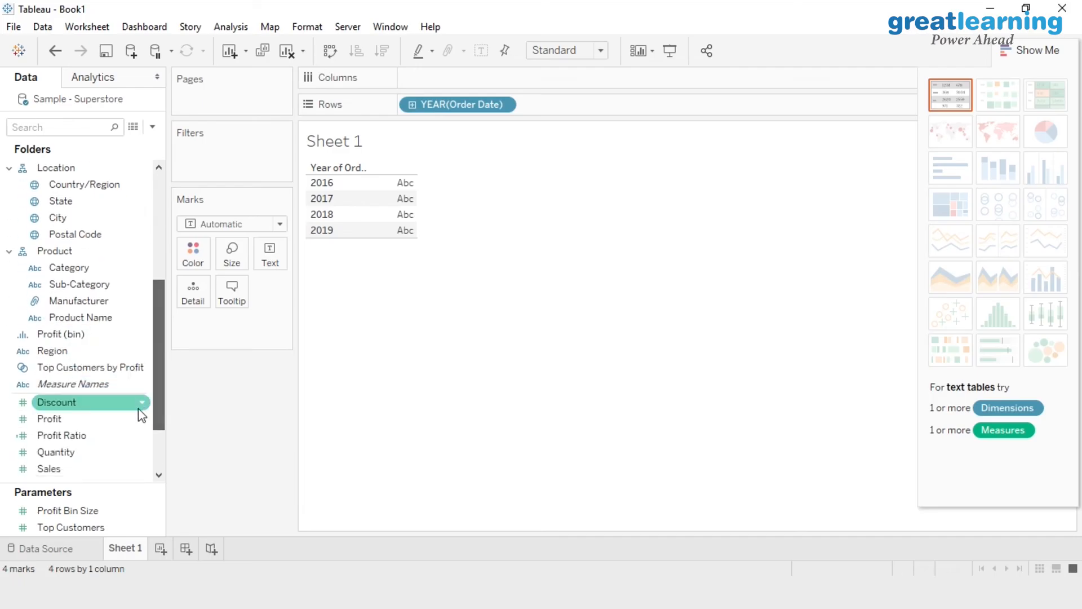
drag(141, 469, 375, 214)
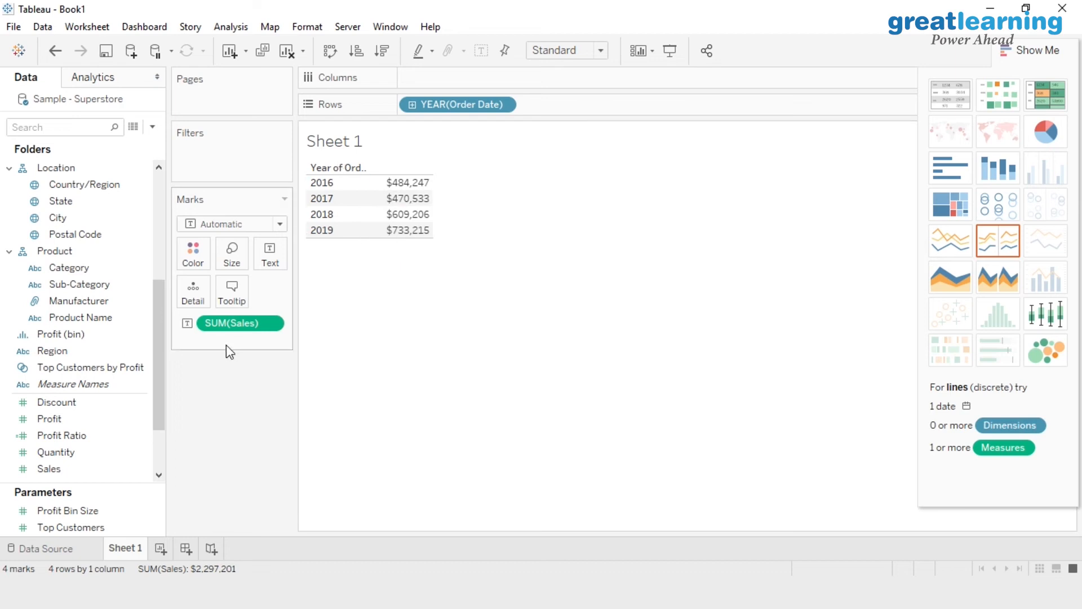
Step: Turn the table into a vertical bar chart with SUM(Sales) on rows and the Order Date year on columns
drag(246, 323, 468, 76)
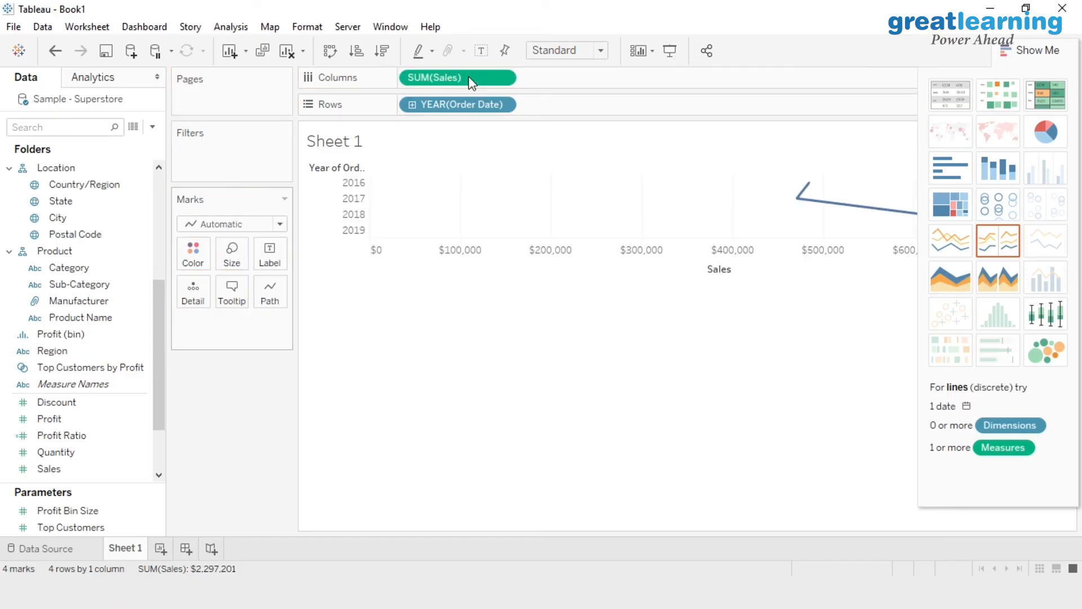
mouse_move(791, 201)
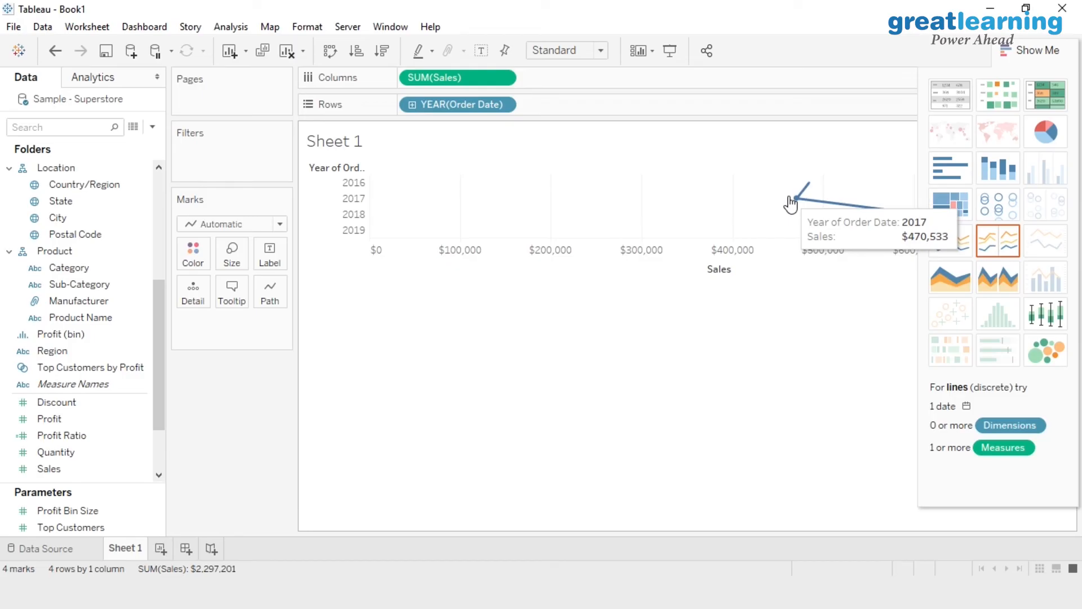
click(1012, 172)
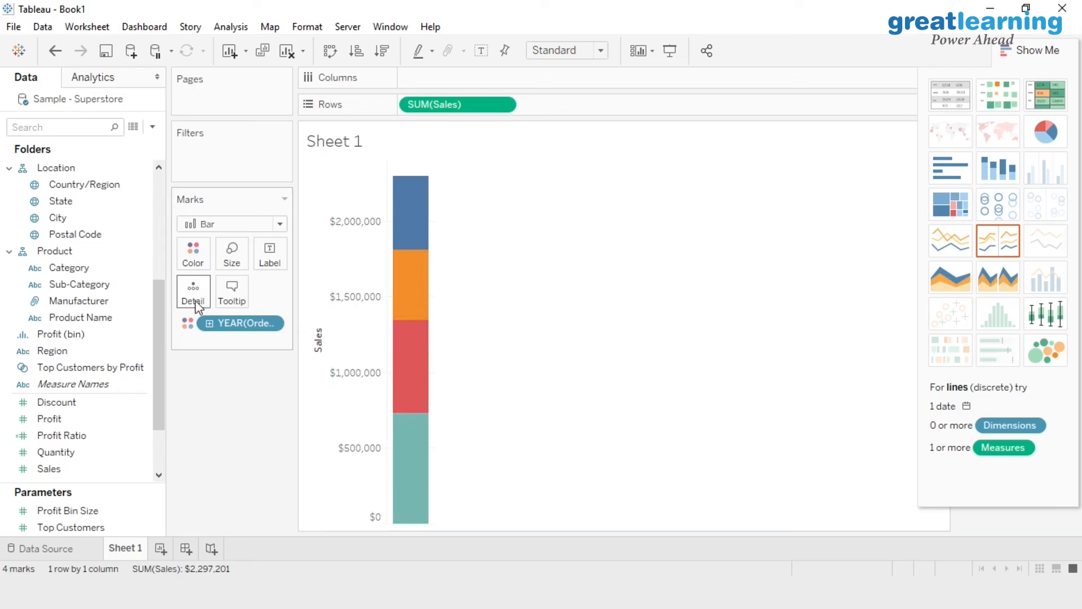
drag(237, 332, 454, 87)
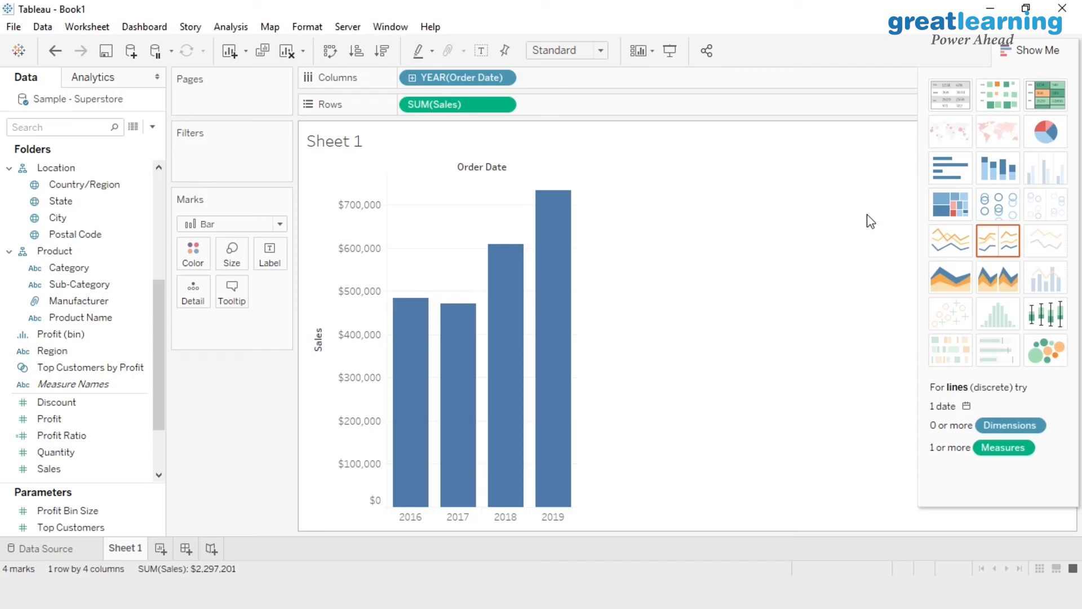
Step: Show the yearly sales as a pie chart and return to vertical bars with the Order Date year on columns
click(1052, 132)
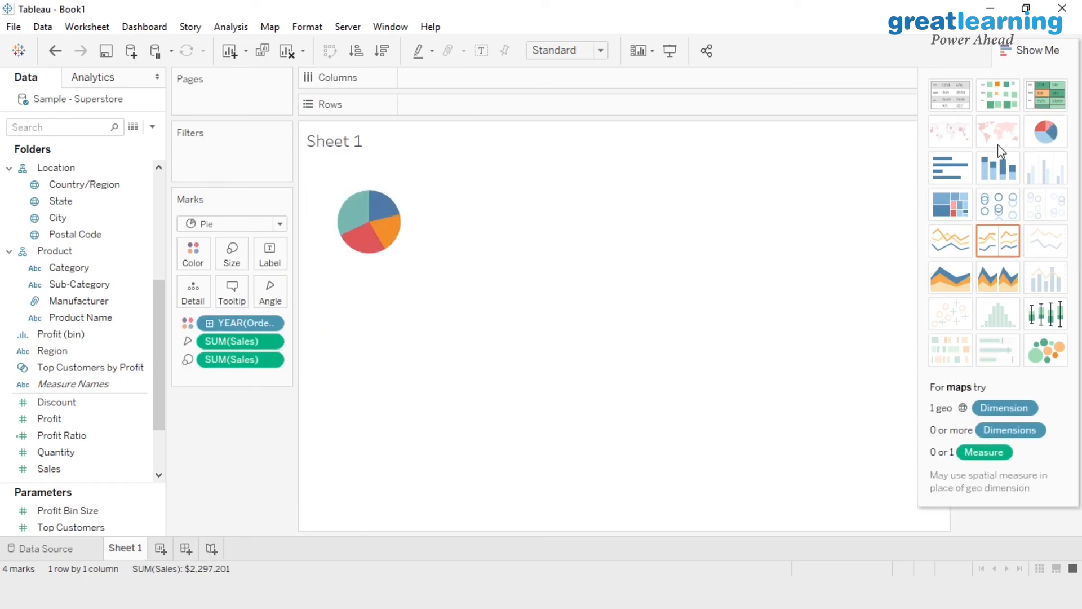
click(983, 181)
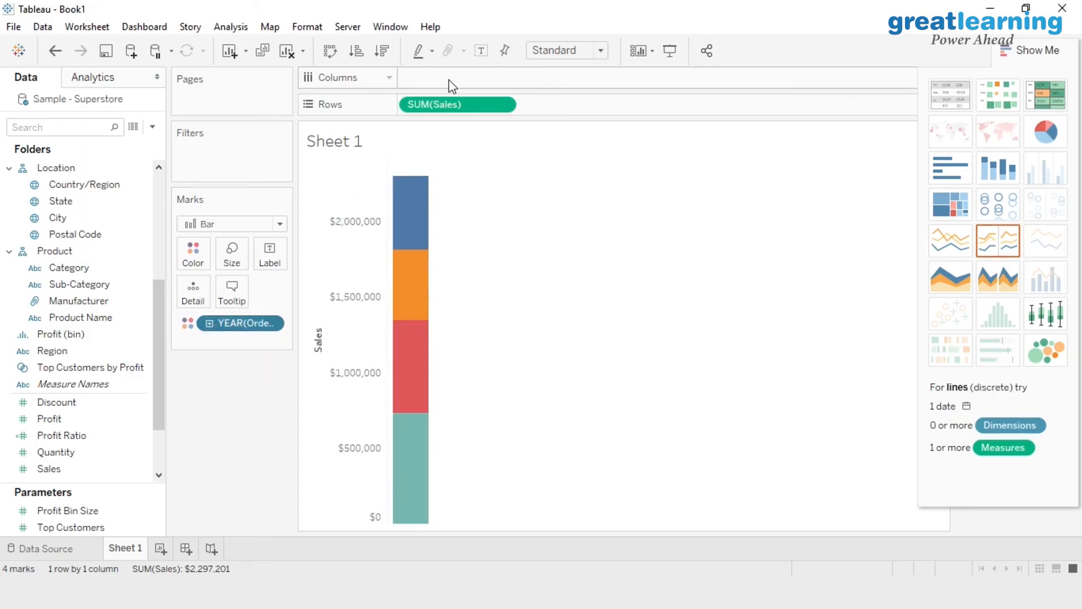
drag(248, 323, 479, 82)
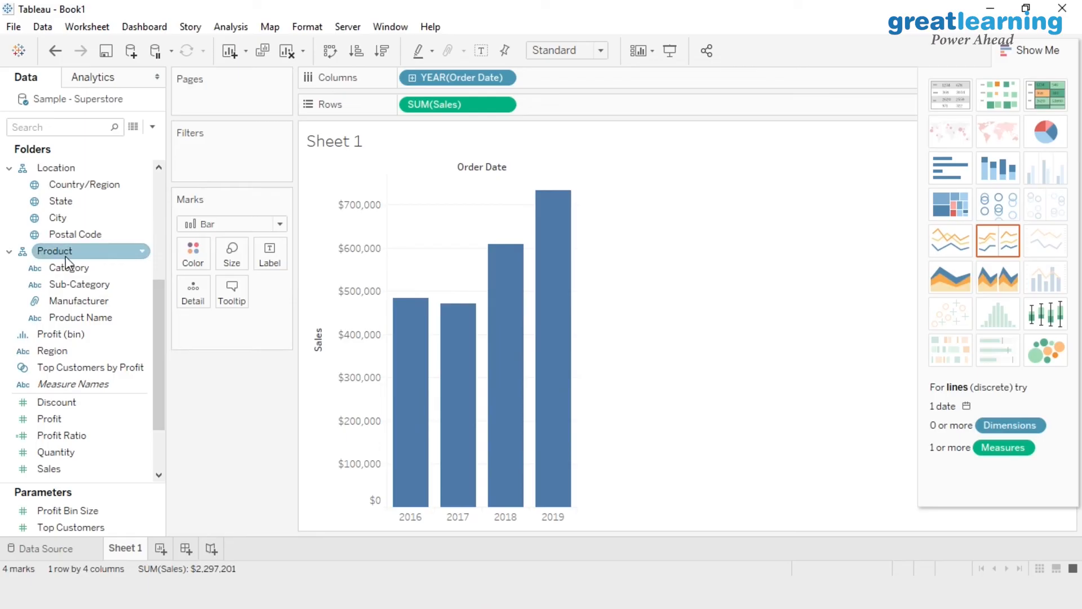
Step: Break the yearly sales bars down by Category, placed after the Order Date year on columns
drag(141, 267, 553, 79)
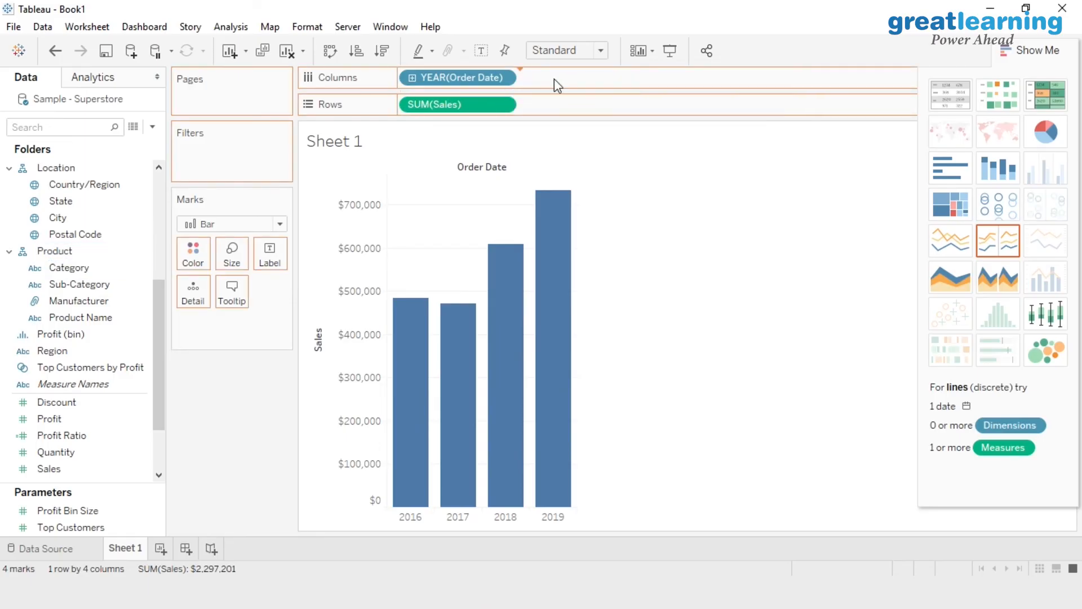
drag(72, 268, 10, 307)
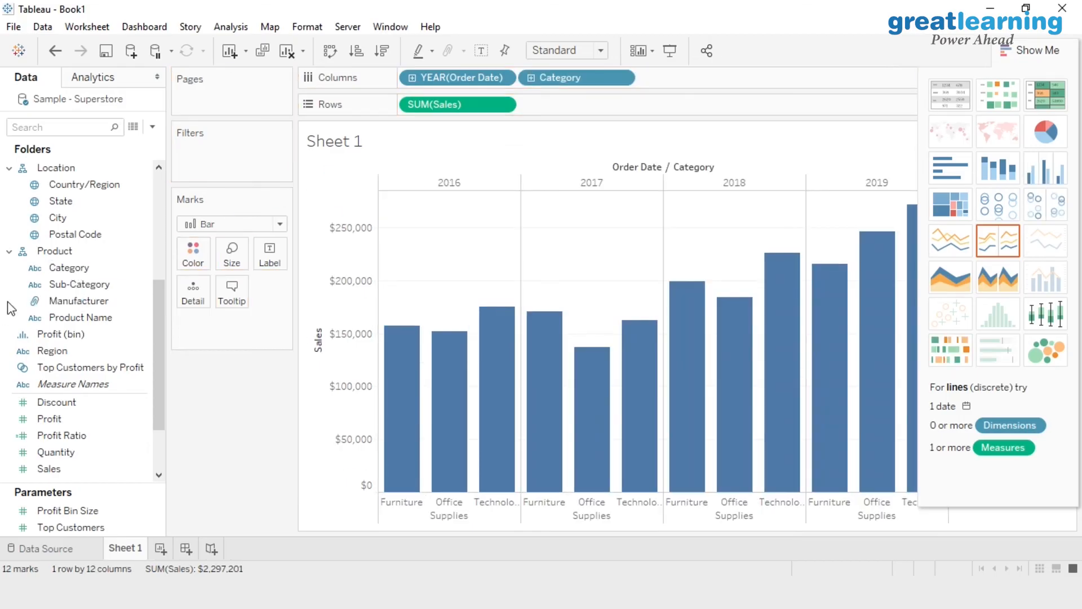
mouse_move(429, 468)
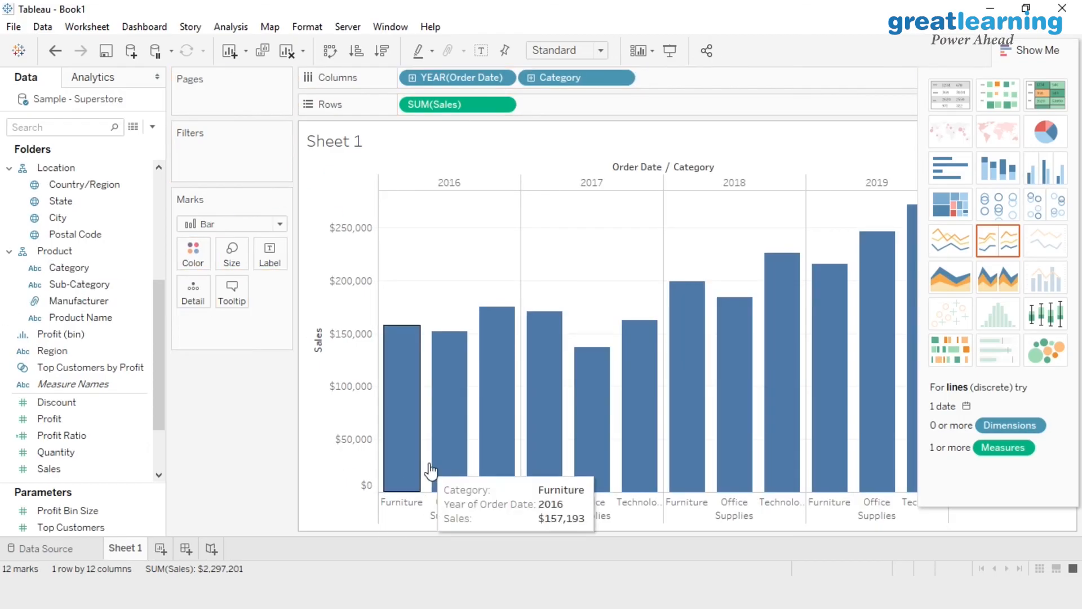
mouse_move(476, 346)
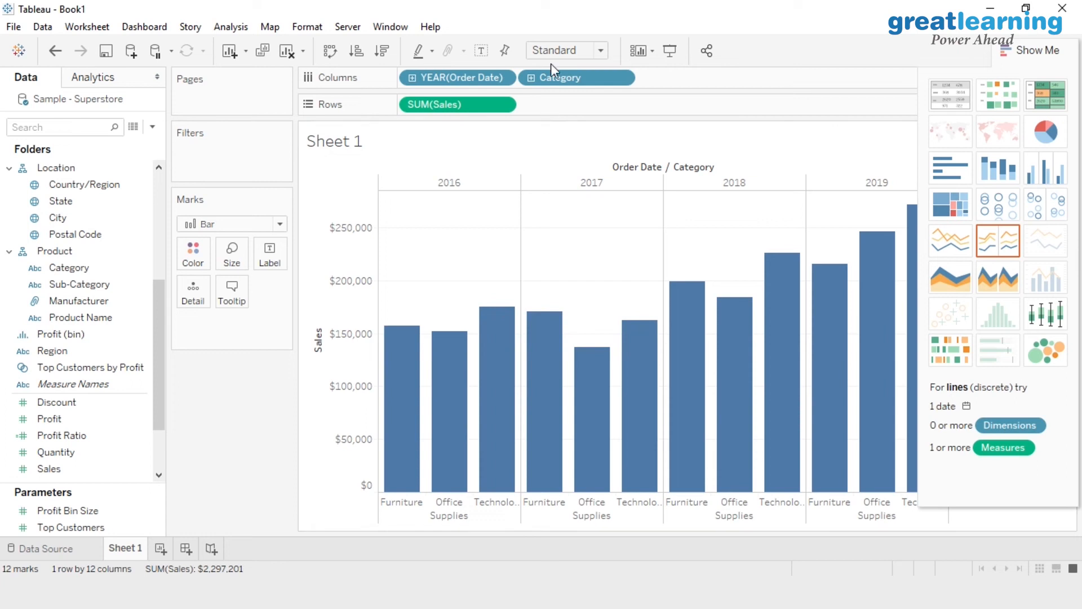
Step: Move Category to rows and SUM(Sales) to columns, and swap the chart's rows and columns
drag(546, 76, 551, 104)
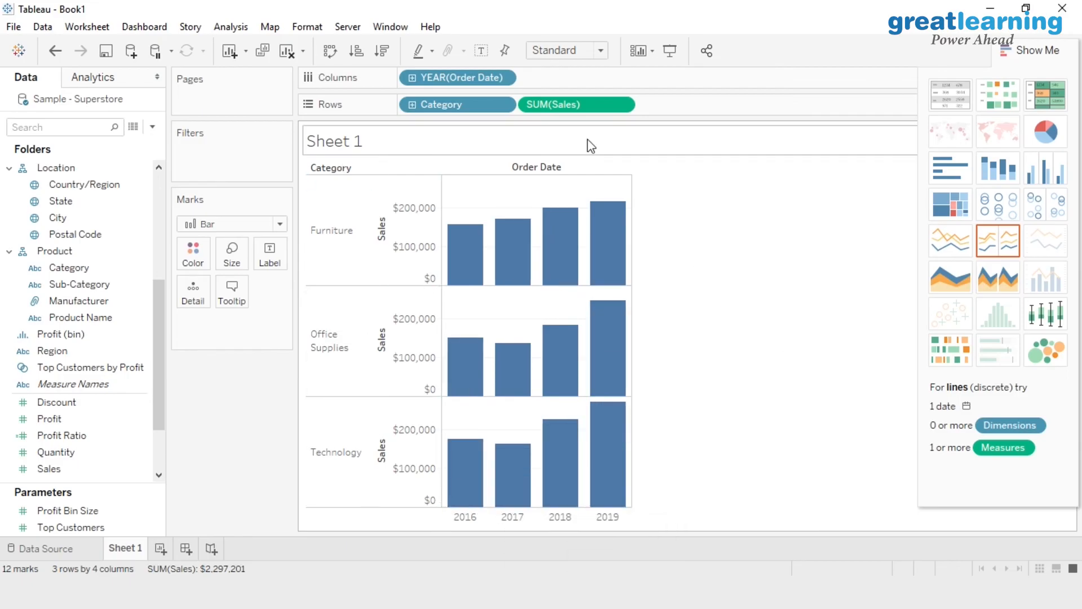
drag(583, 110, 581, 83)
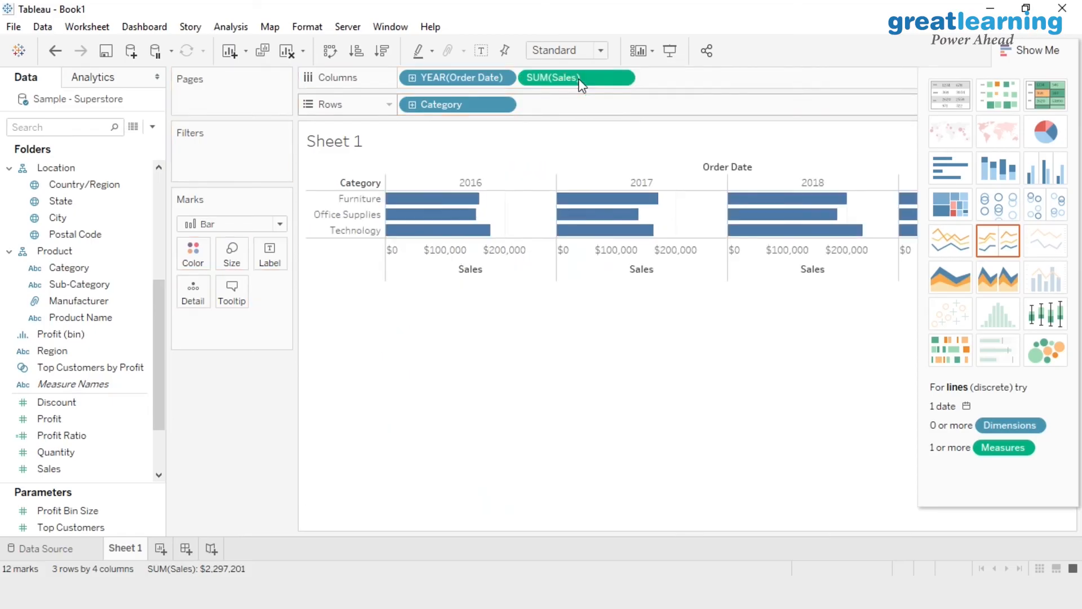
mouse_move(472, 232)
mouse_move(601, 242)
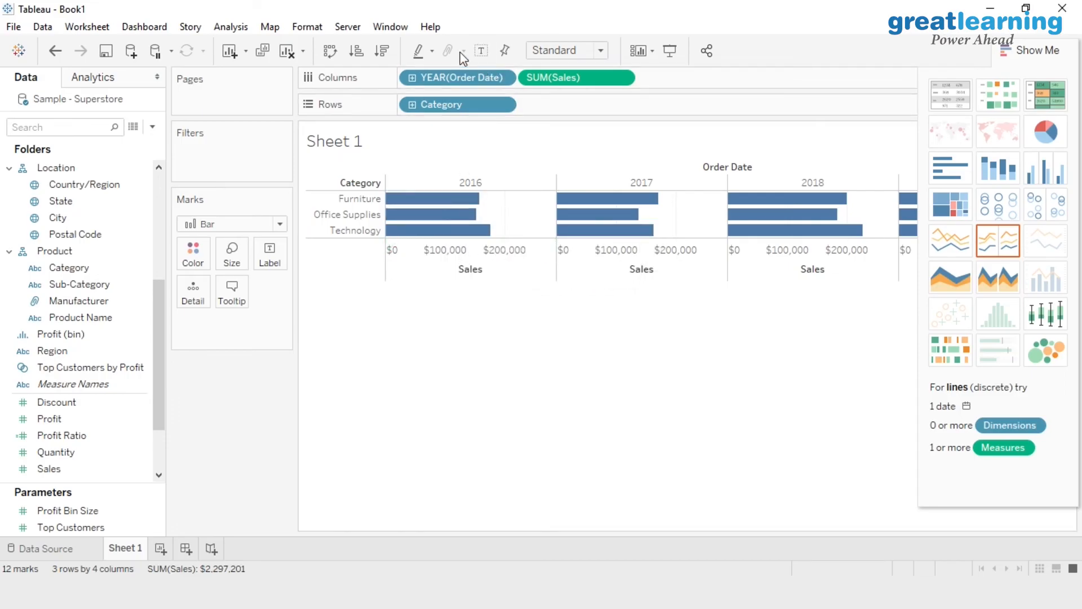
click(329, 54)
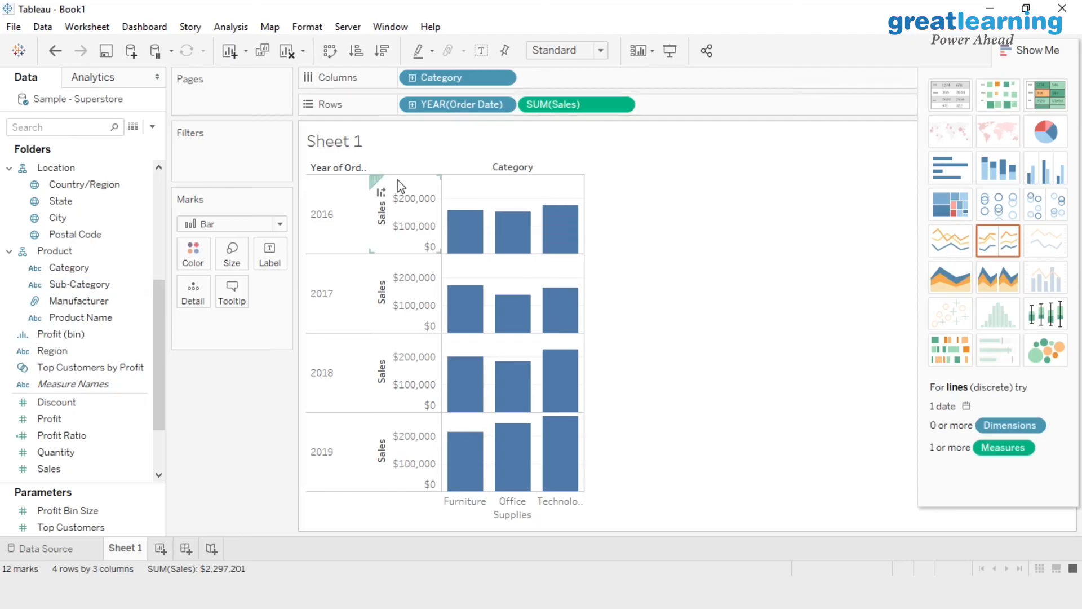
Step: Move the Order Date year from rows to a filter by Years that keeps only 2016 and 2017
drag(465, 104, 234, 174)
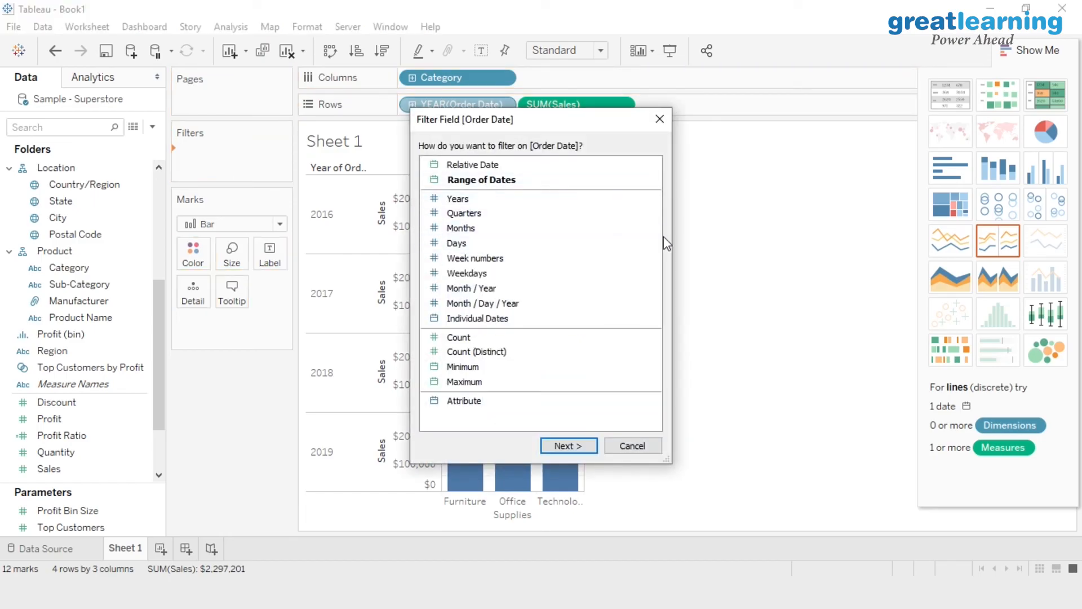
click(472, 200)
double_click(460, 201)
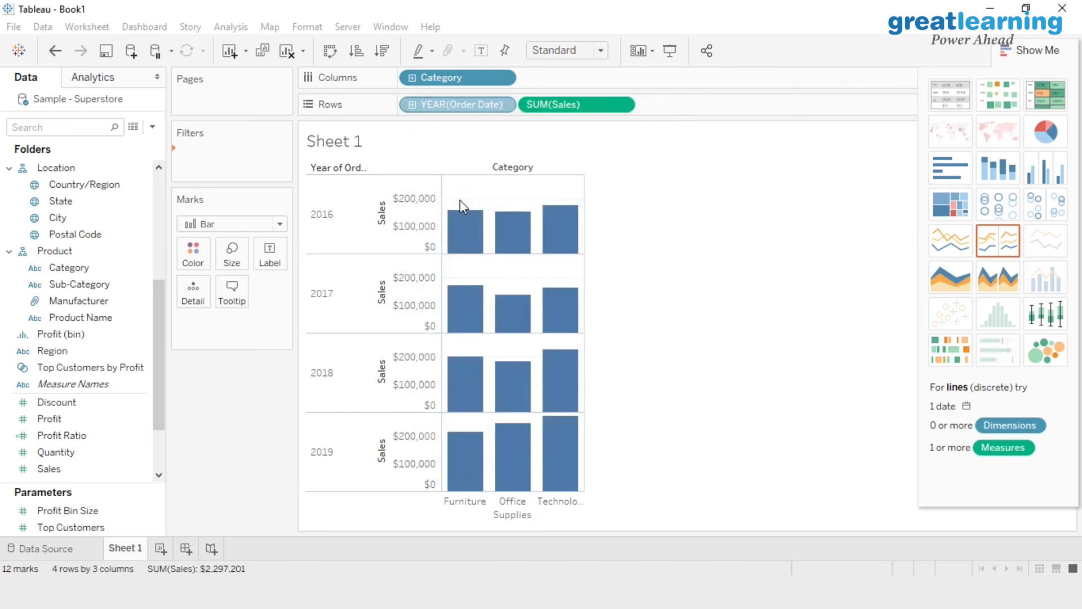
click(391, 182)
click(391, 168)
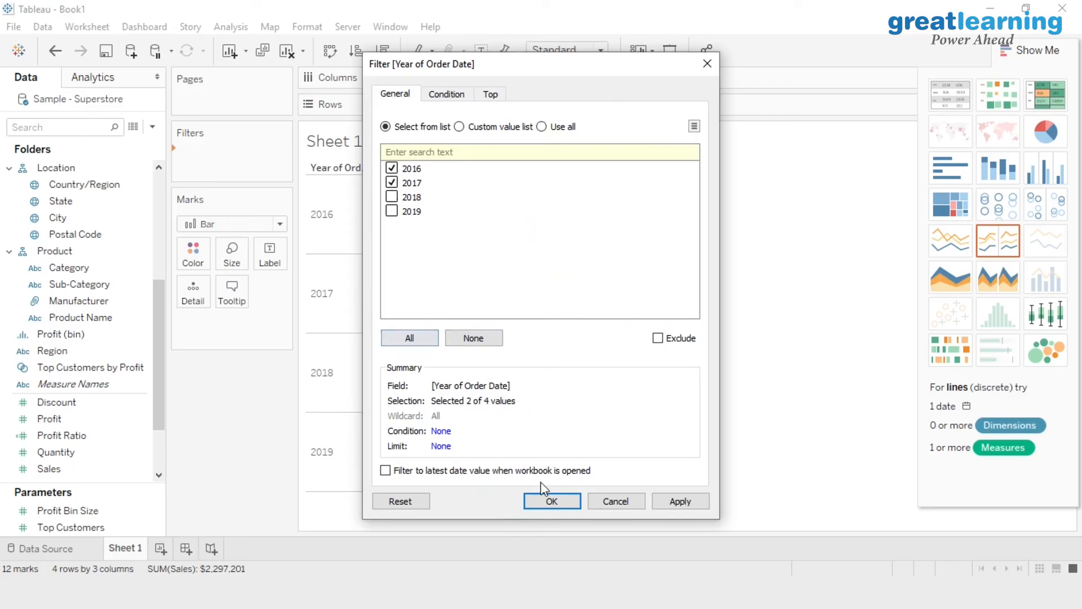
click(552, 500)
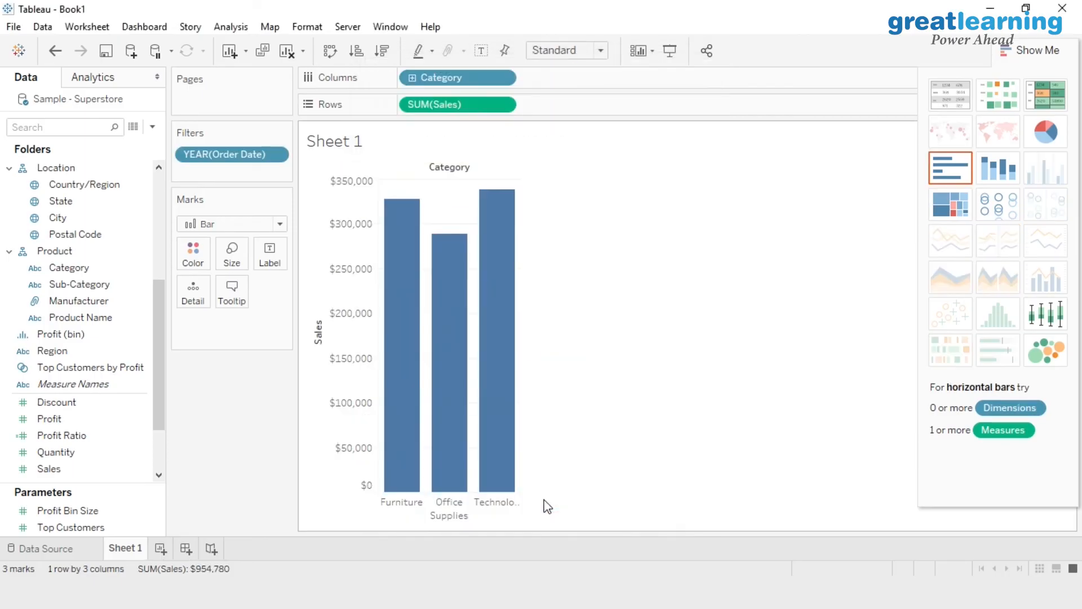
mouse_move(475, 433)
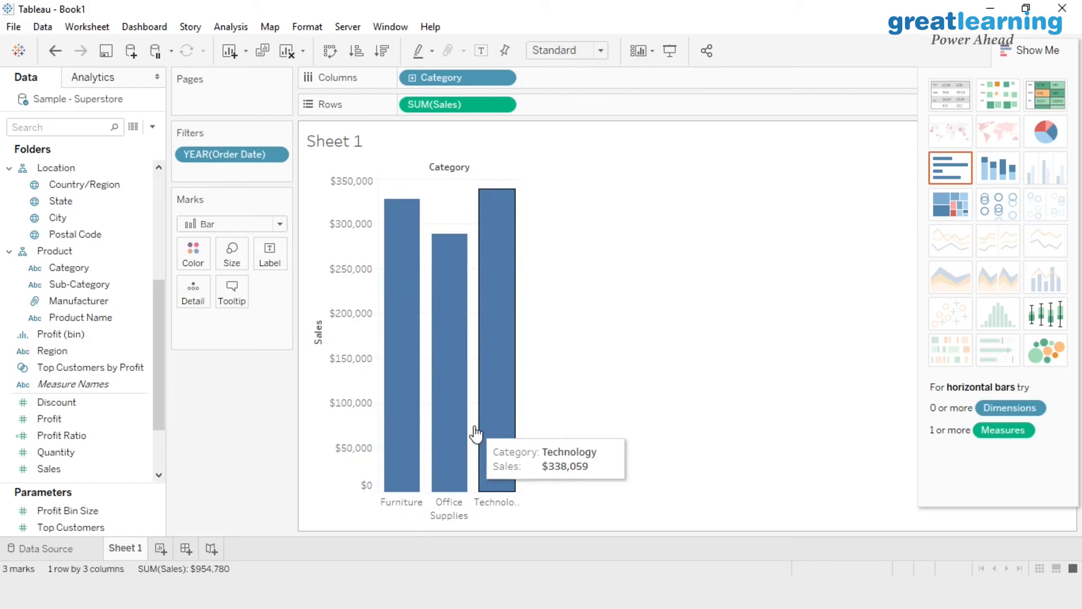
Step: Remove the year filter by placing YEAR(Order Date) back on rows before SUM(Sales)
click(280, 155)
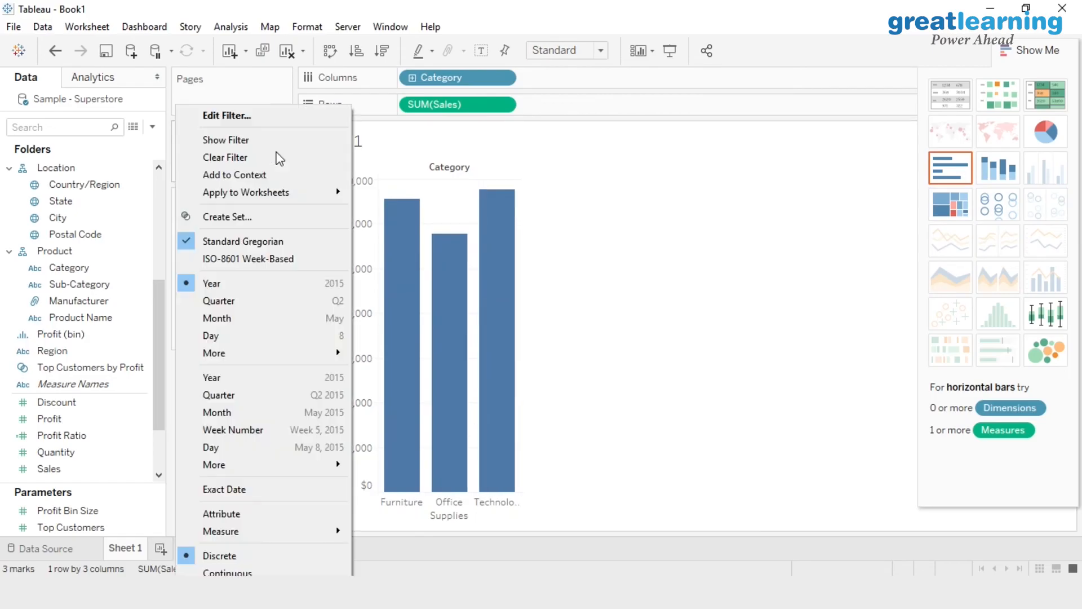
click(564, 188)
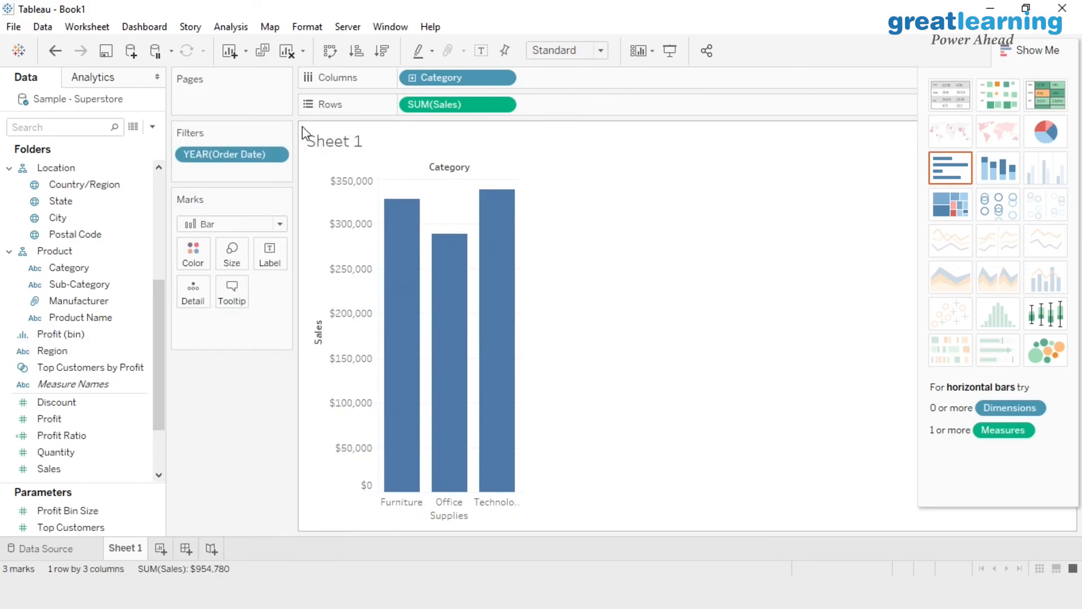
drag(231, 154, 559, 103)
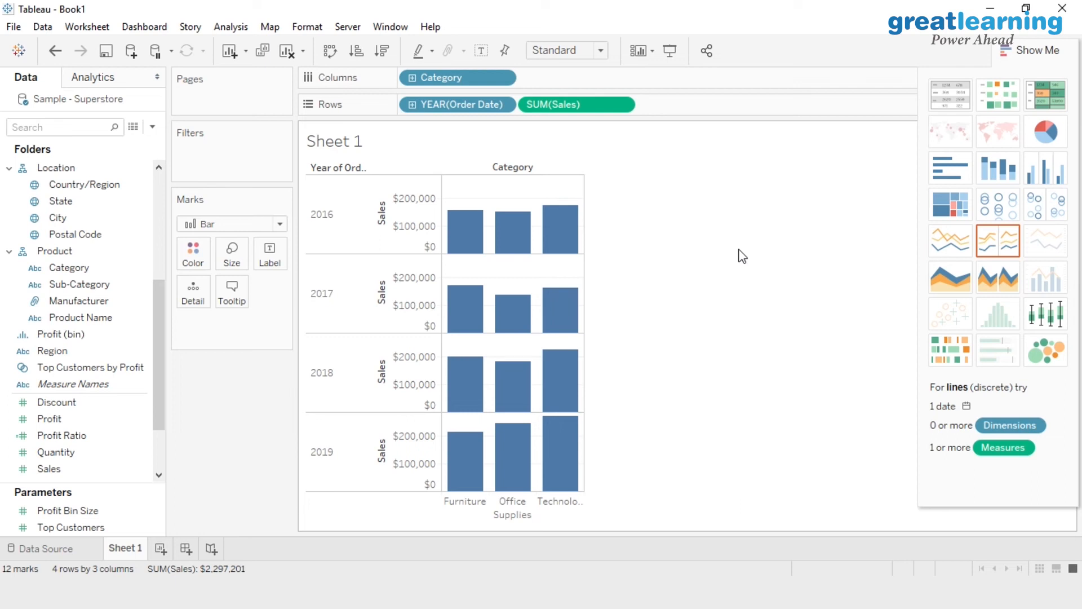
Step: Add Sub-Category to the chart and arrange Category and Sub-Category on rows between YEAR(Order Date) and SUM(Sales)
drag(65, 285, 553, 82)
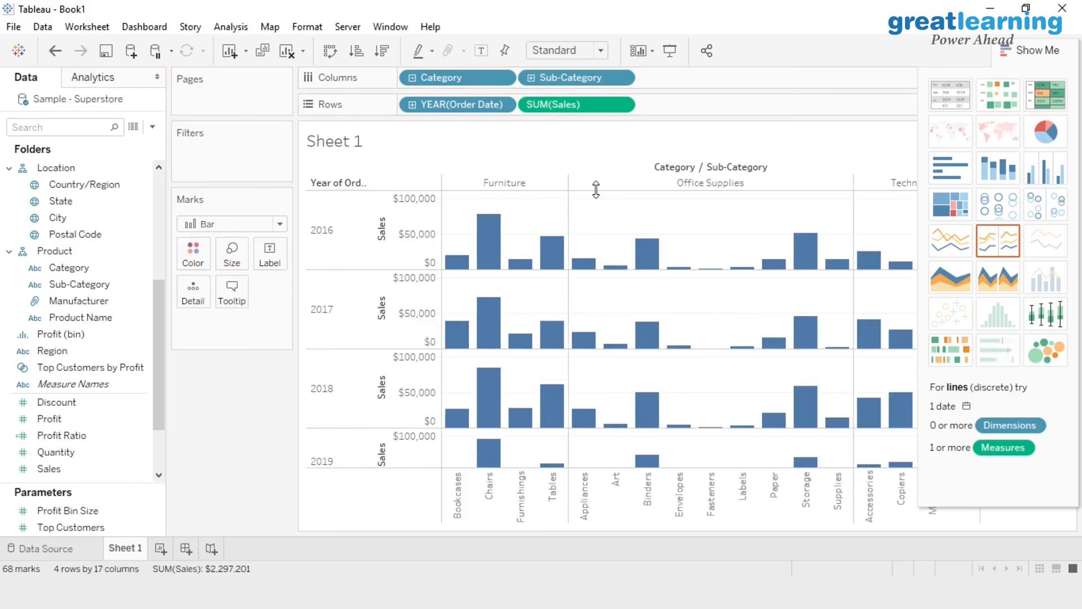
mouse_move(523, 260)
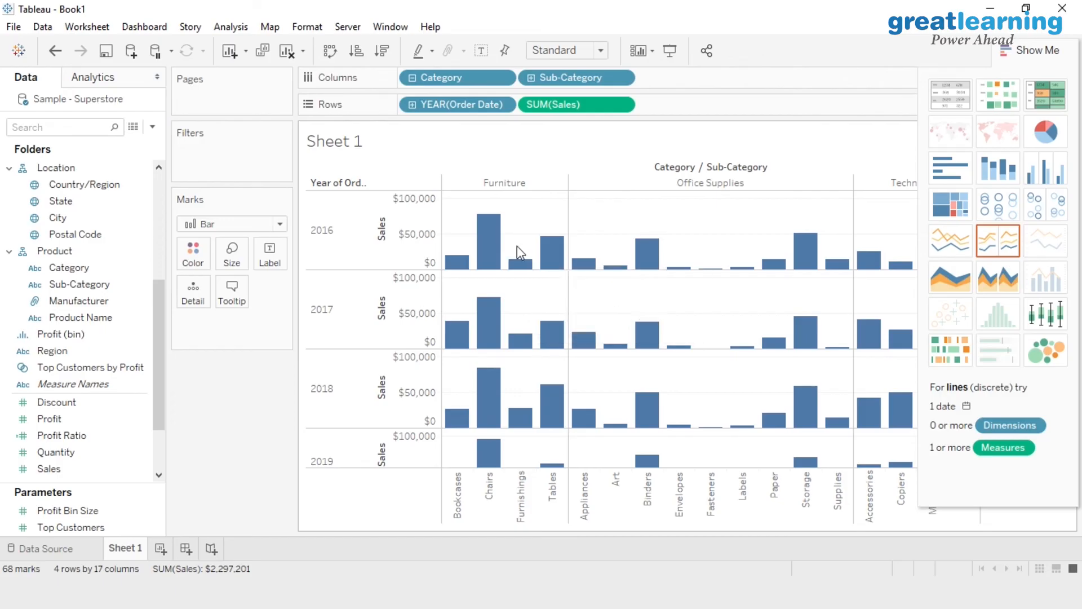
drag(432, 77, 665, 112)
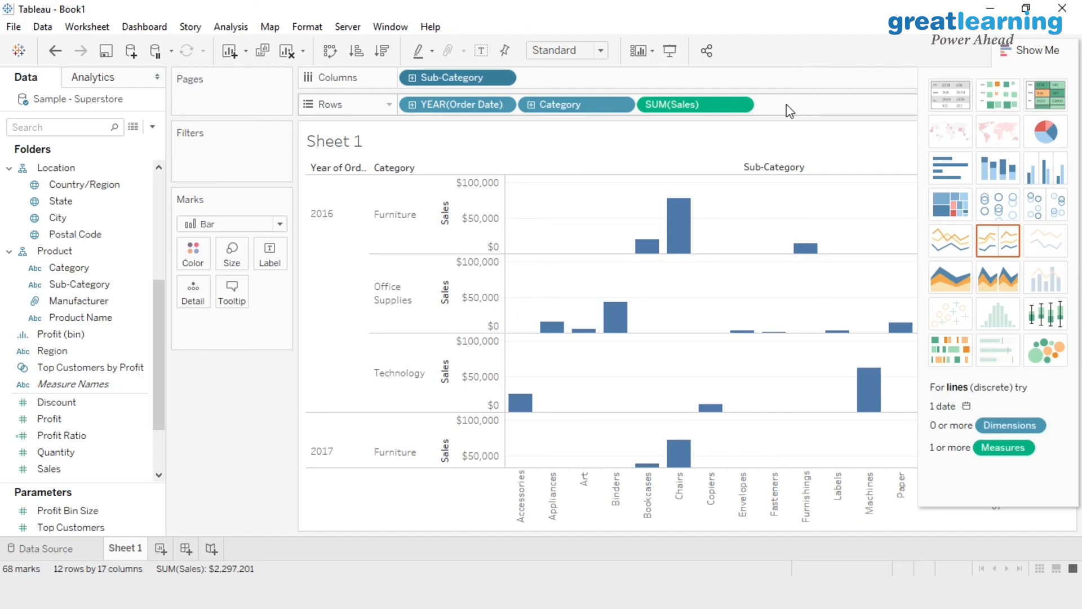
drag(472, 78, 809, 111)
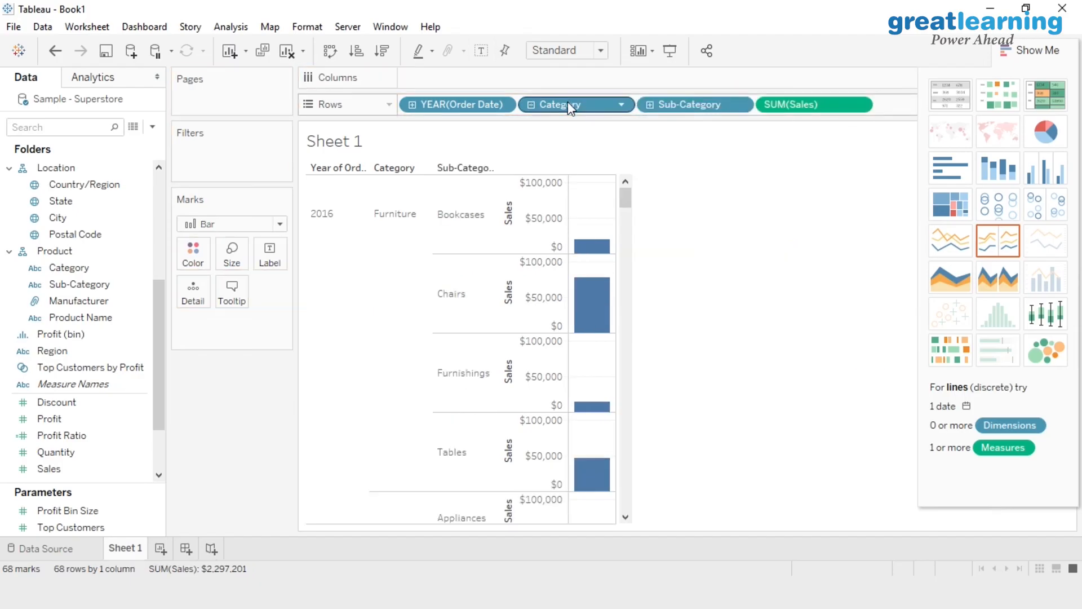
Step: Move YEAR(Order Date) from rows to columns
drag(486, 101, 496, 77)
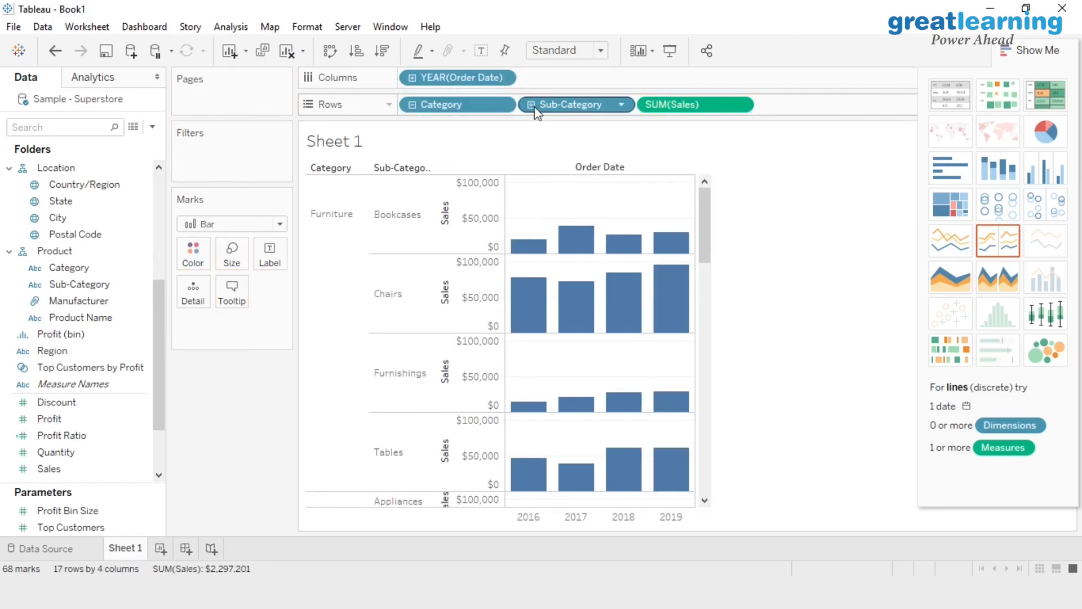
Step: Try SUM(Sales) on columns, swap rows and columns both ways, and return SUM(Sales) to rows after Sub-Category
drag(670, 100, 578, 82)
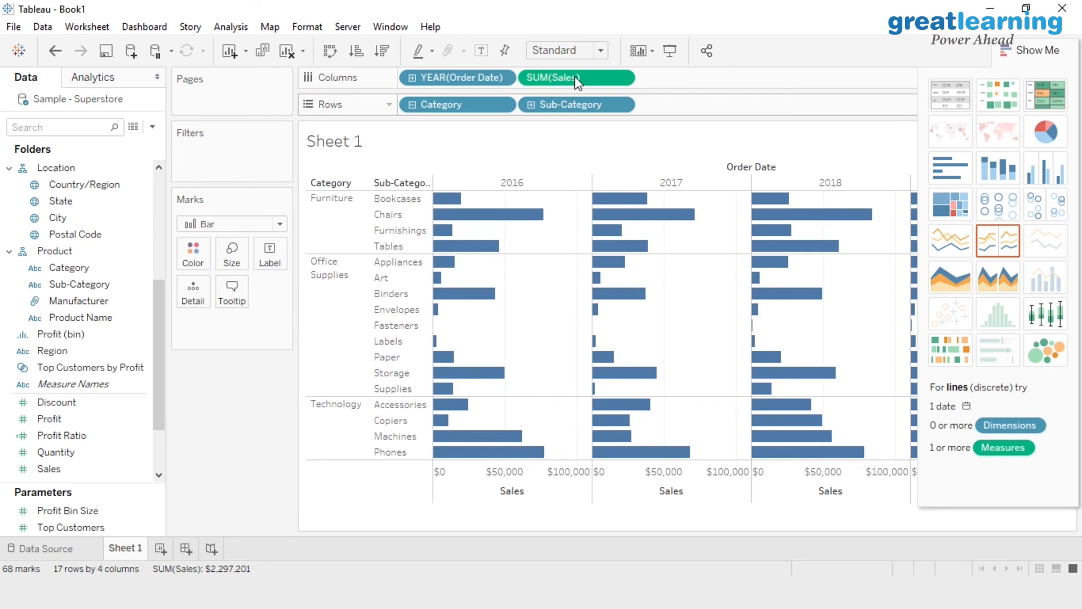
click(331, 52)
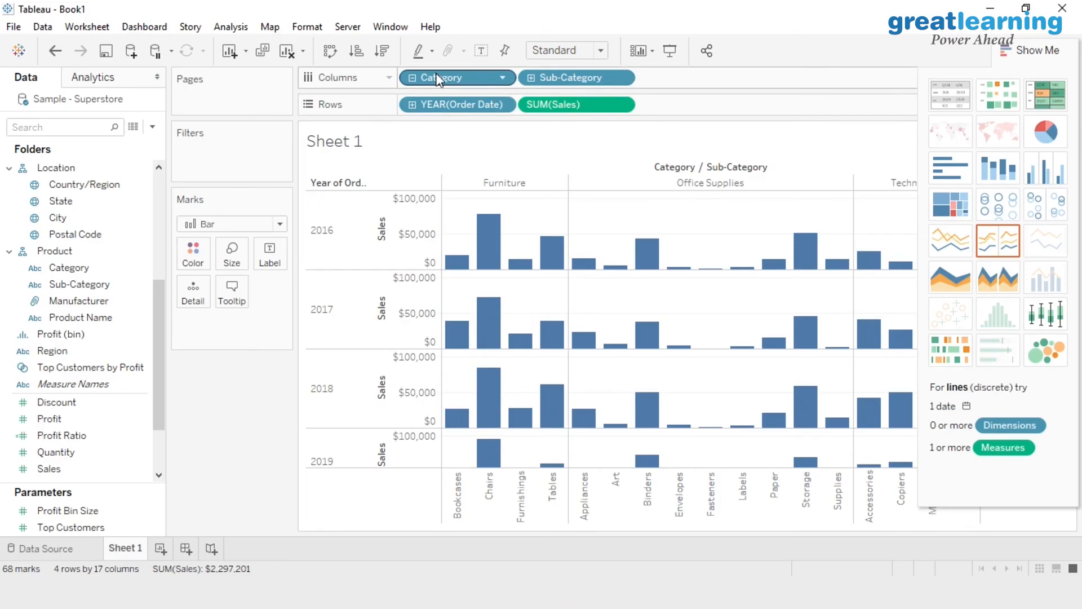
click(330, 50)
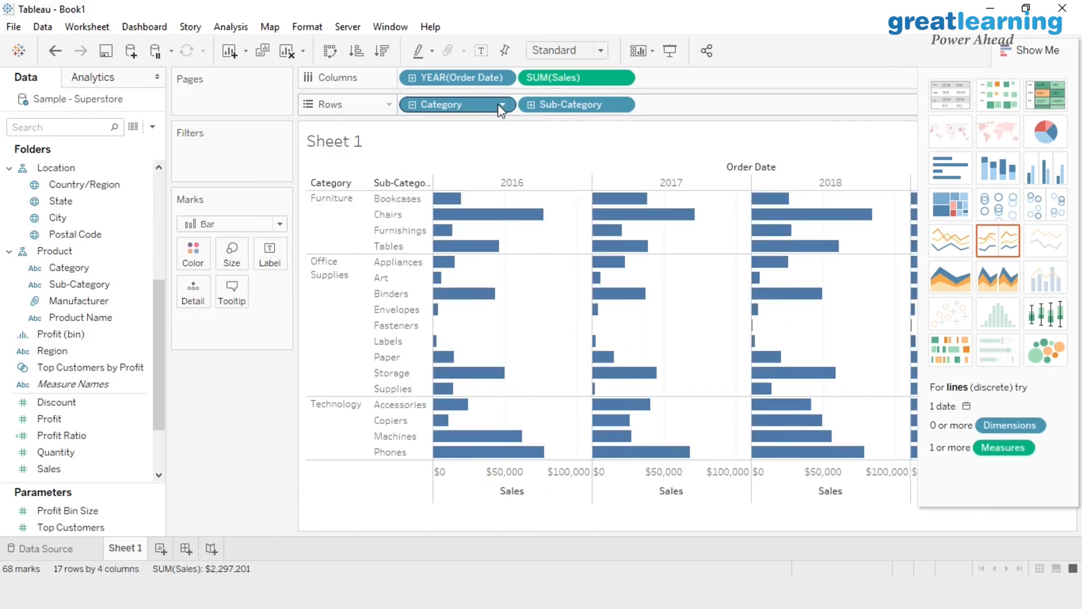
drag(547, 77, 694, 116)
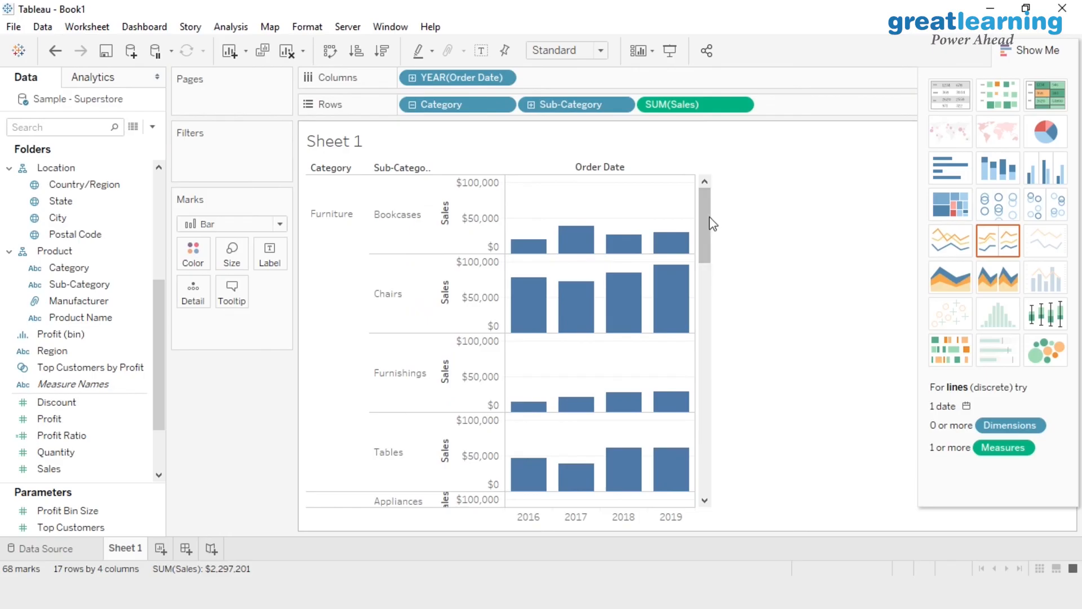
scroll(709, 264, down, 3)
drag(713, 268, 752, 213)
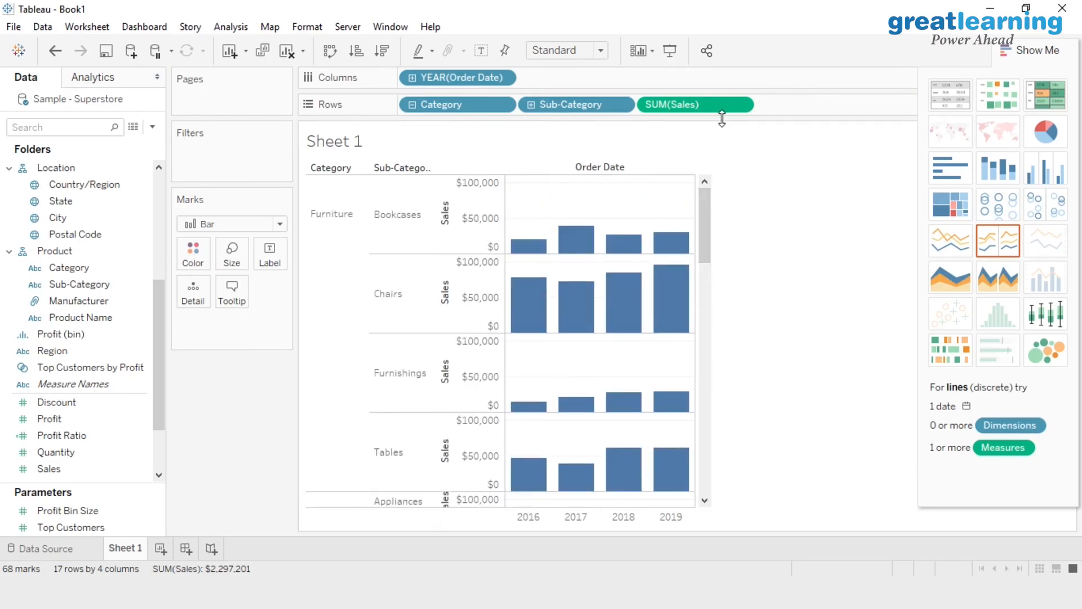
Step: Remove Category from rows and move Sub-Category to columns after YEAR(Order Date)
click(502, 105)
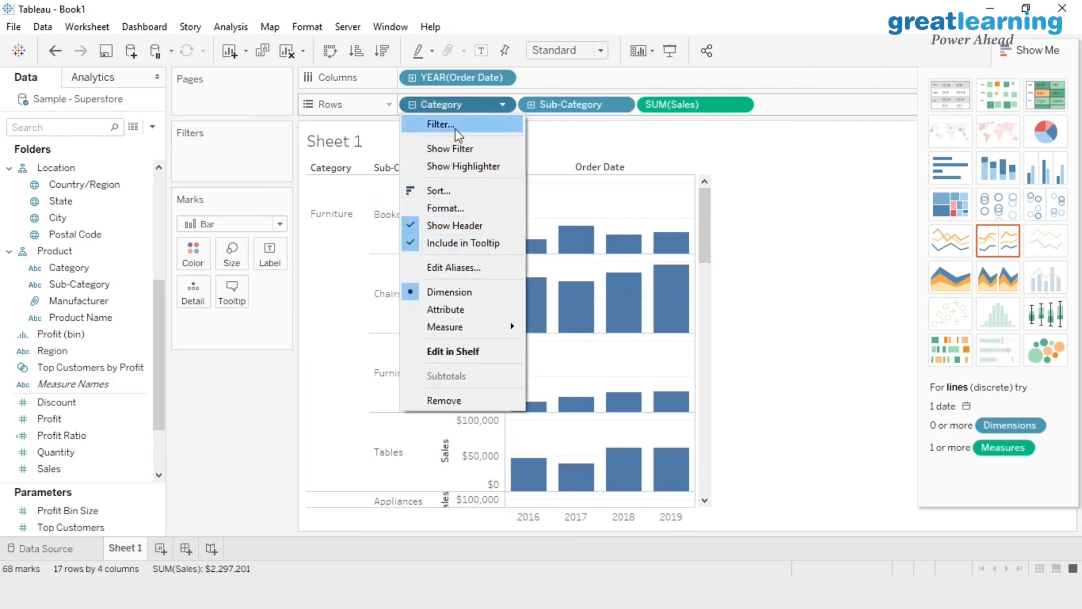
click(444, 401)
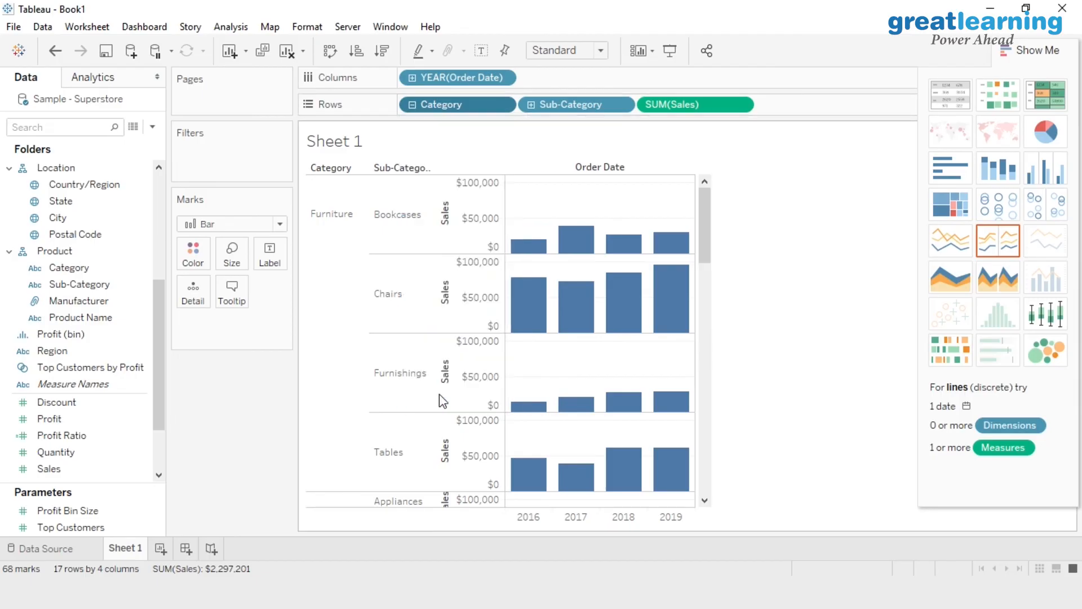
drag(642, 254, 660, 236)
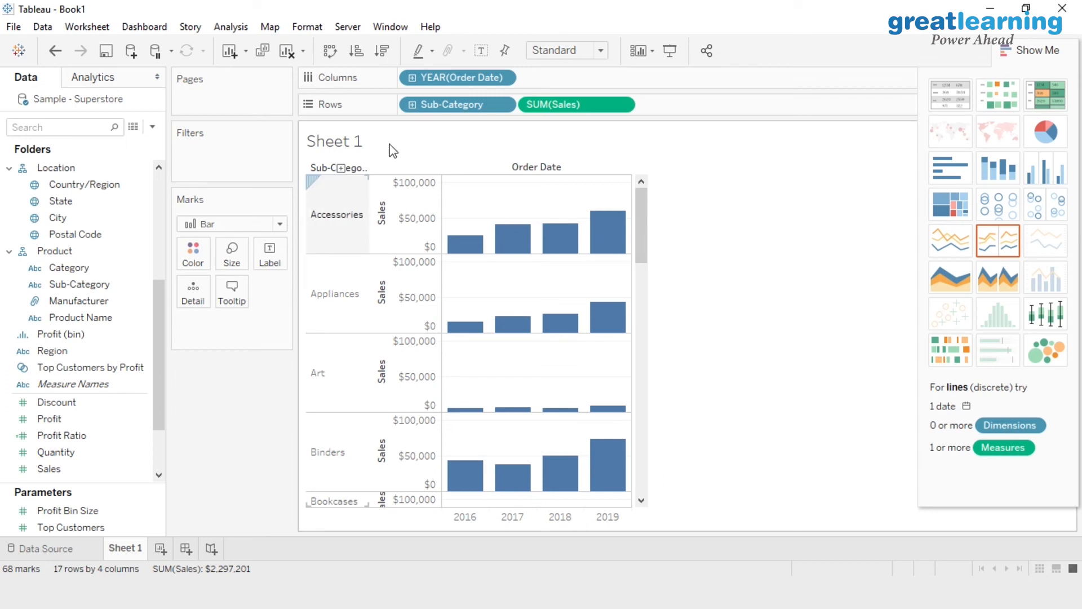
drag(454, 105, 576, 75)
mouse_move(589, 433)
drag(503, 526, 484, 541)
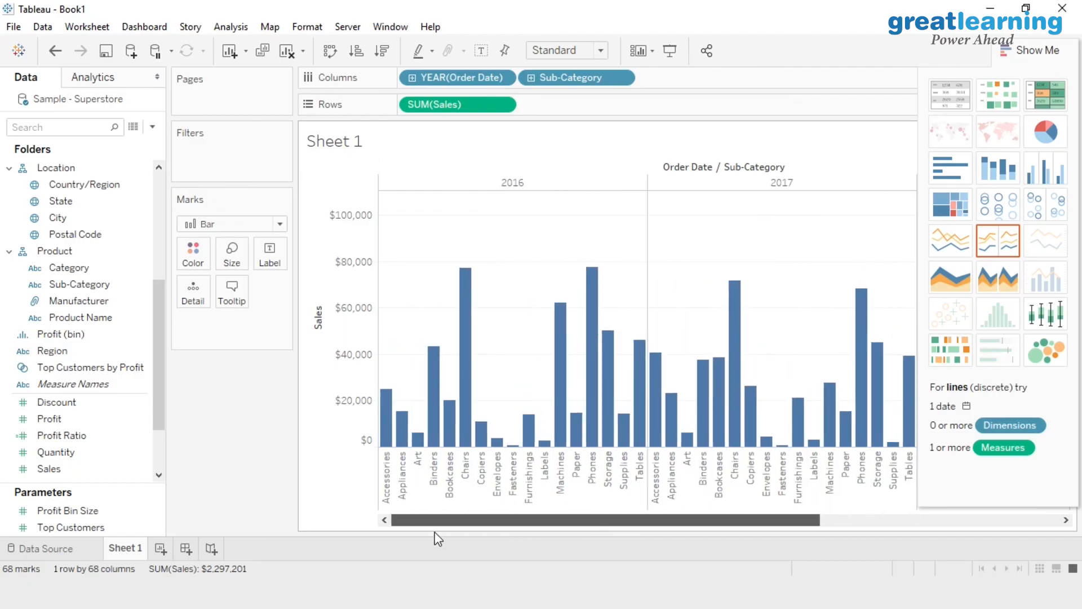
drag(496, 527, 359, 436)
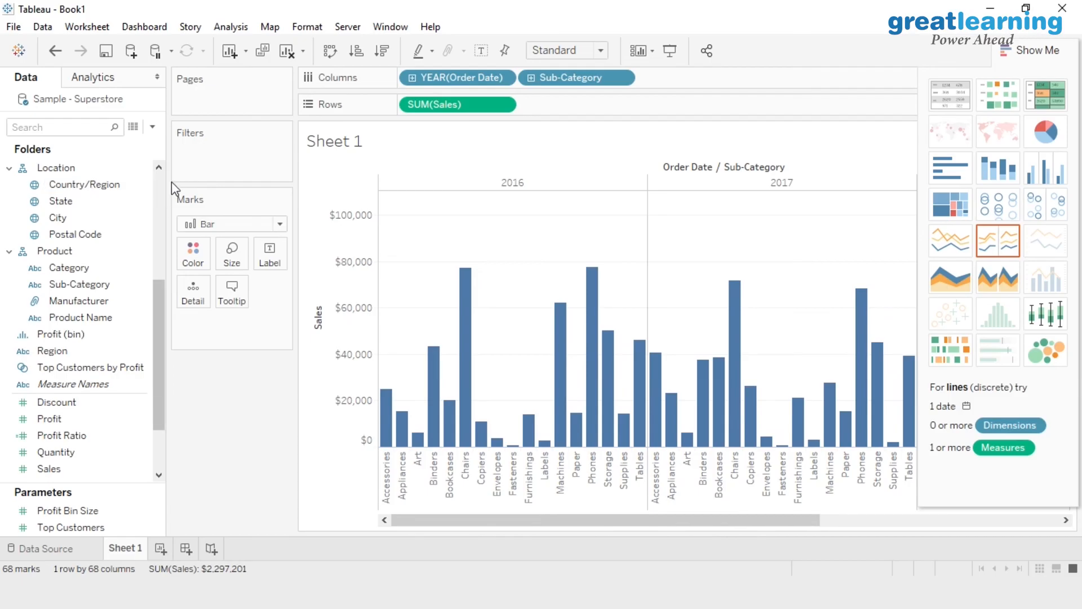
Step: Move YEAR(Order Date) from columns to a filter by Years that keeps only 2016 and 2017
mouse_move(549, 78)
mouse_down()
mouse_move(400, 112)
mouse_move(558, 80)
mouse_up()
drag(489, 75, 257, 157)
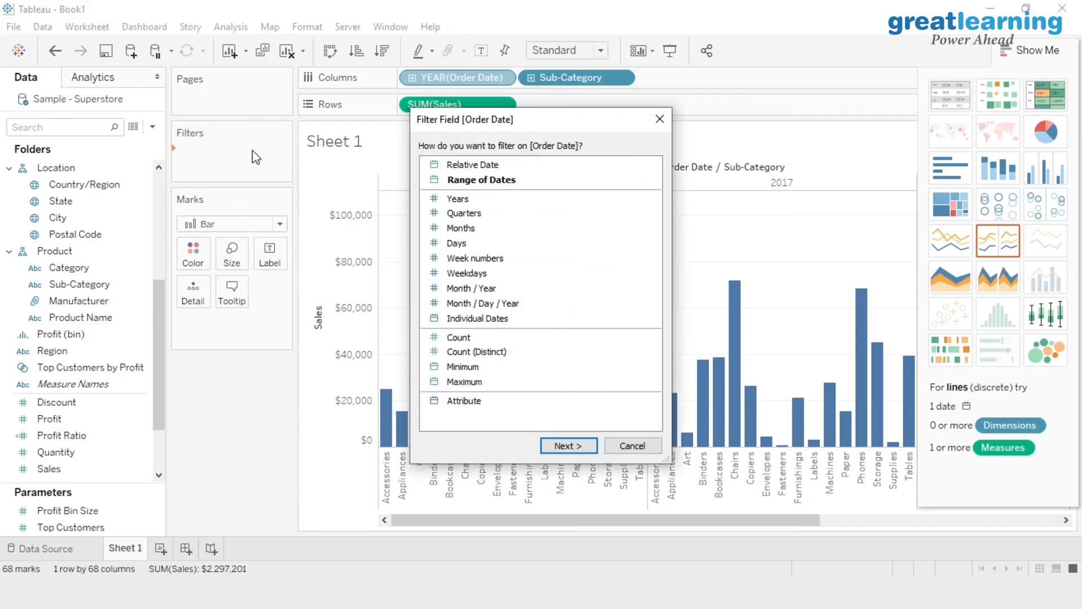
click(484, 200)
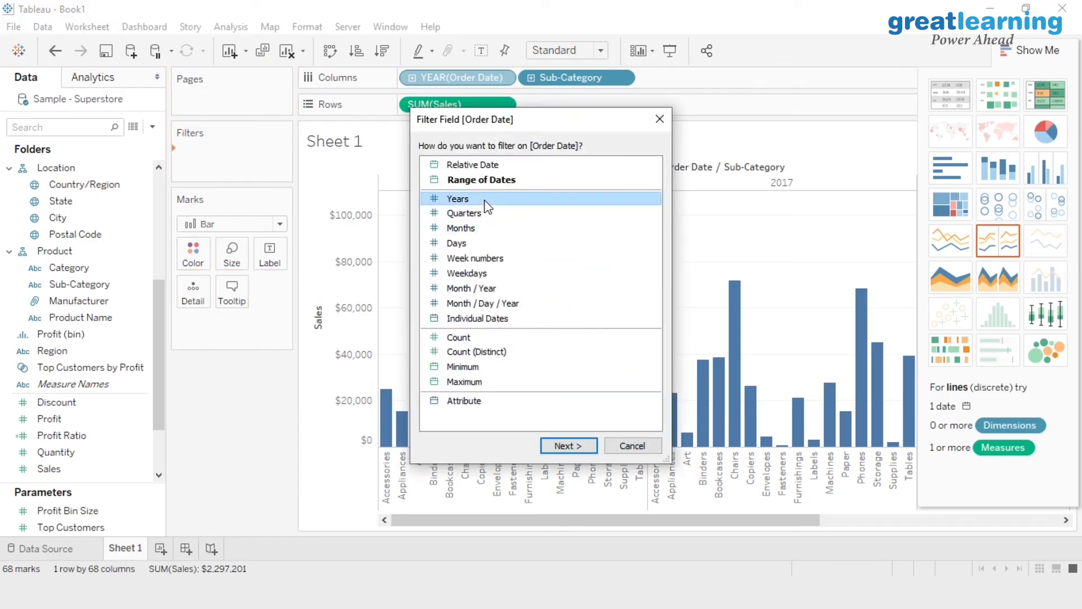
double_click(484, 200)
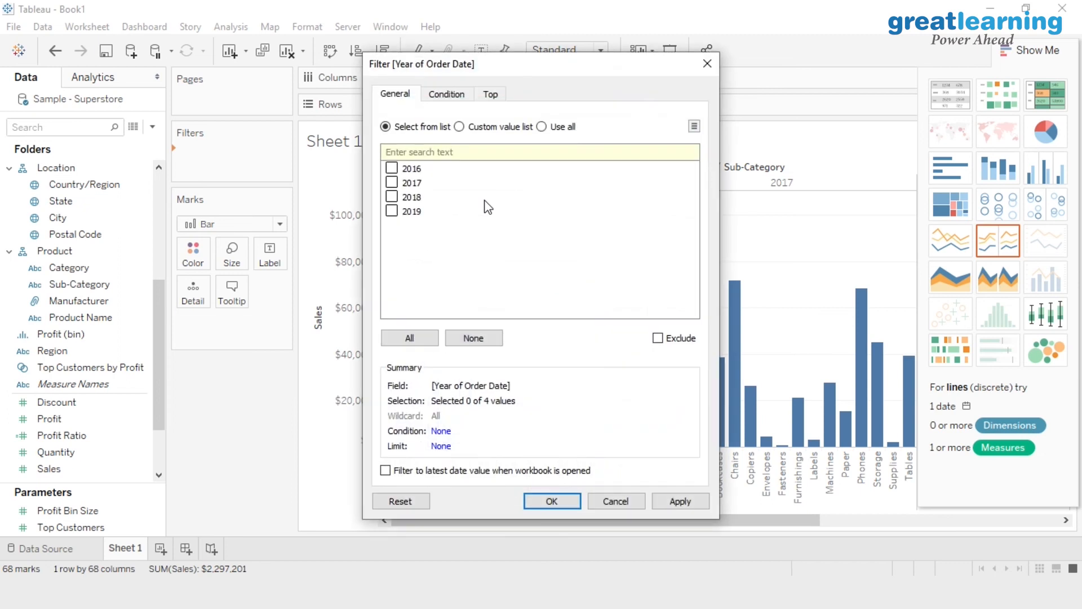
click(392, 168)
click(393, 196)
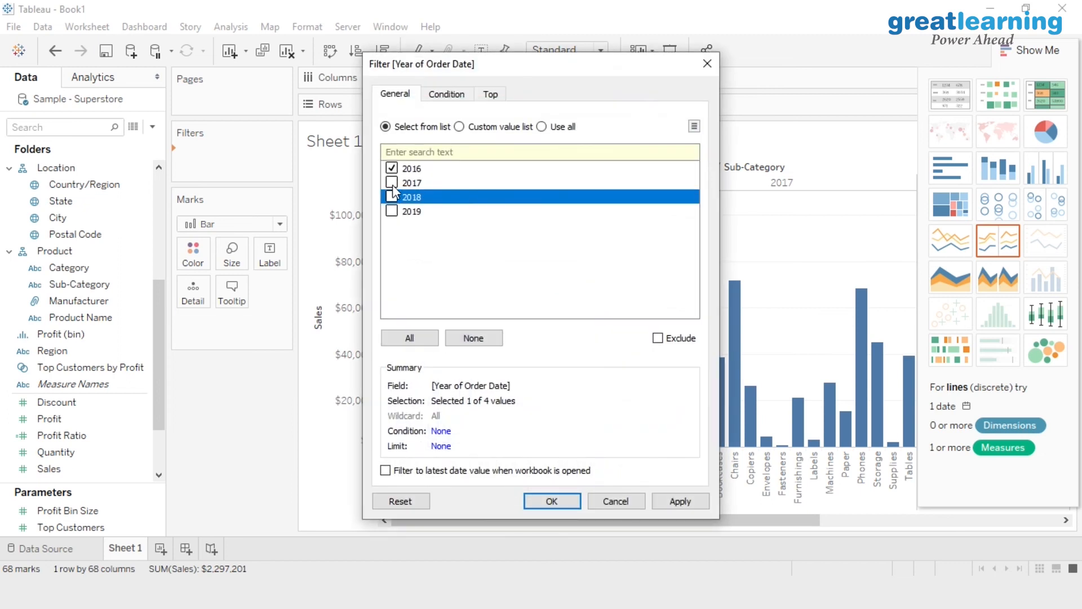
click(423, 337)
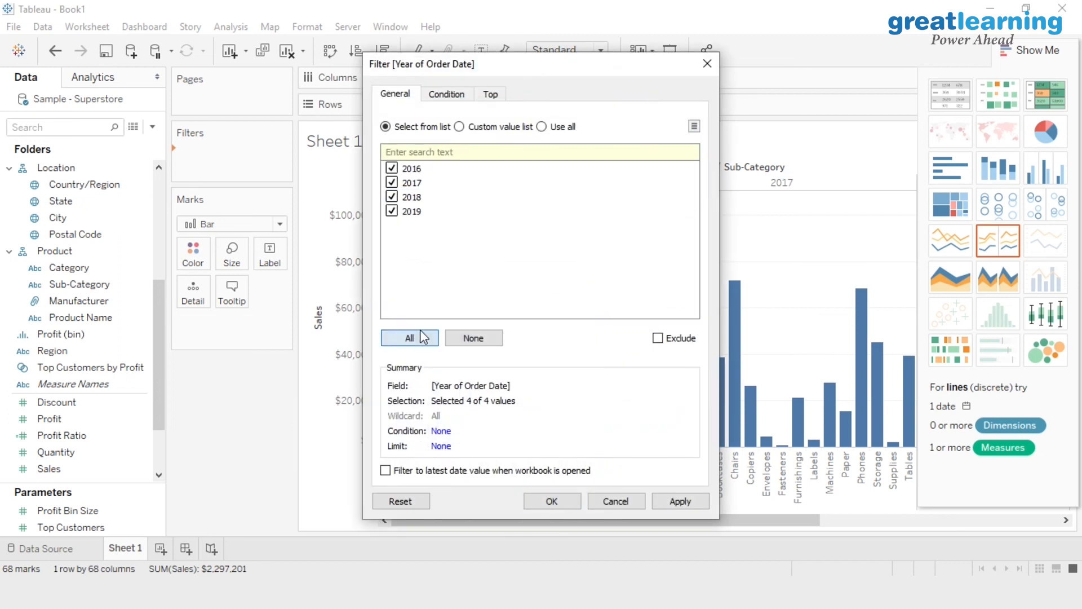
click(392, 211)
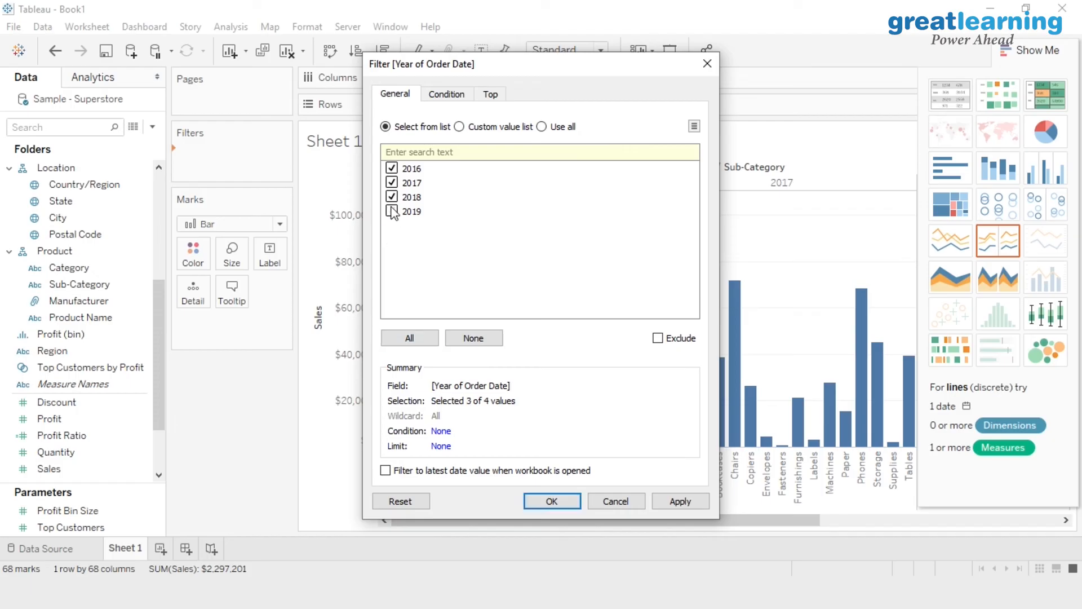
click(392, 198)
click(540, 501)
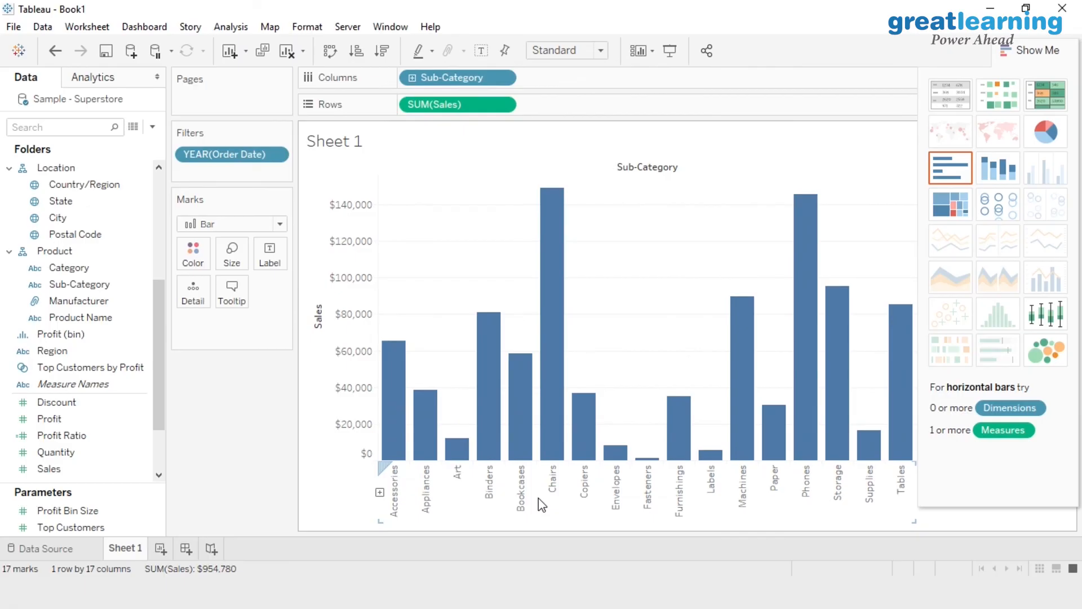
Step: Show the sales value labels on the sub-category bars
mouse_move(488, 418)
click(481, 52)
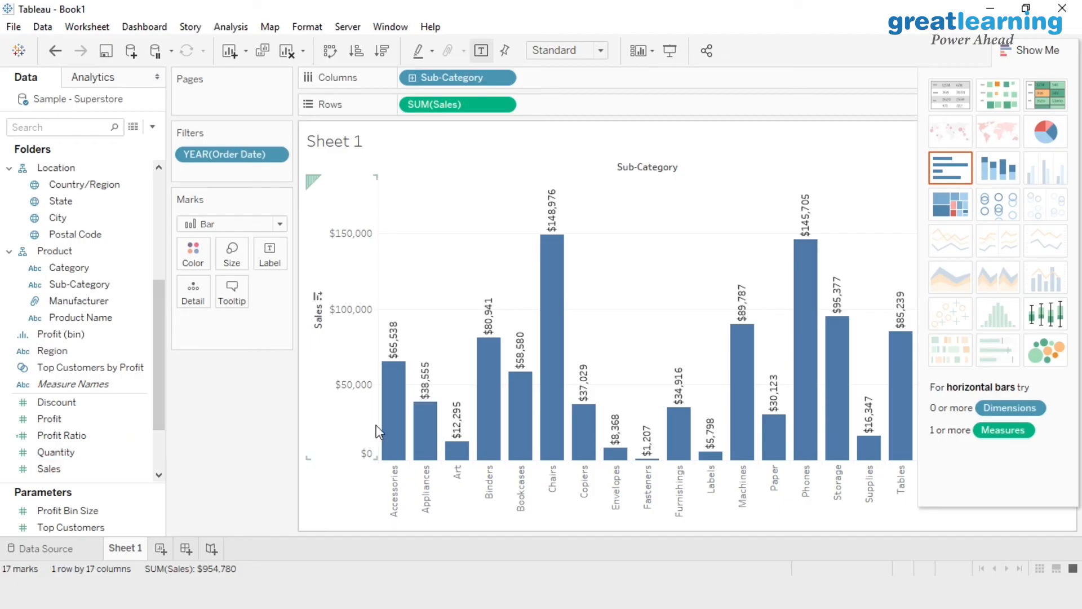
mouse_move(546, 326)
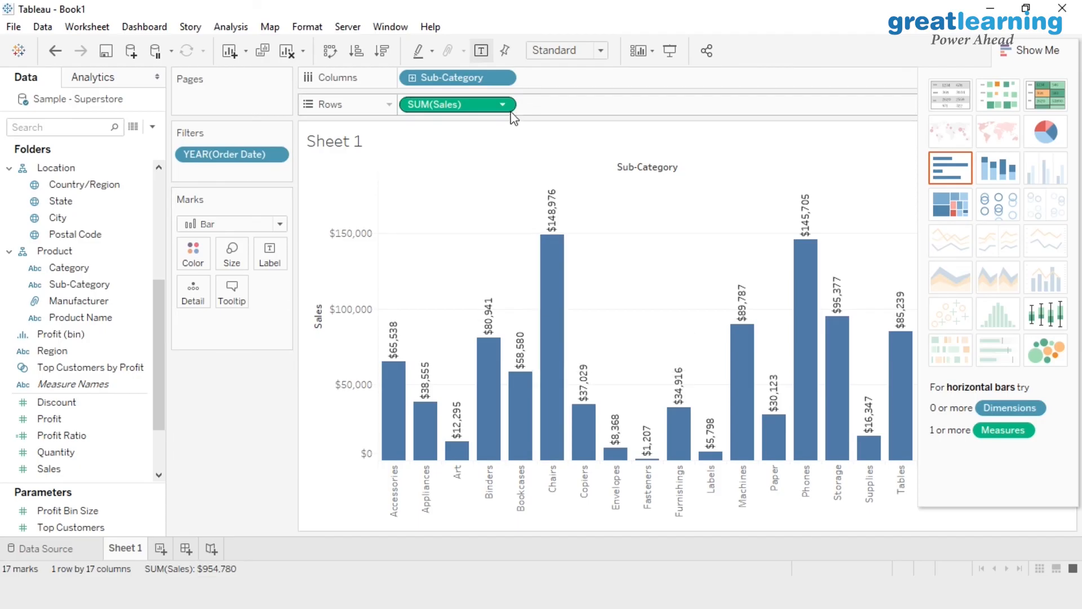
Step: Color the bars by Sub-Category while keeping Sub-Category on columns, and hide the value labels
drag(465, 87, 200, 258)
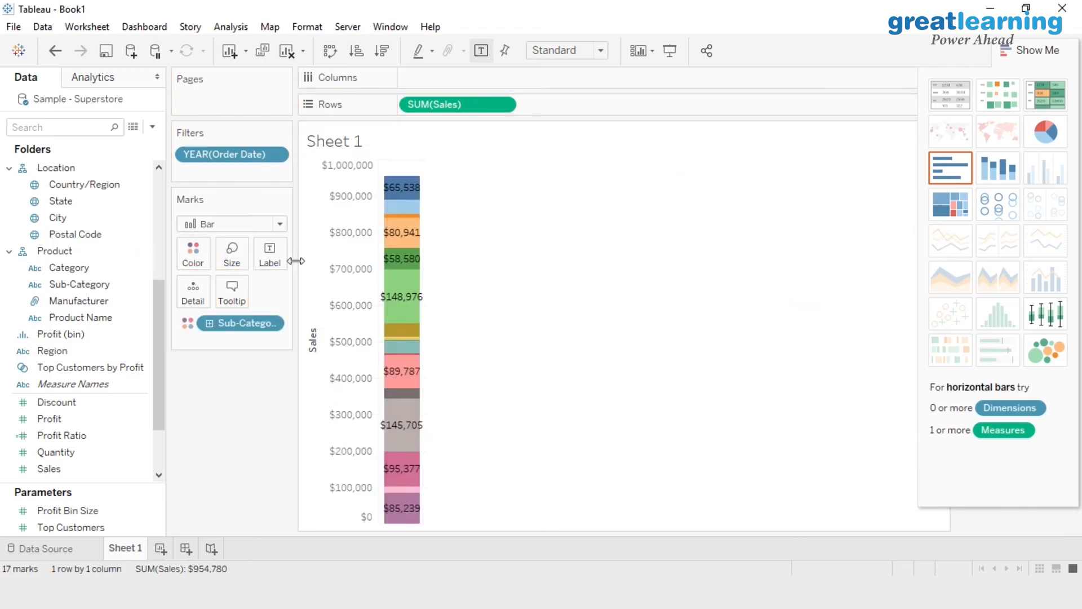
drag(214, 322, 498, 77)
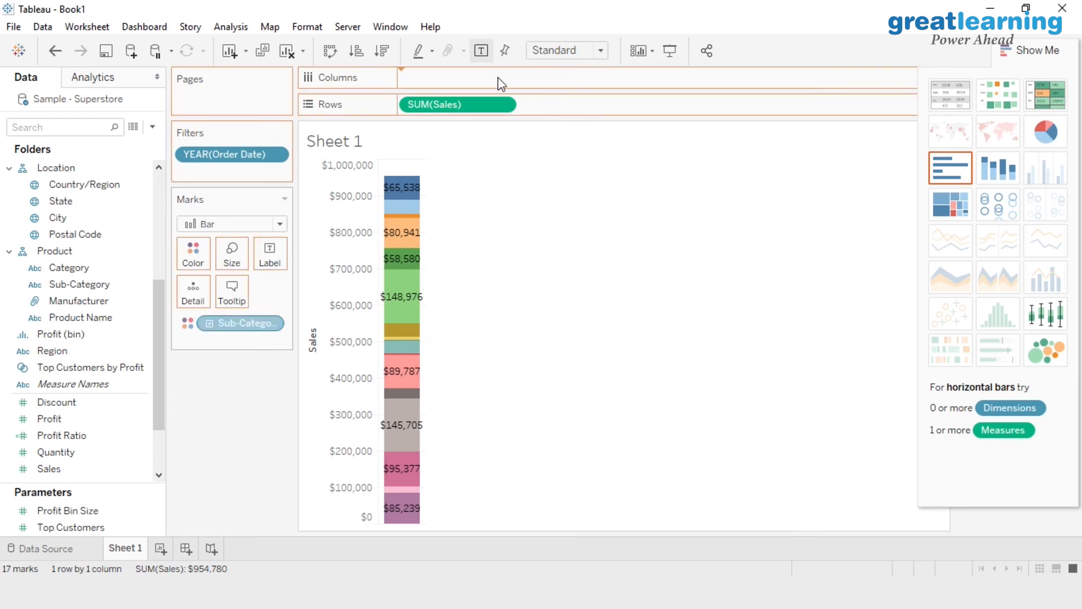
drag(73, 284, 173, 253)
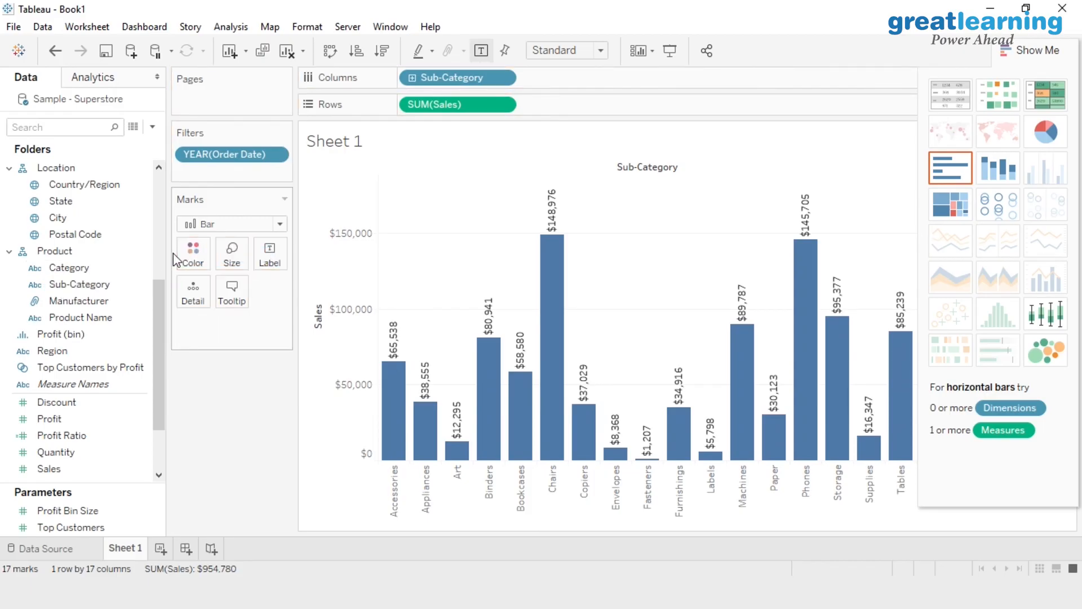
drag(82, 286, 197, 264)
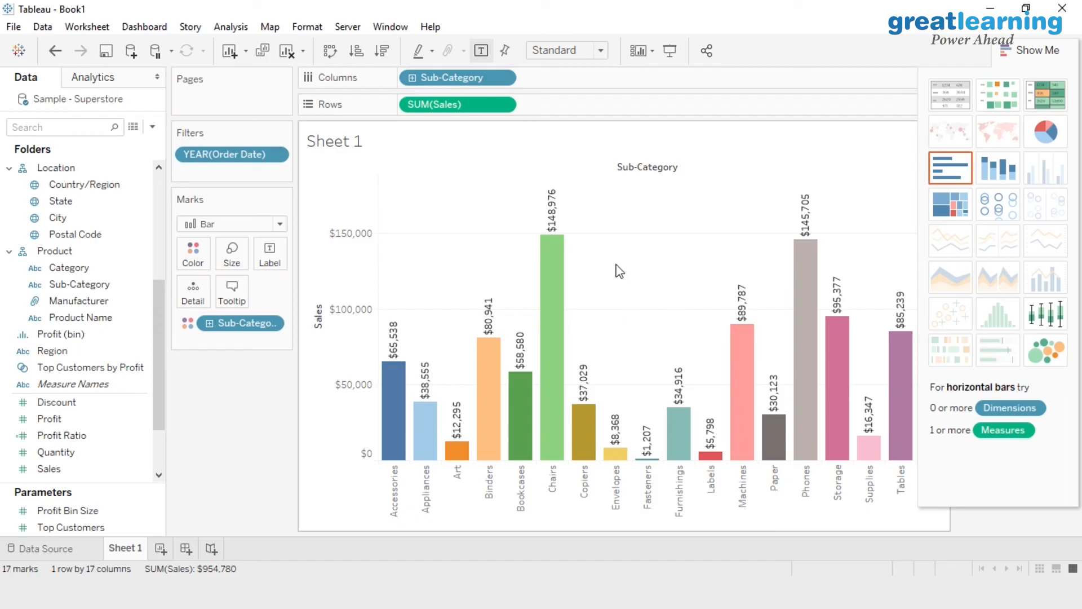
click(481, 51)
mouse_move(555, 226)
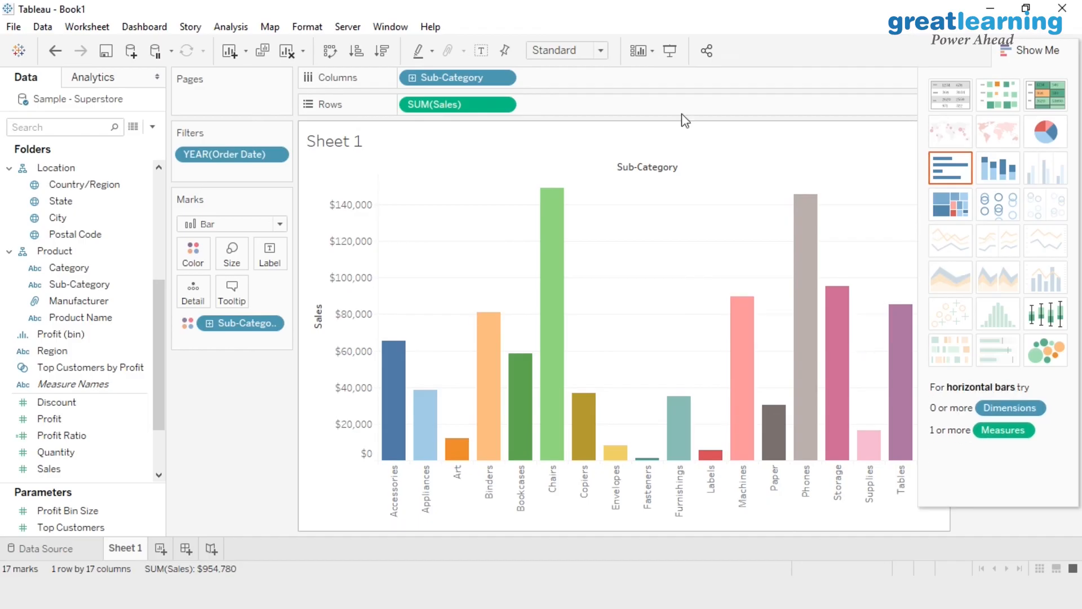
mouse_move(568, 337)
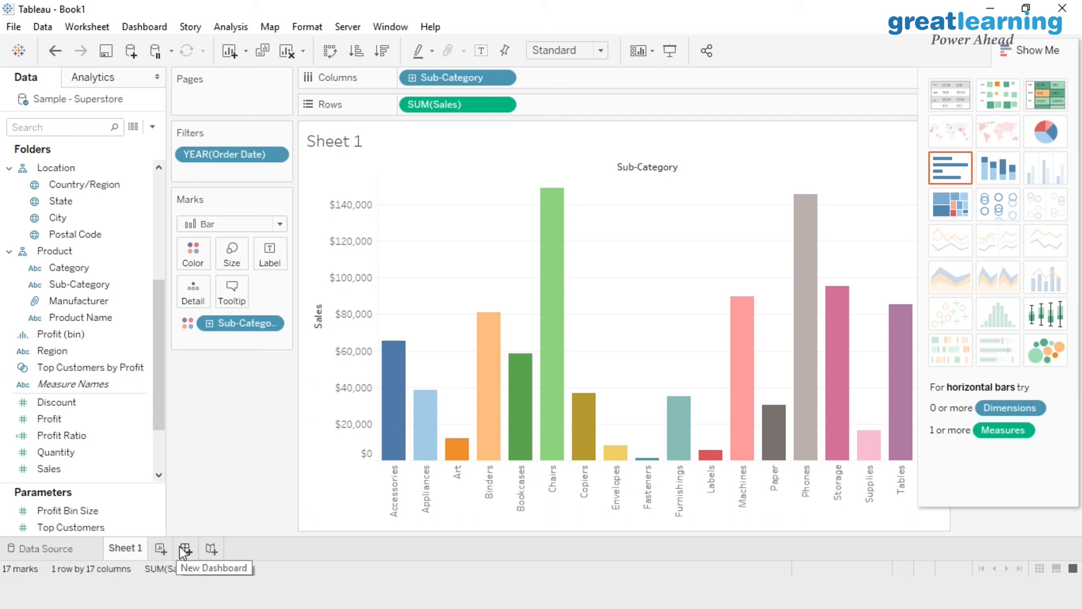
Step: Add a new worksheet and place Category on its rows
click(161, 549)
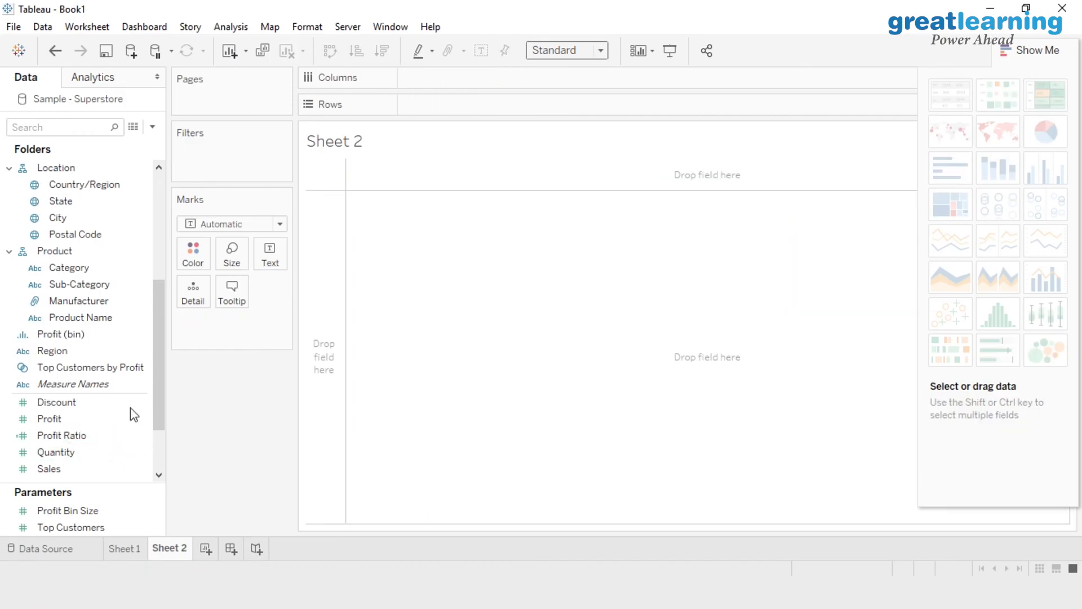
drag(156, 374, 155, 432)
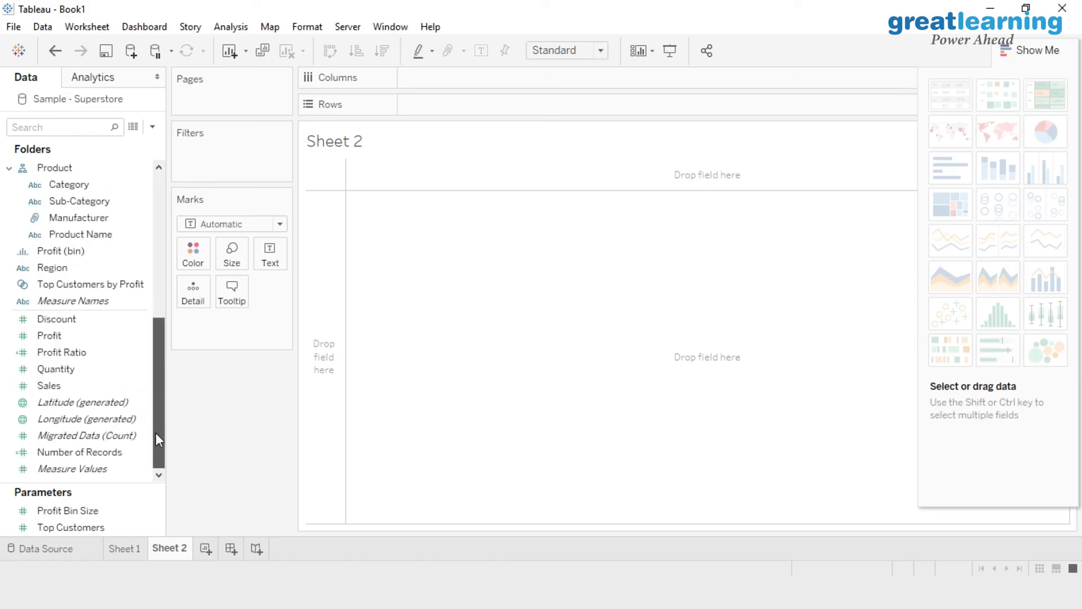
scroll(152, 406, up, 3)
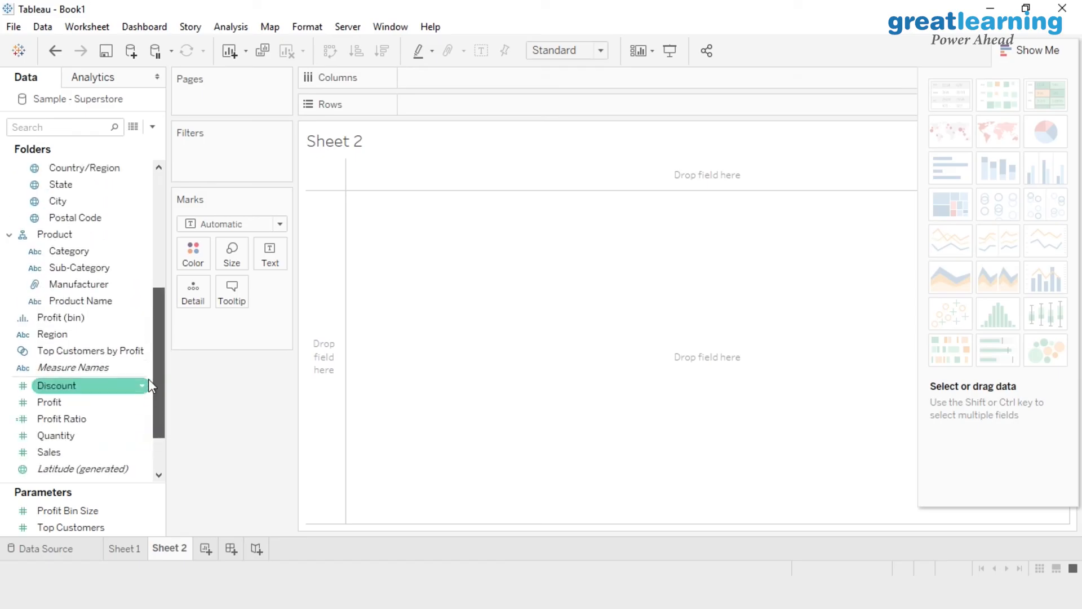
scroll(149, 374, up, 2)
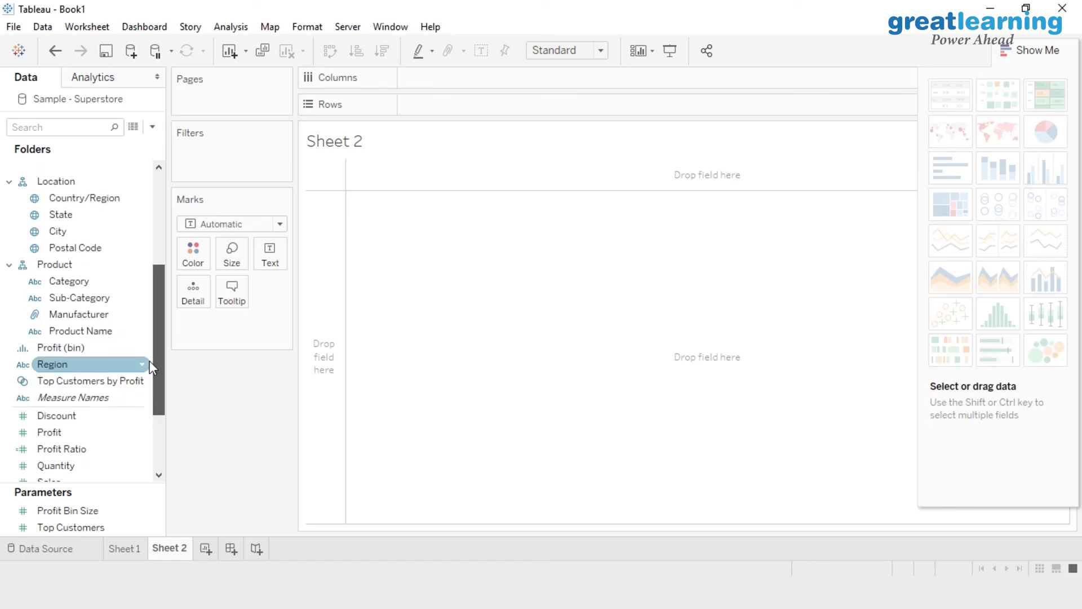
drag(89, 280, 448, 103)
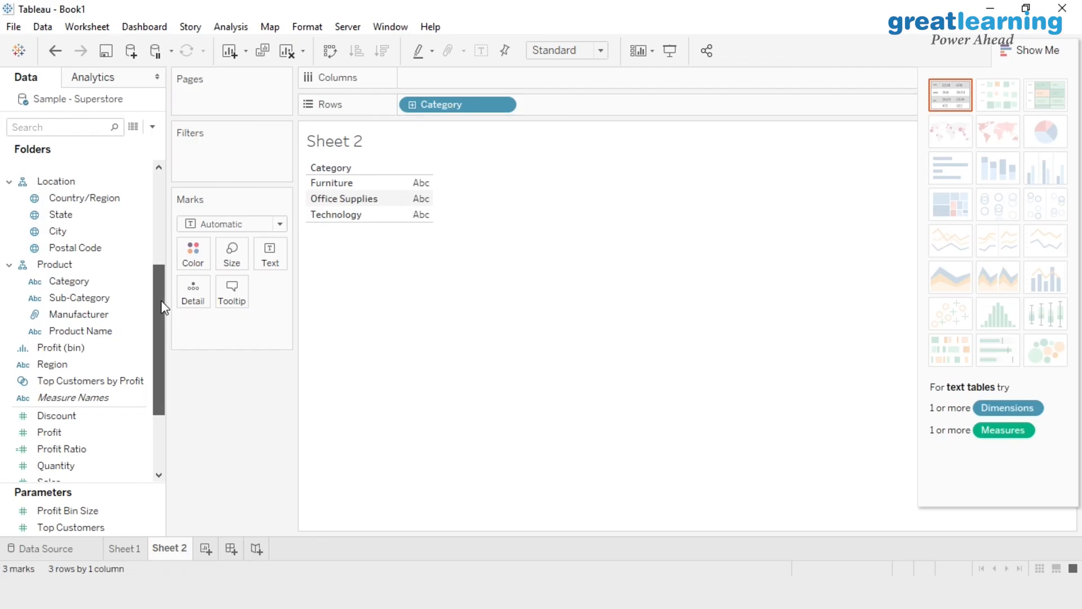
Step: Add Profit to columns and swap the chart's rows and columns
scroll(162, 307, down, 1)
drag(49, 419, 421, 83)
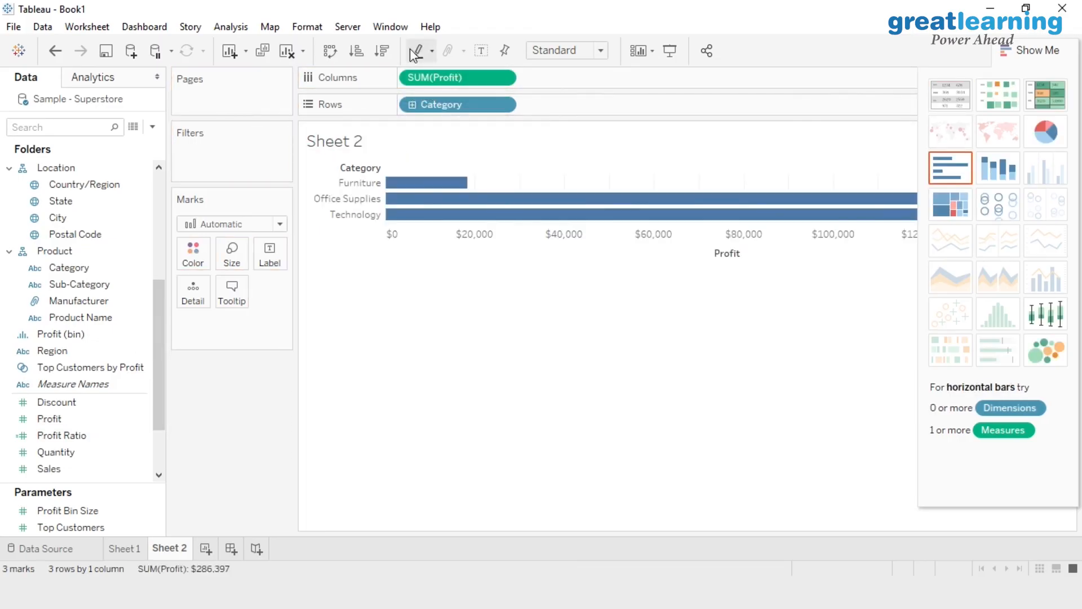
click(333, 51)
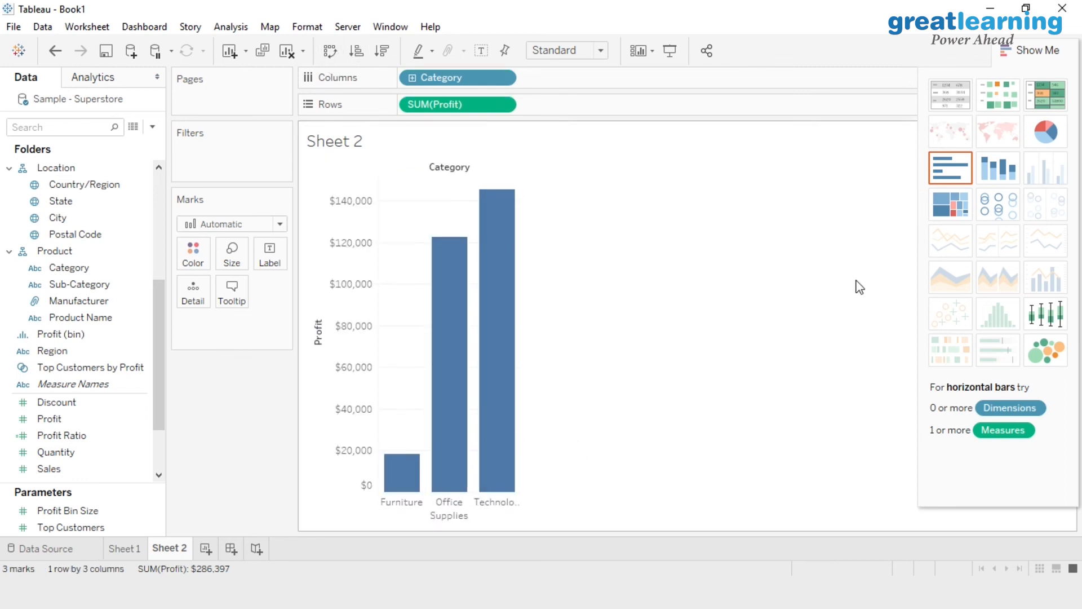
Step: Convert the profit by category bar chart to a pie chart and select its Office Supplies slice
click(1045, 133)
mouse_move(376, 247)
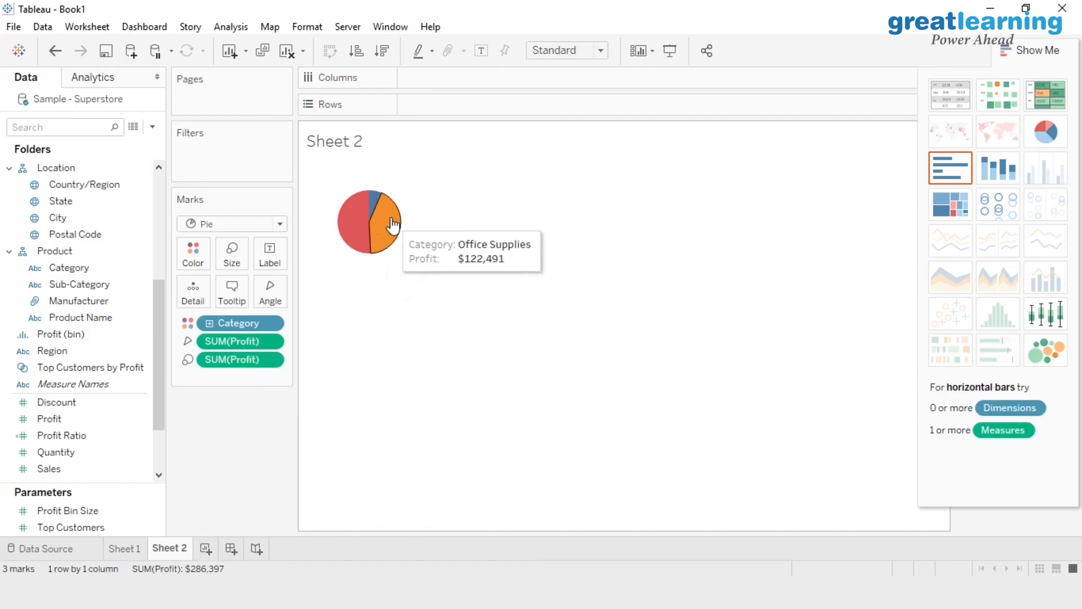
drag(388, 245, 412, 253)
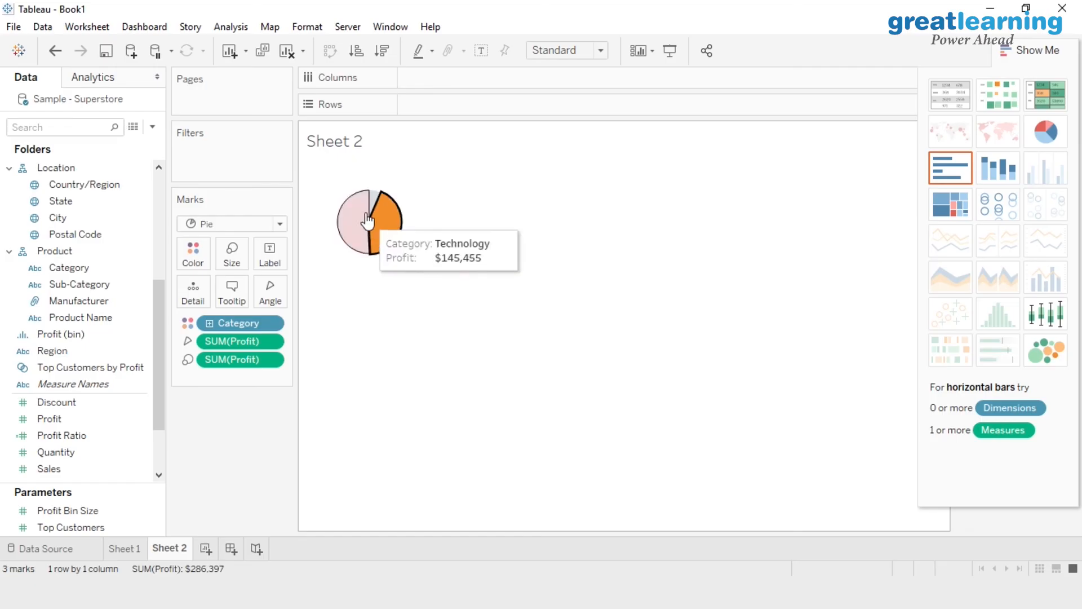
Step: Select the pie chart's Technology slice, view its set creation options, and deselect it
click(367, 220)
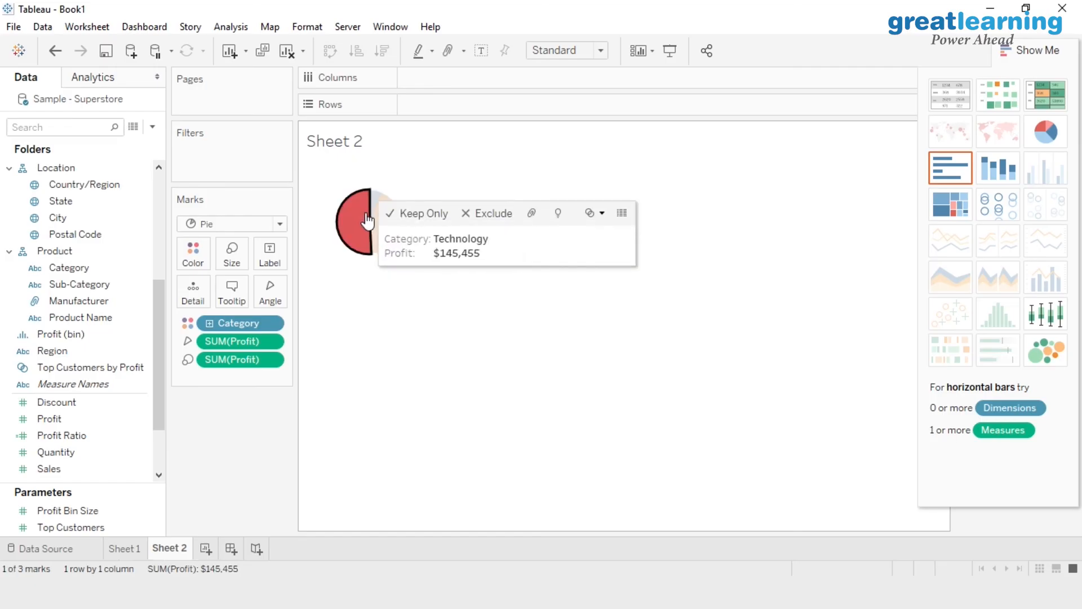
click(604, 212)
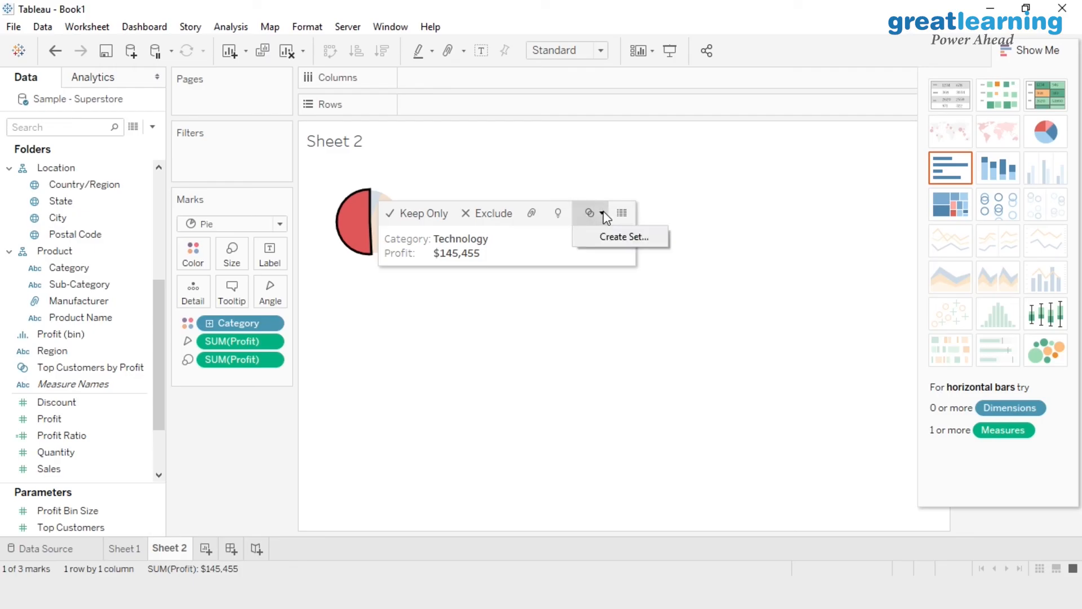
click(446, 365)
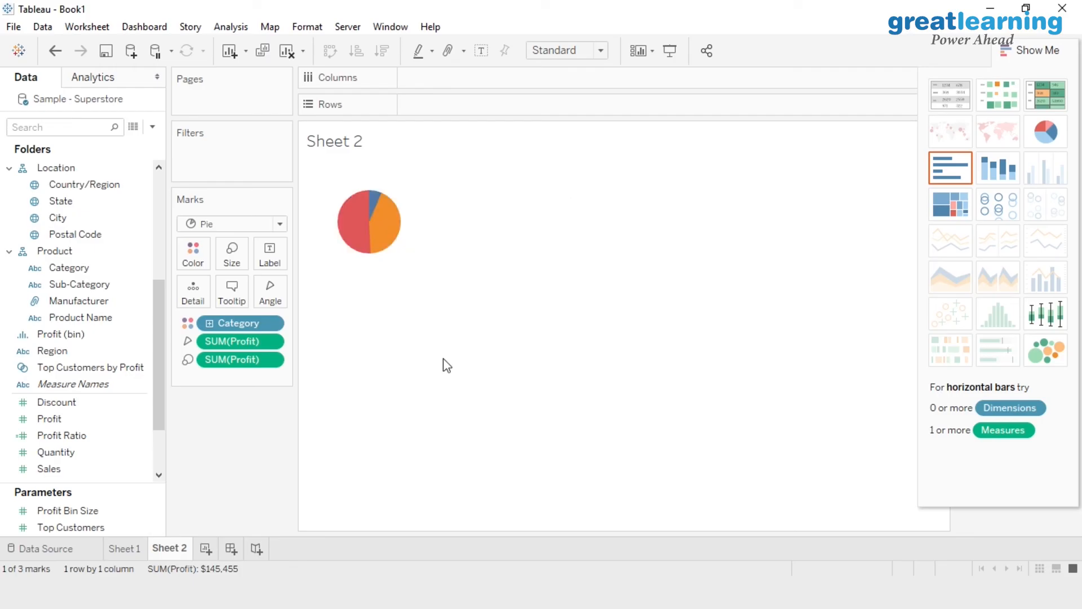
mouse_move(380, 220)
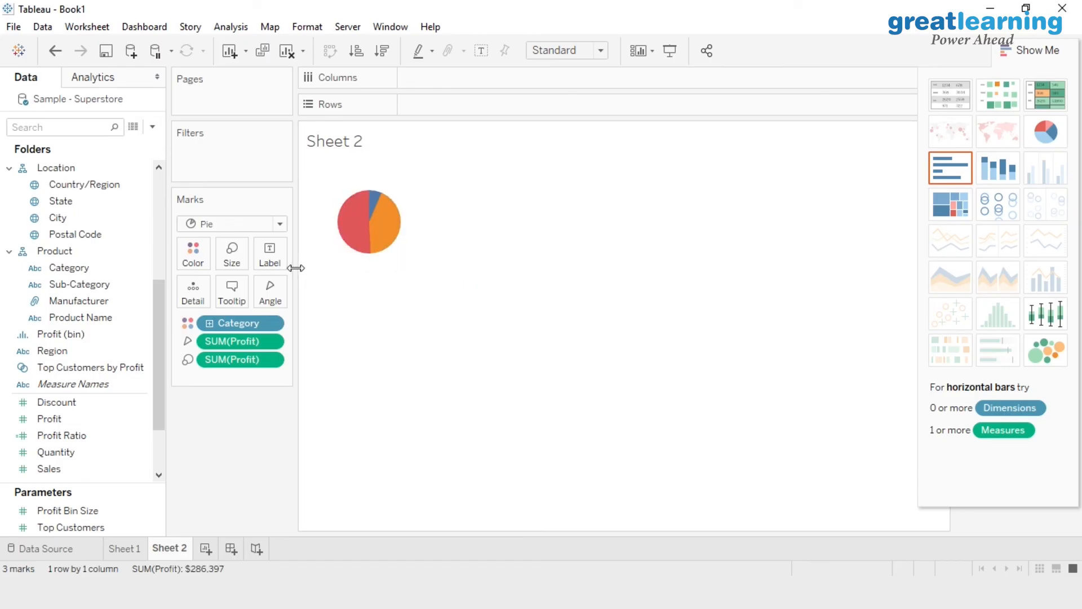
Step: Increase the pie chart's mark size until the full circle fills its view without being cropped
click(232, 264)
drag(260, 293, 328, 303)
click(513, 363)
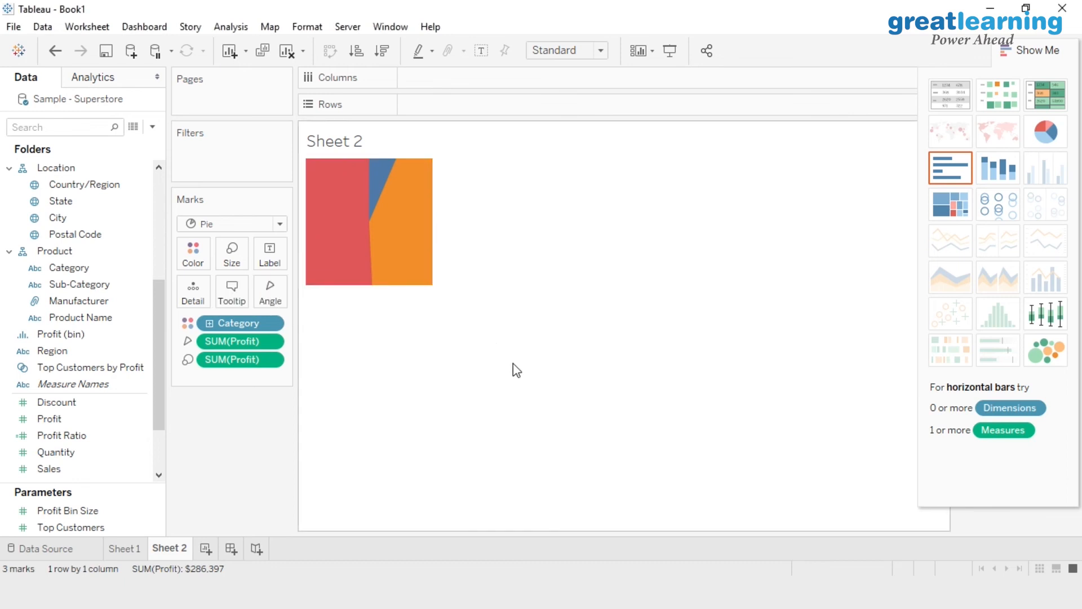
mouse_move(358, 251)
click(532, 211)
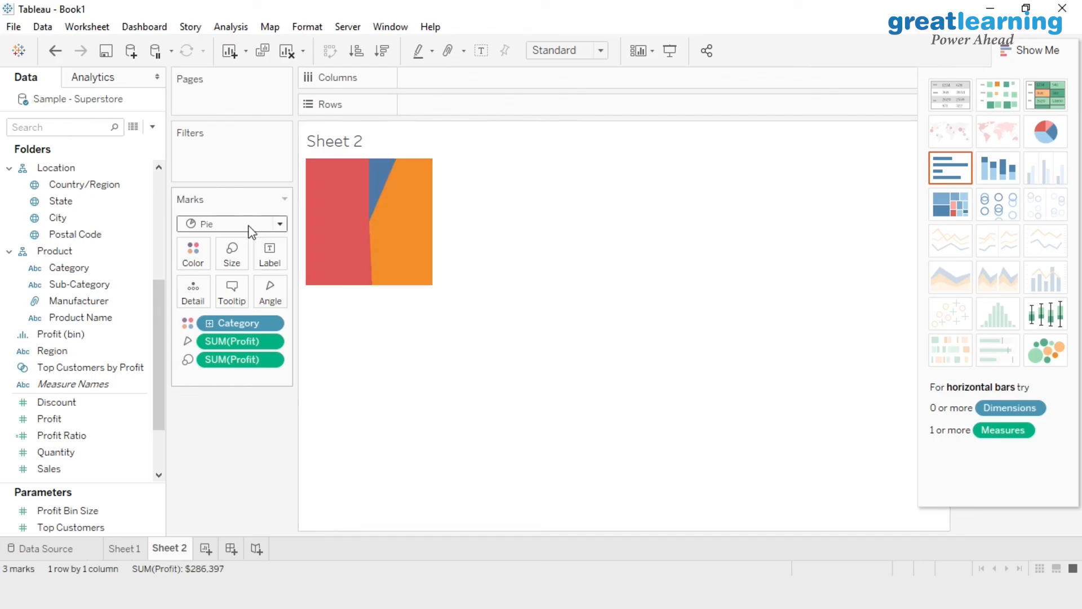
click(244, 261)
drag(324, 293, 299, 302)
click(589, 317)
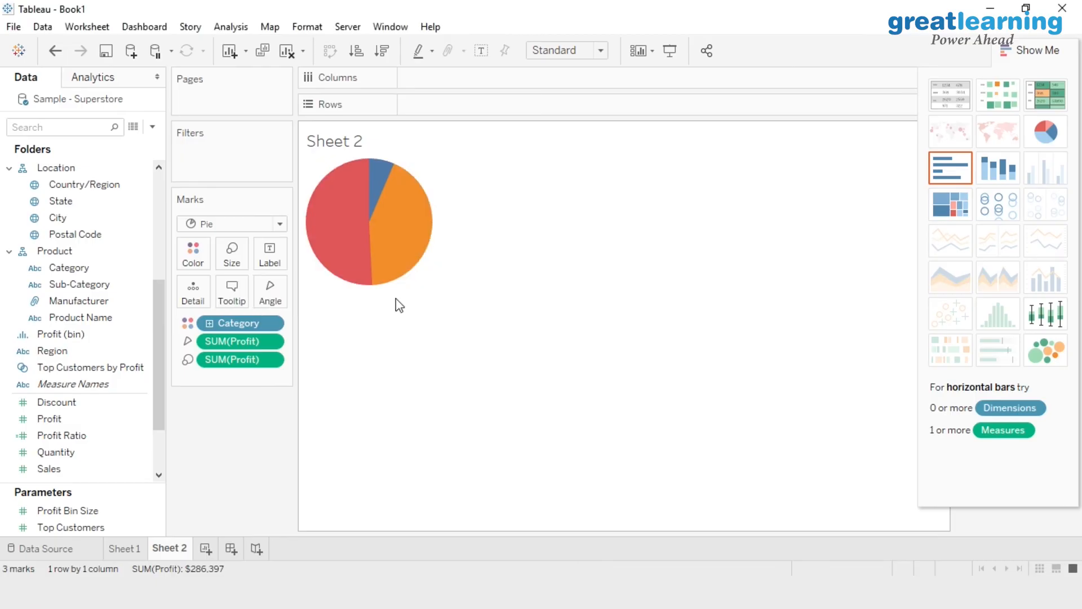
Step: Select the Technology slice and then the Office Supplies slice of the enlarged pie chart
drag(126, 285, 69, 233)
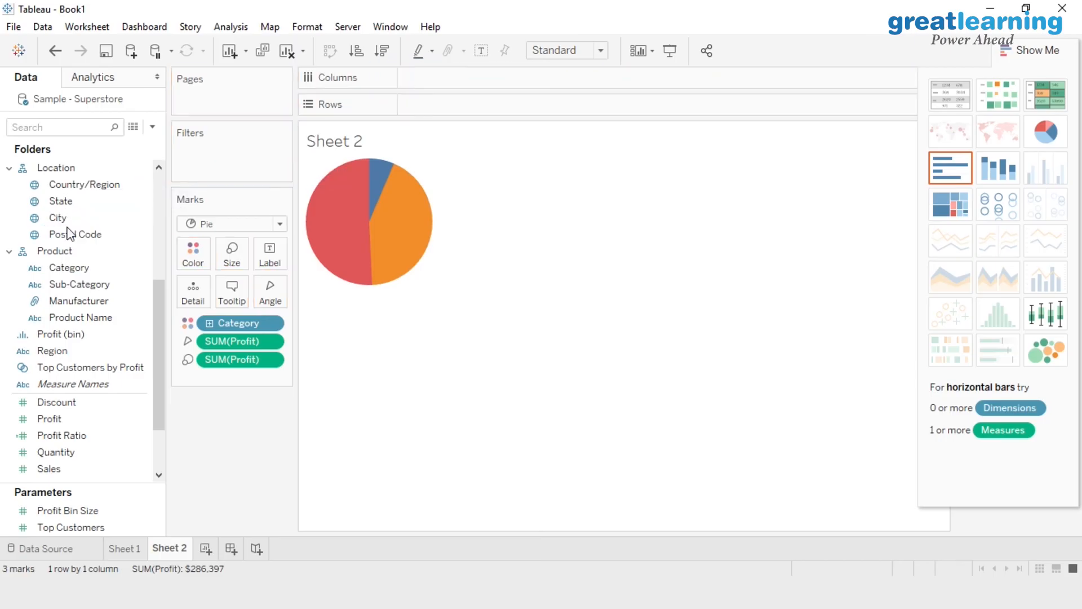
click(338, 182)
click(400, 237)
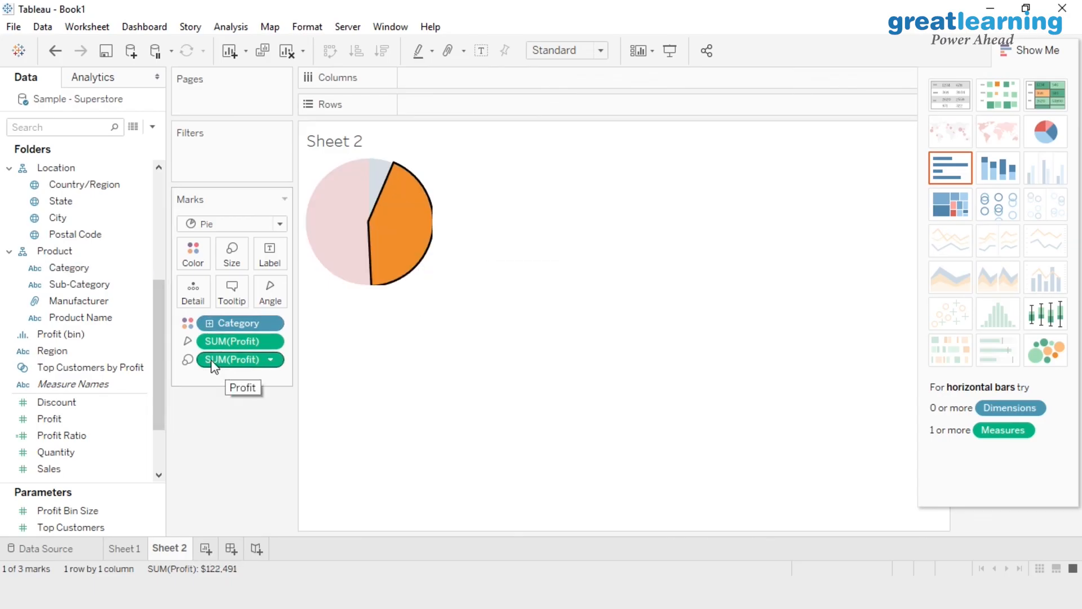
Step: Split the profit pie chart by Sub-Category on columns, and remove Sub-Category from the shelf again
drag(79, 284, 477, 79)
drag(415, 328, 389, 335)
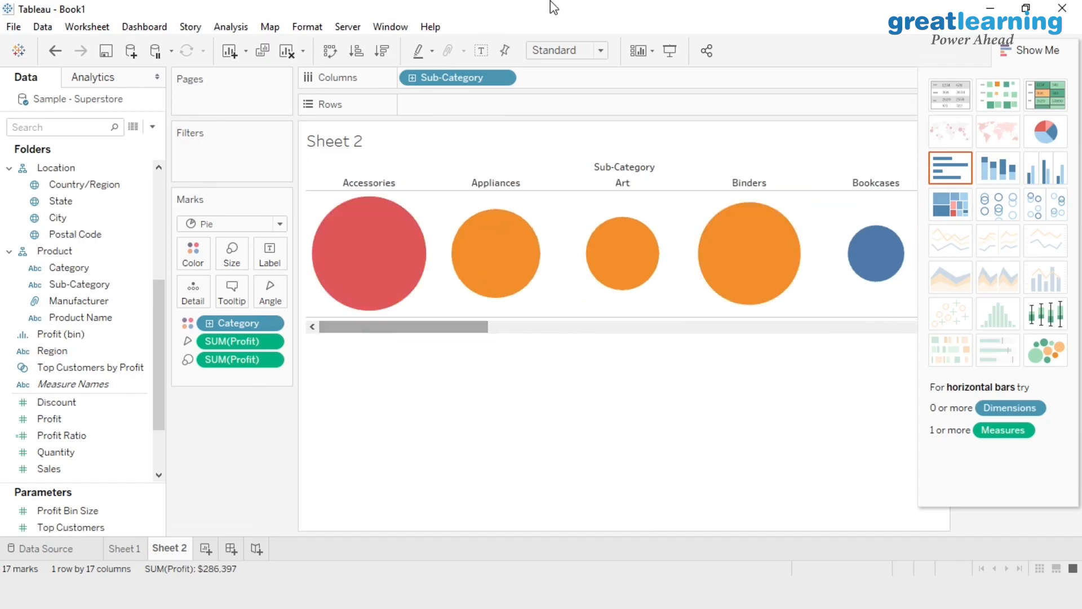
click(503, 77)
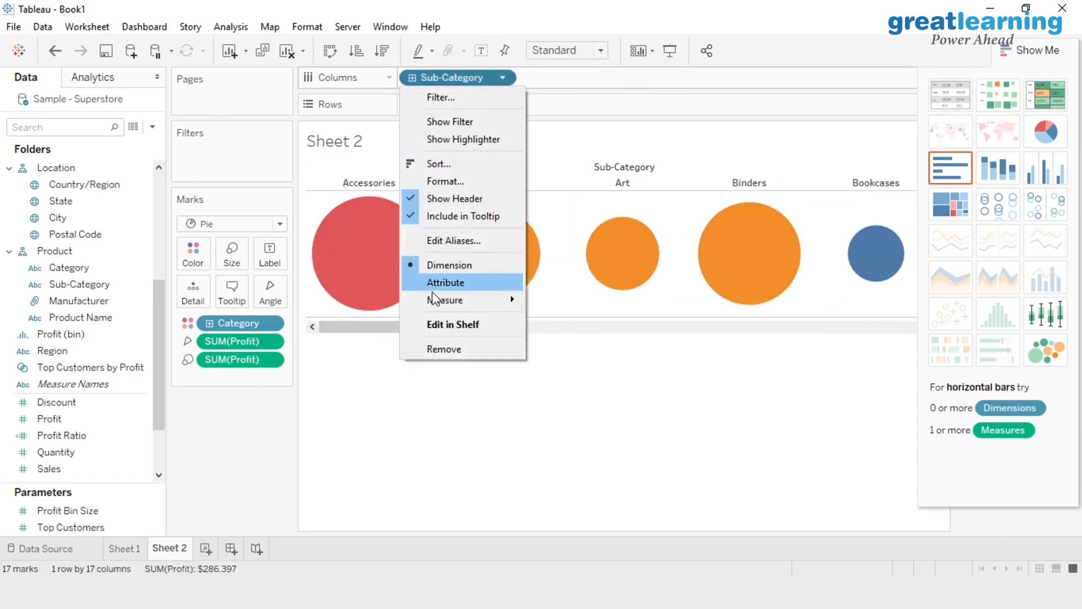
click(443, 349)
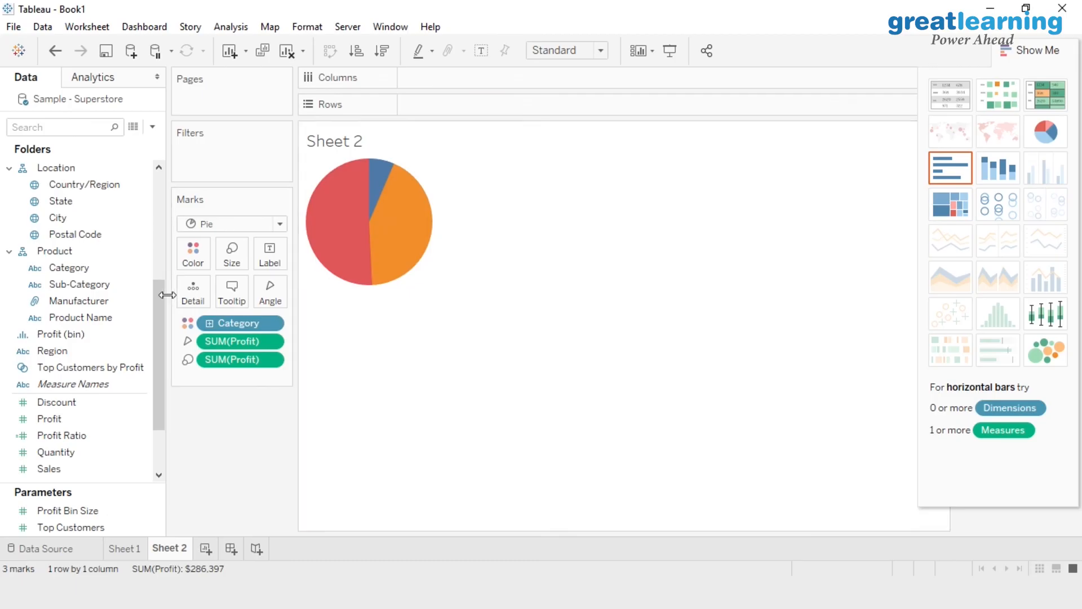
Step: Try to add the State field from the Location hierarchy to the pie chart view
drag(156, 299, 148, 194)
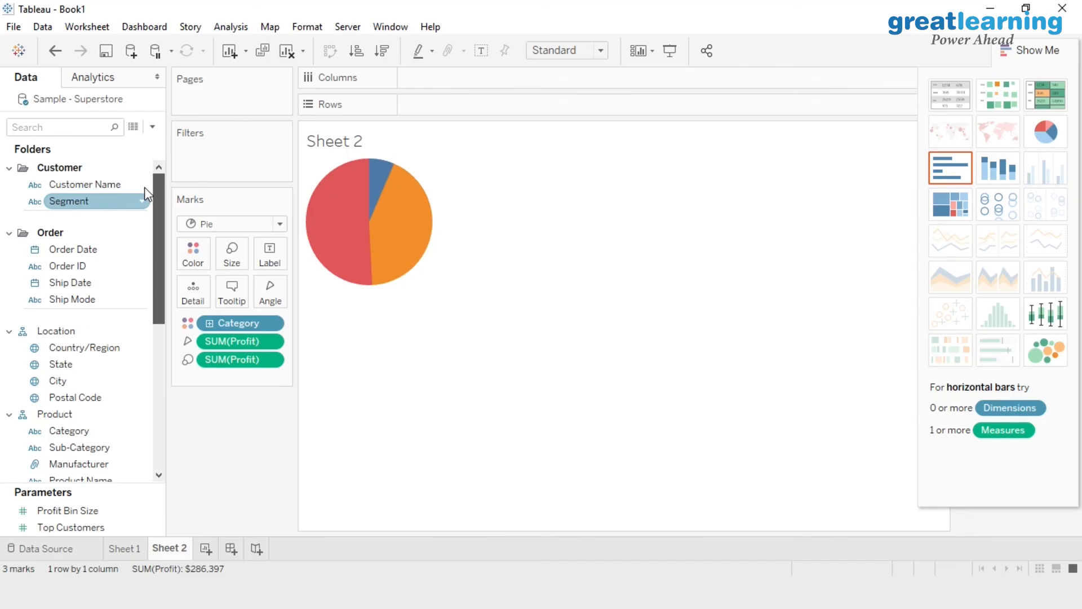
scroll(145, 203, down, 2)
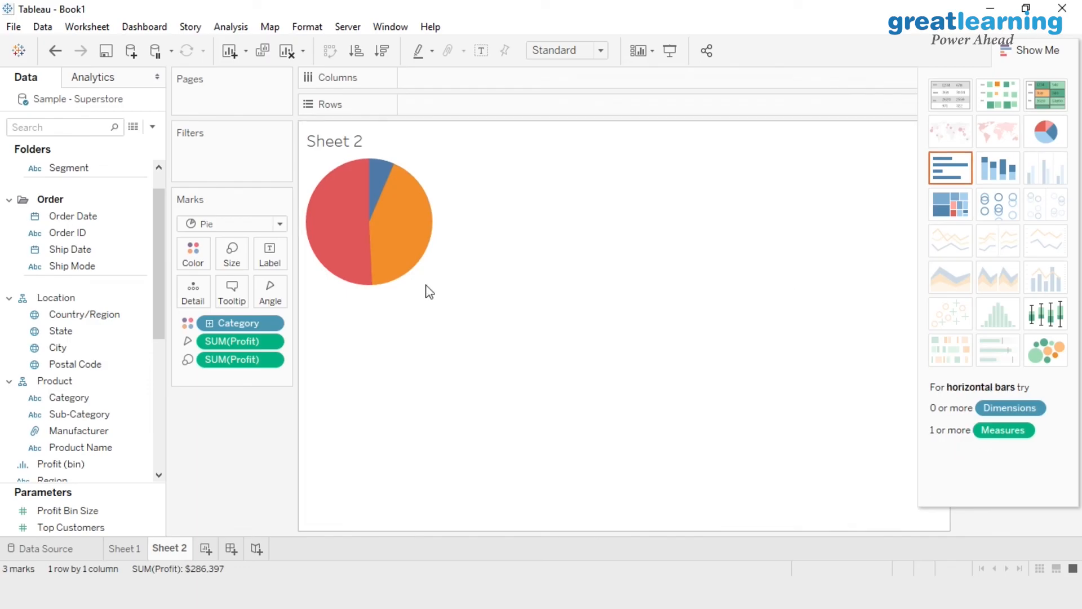
click(72, 337)
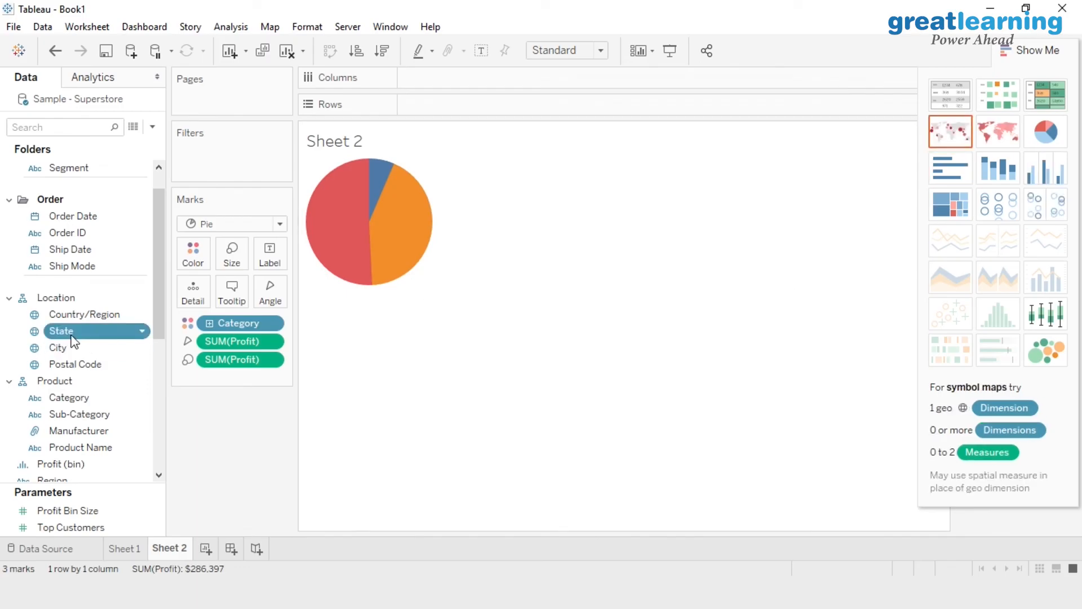
click(71, 336)
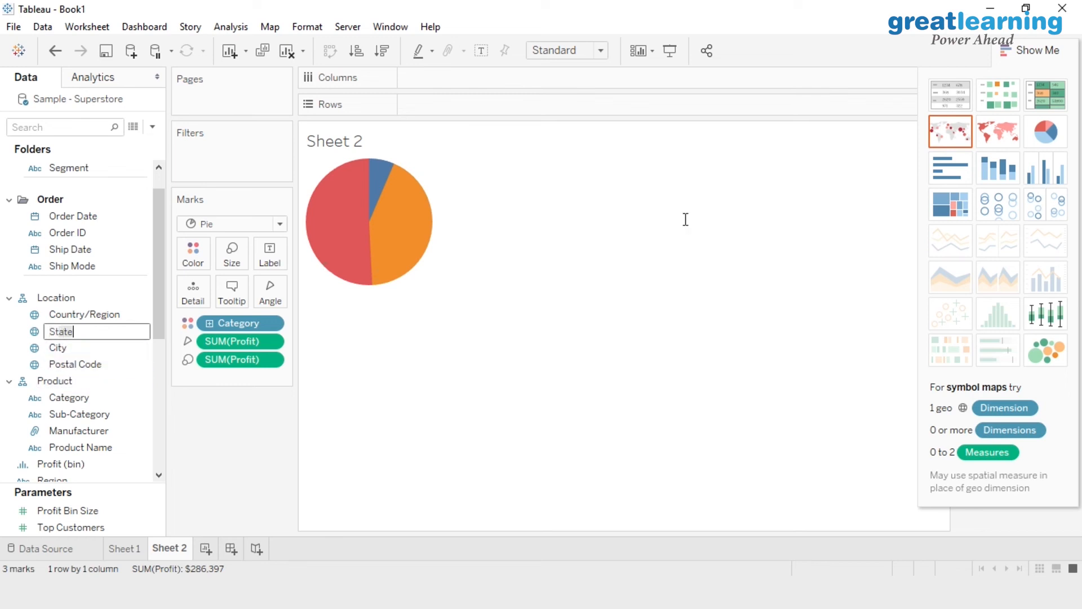
click(602, 379)
drag(104, 339, 680, 318)
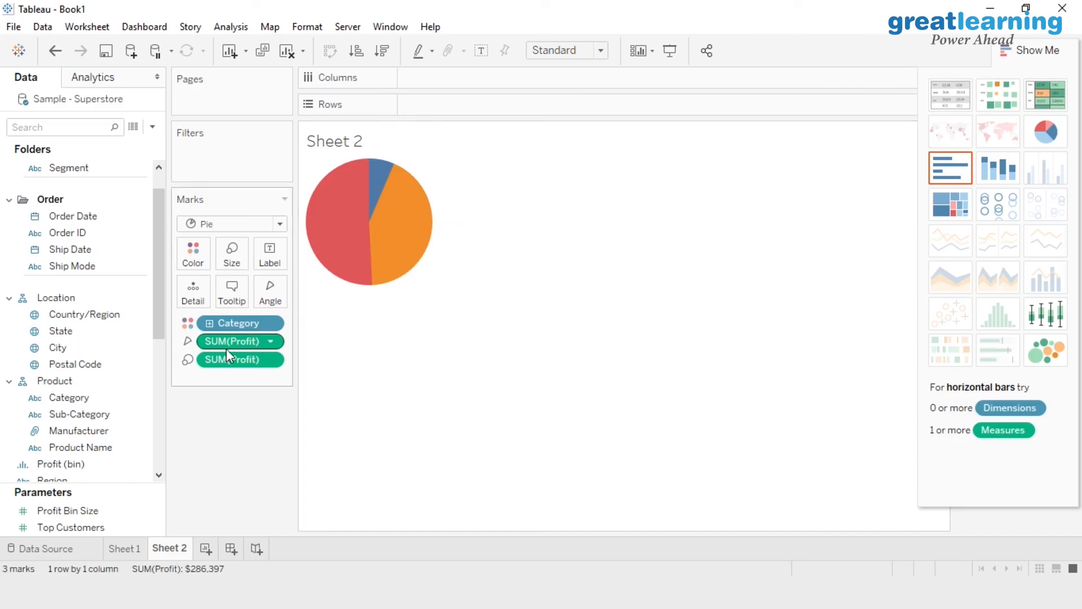
Step: Add a new worksheet and plot State on it as a symbol map
click(207, 546)
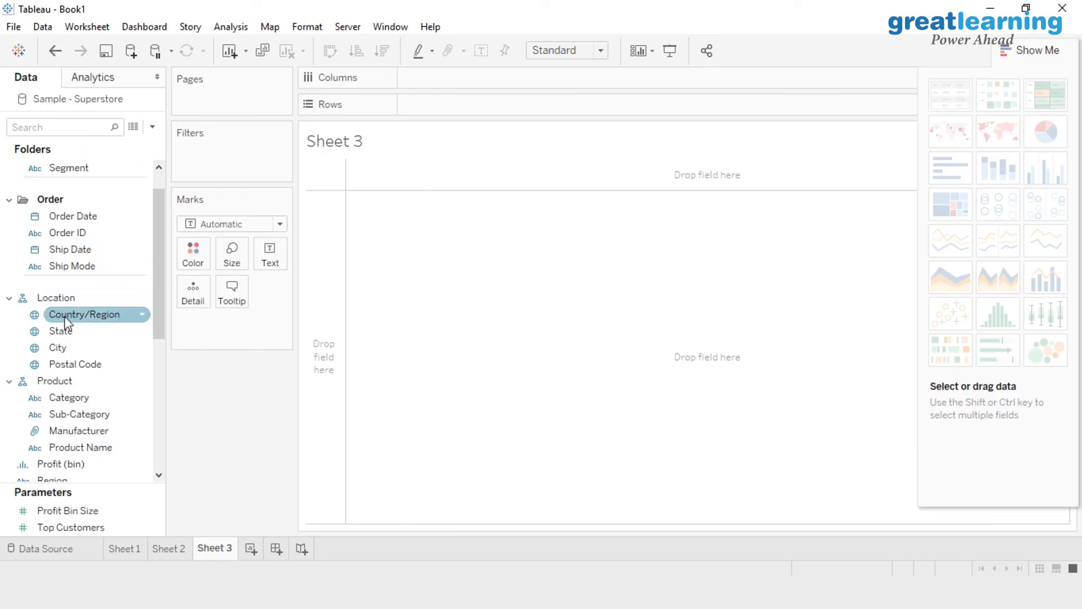
drag(61, 330, 483, 273)
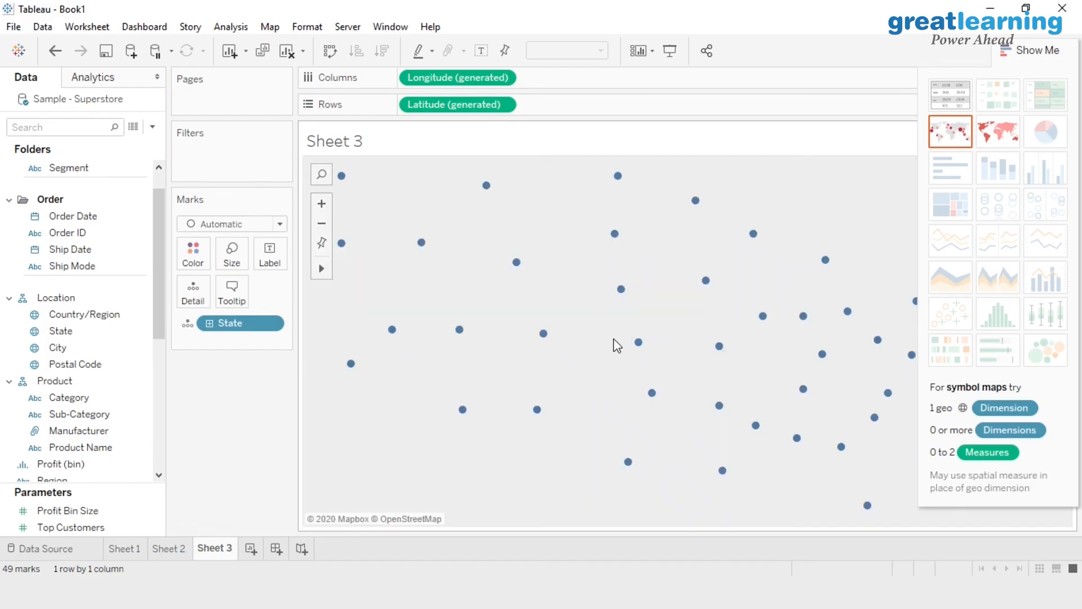
mouse_move(545, 336)
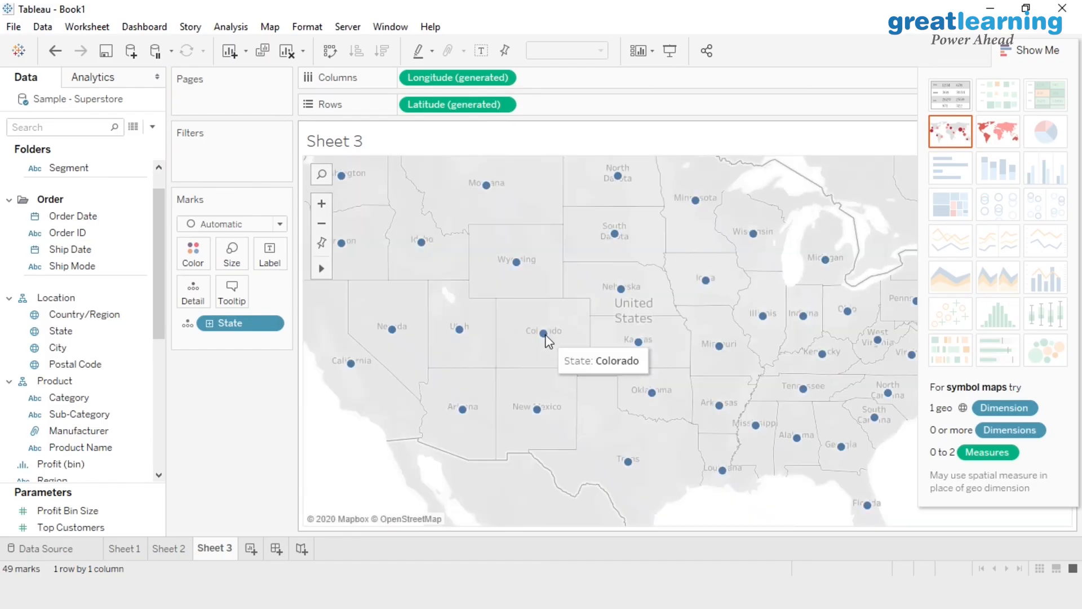
scroll(545, 337, down, 4)
scroll(545, 338, down, 3)
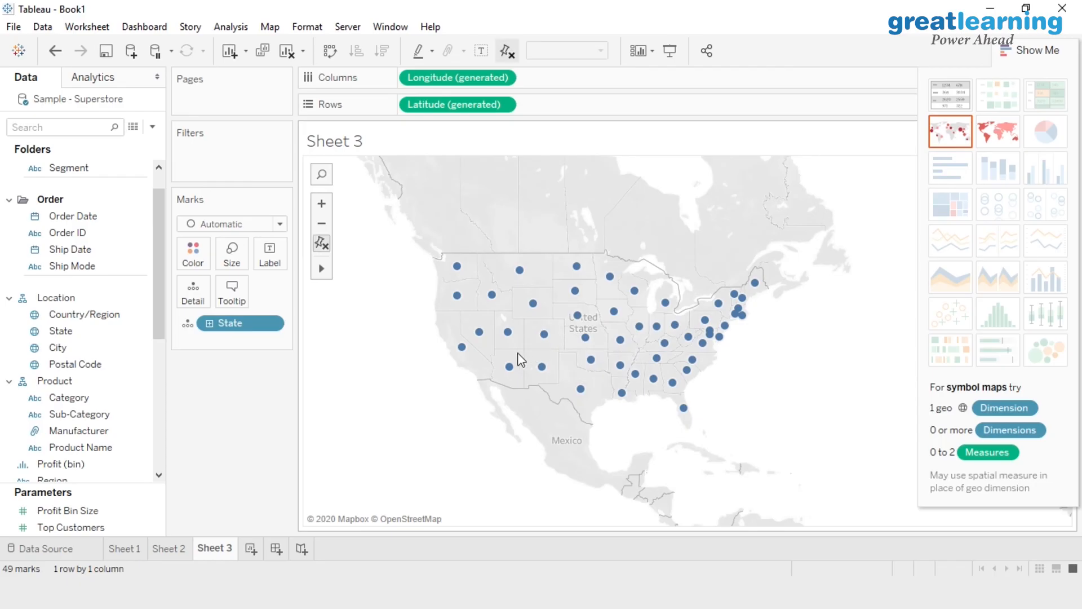
scroll(518, 353, down, 1)
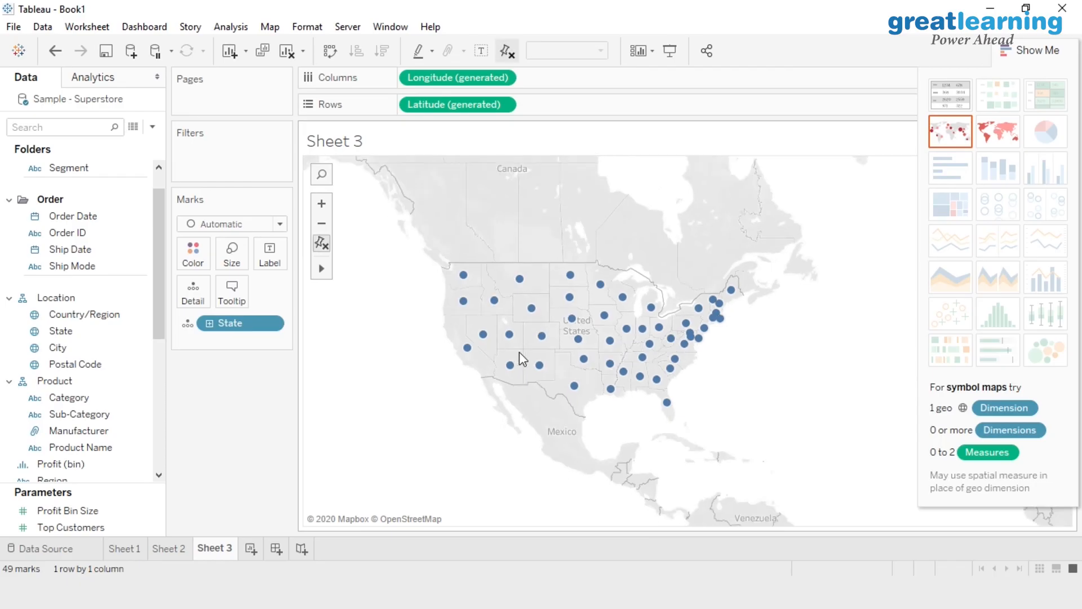
Step: Change the color of the map's state marks to light red
click(193, 265)
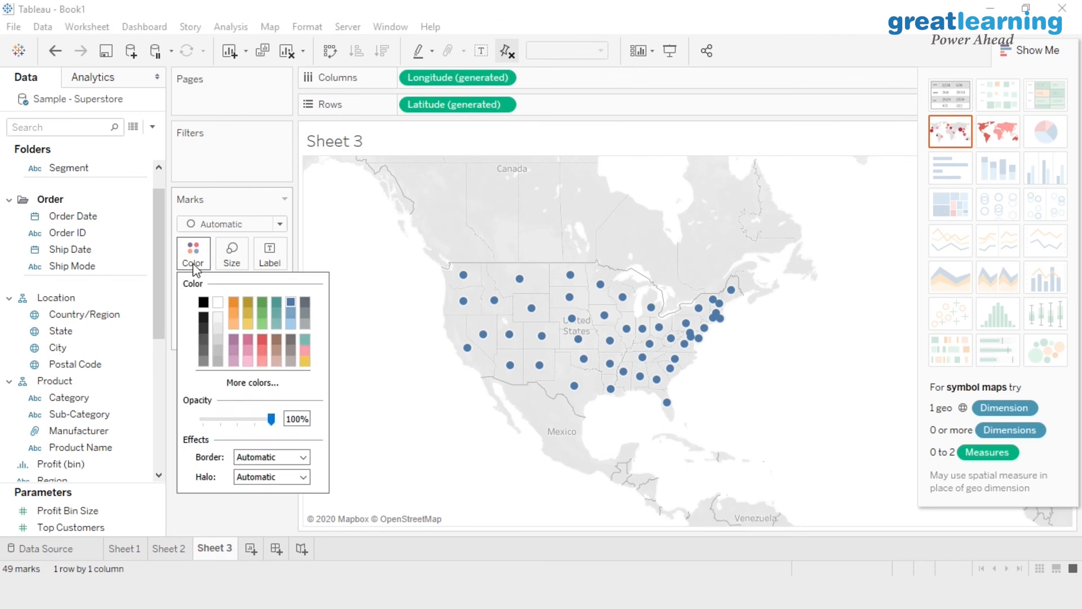
click(262, 352)
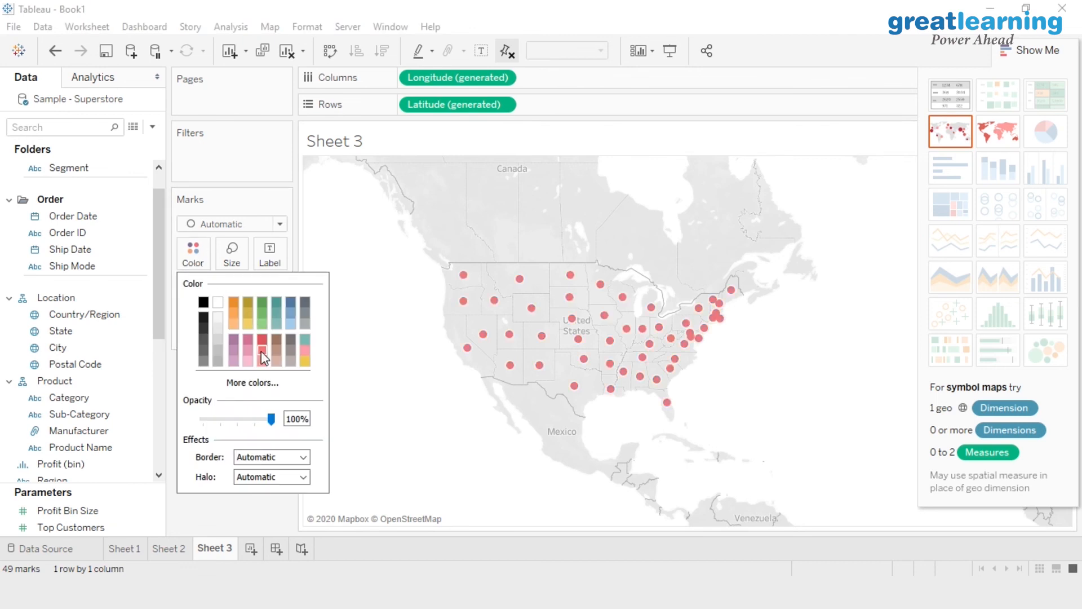
click(430, 408)
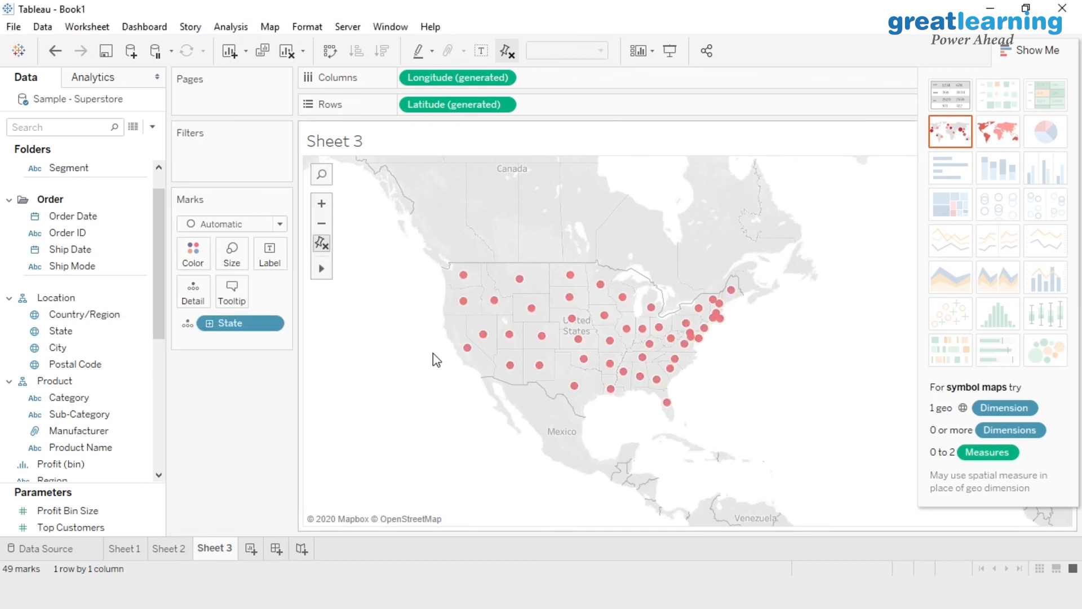
scroll(433, 353, down, 3)
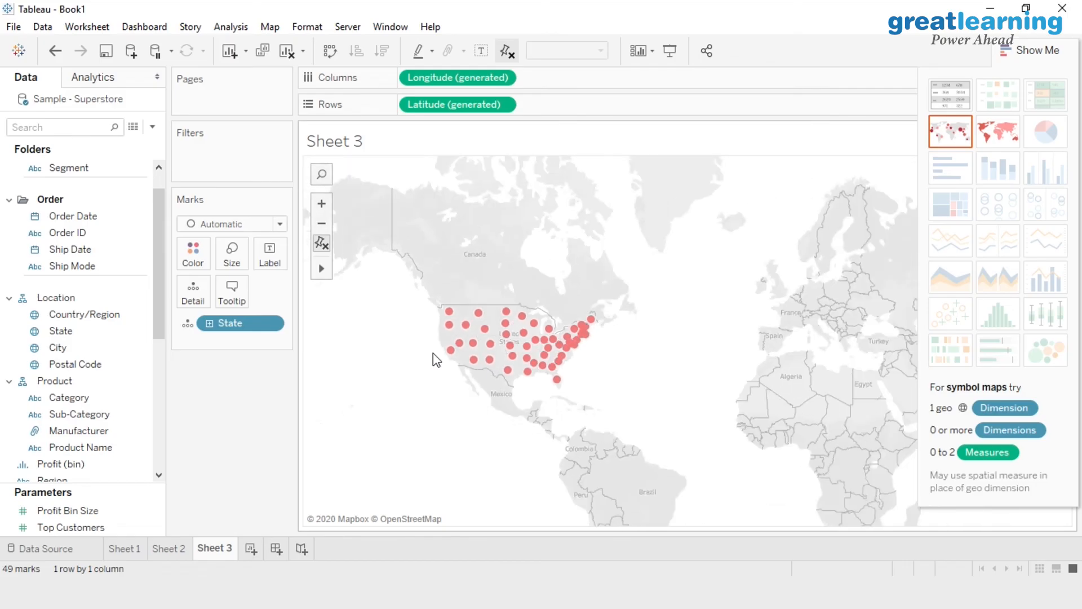
Step: Convert the symbol map to a filled map of the United States by state
click(991, 143)
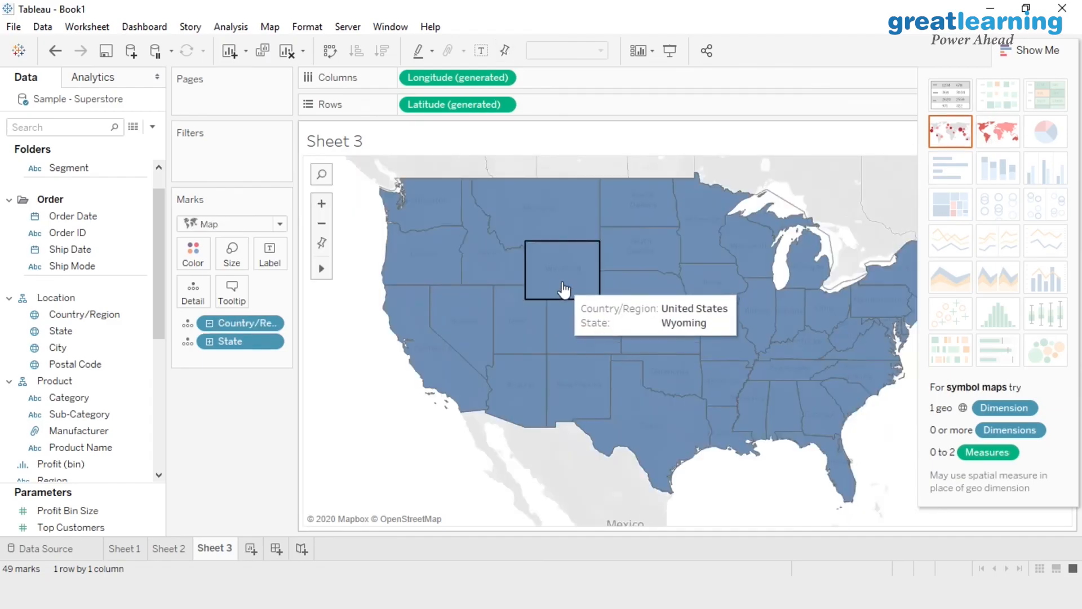
scroll(659, 283, down, 2)
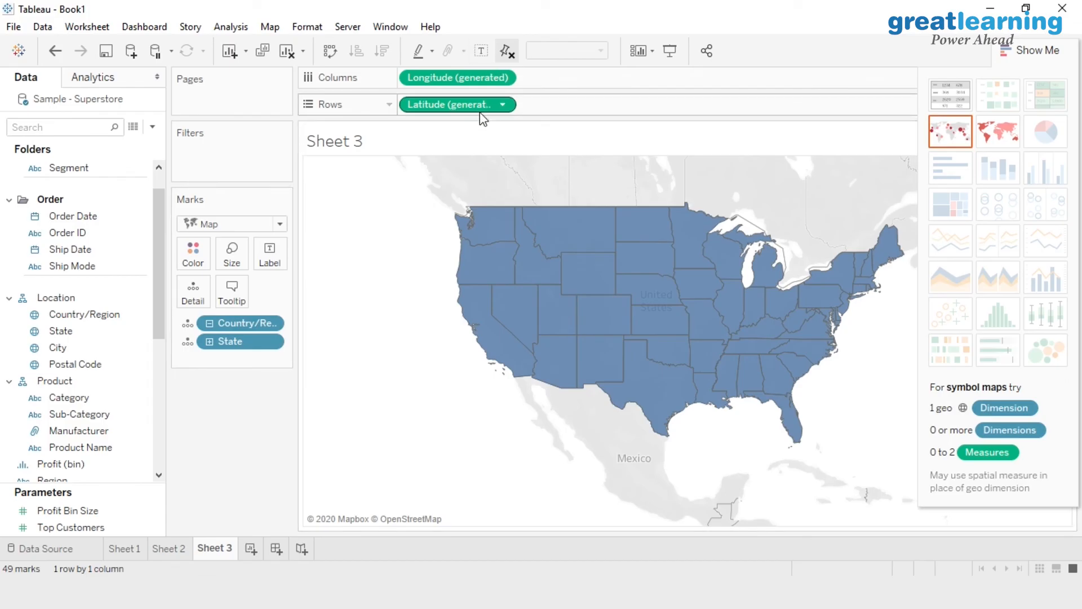
Step: Switch to Power BI Desktop, view the formatting options of the toss_winner pie chart, and deselect the chart
click(966, 138)
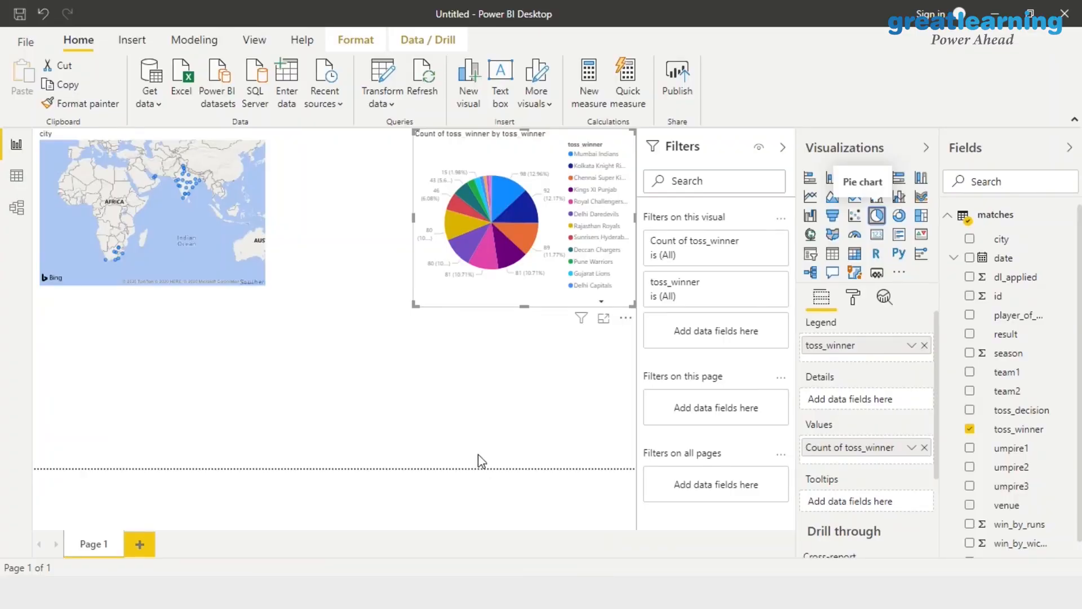
click(439, 364)
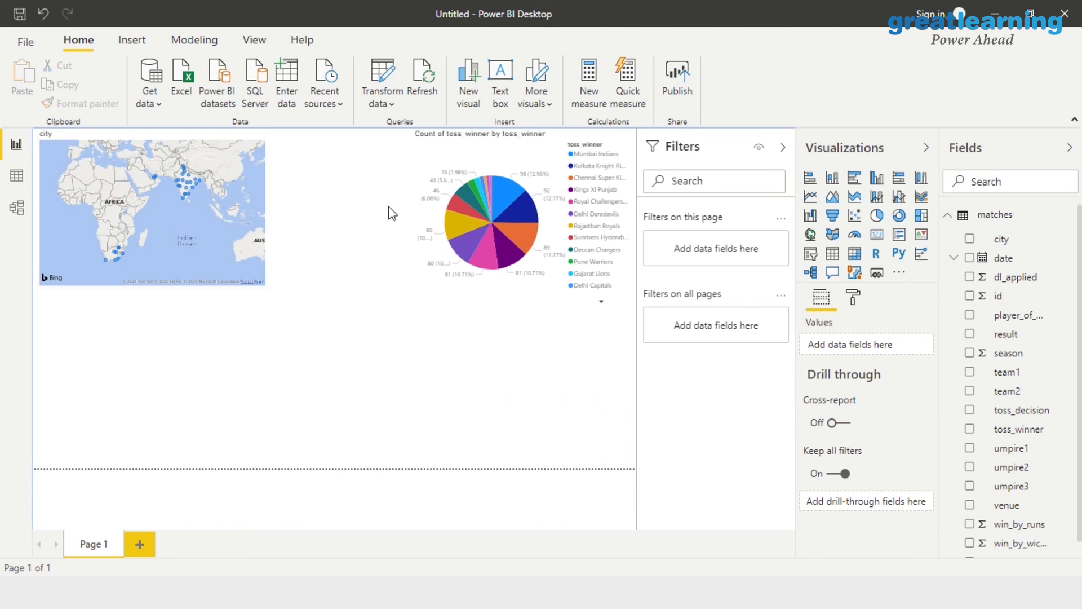
click(554, 240)
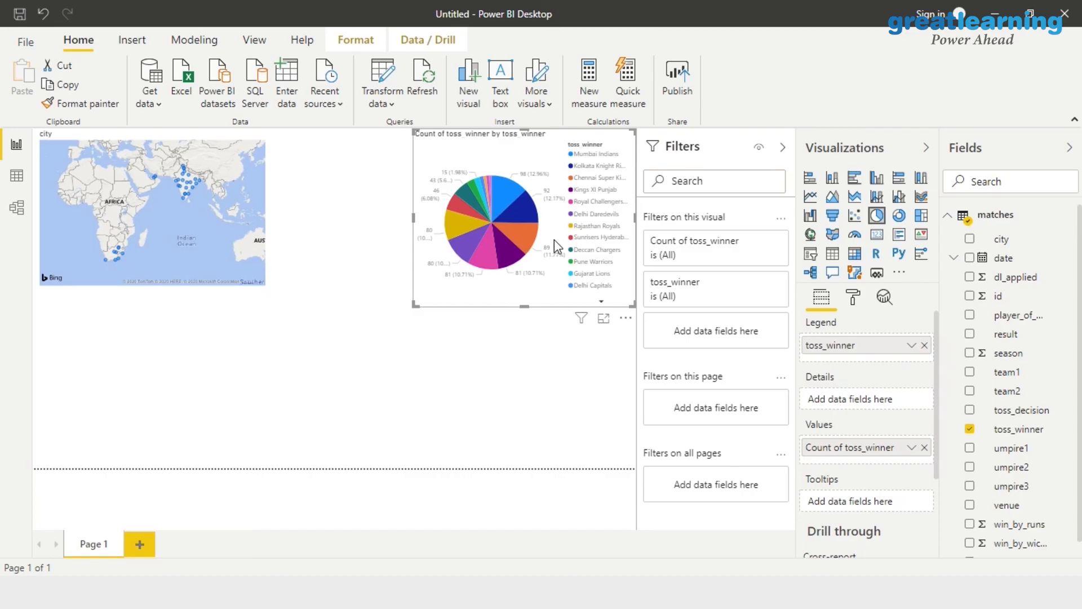
click(856, 299)
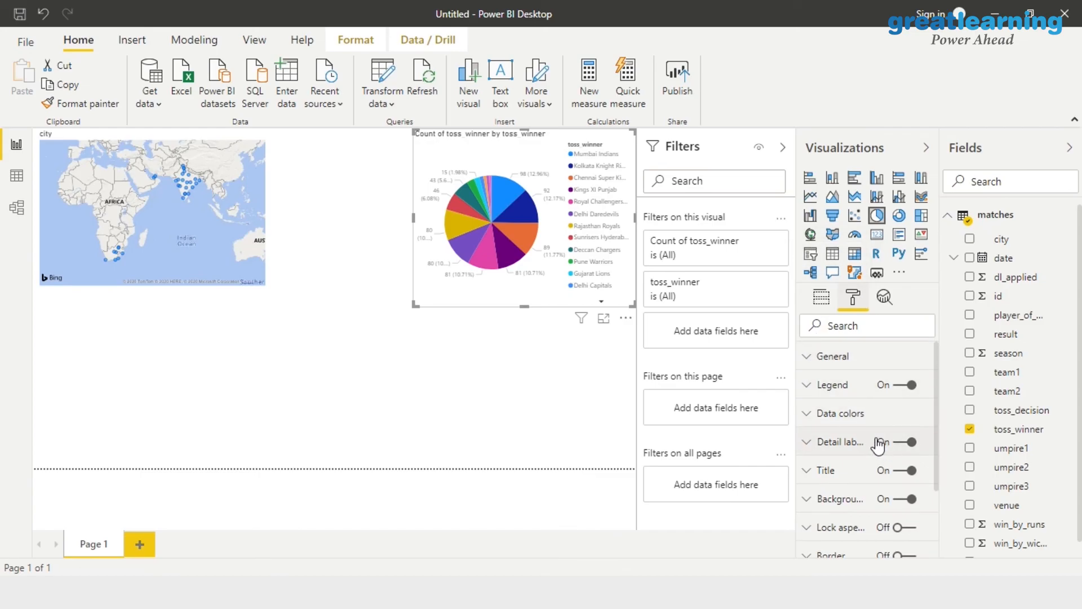
click(404, 426)
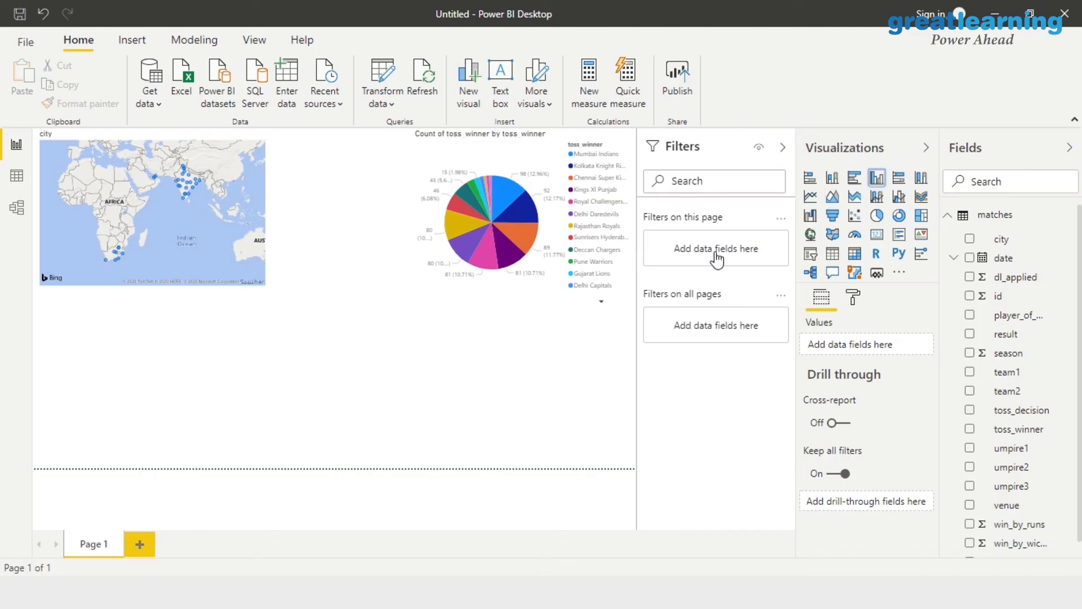
Step: Add a clustered column chart to the report page with toss_winner on its axis
click(877, 178)
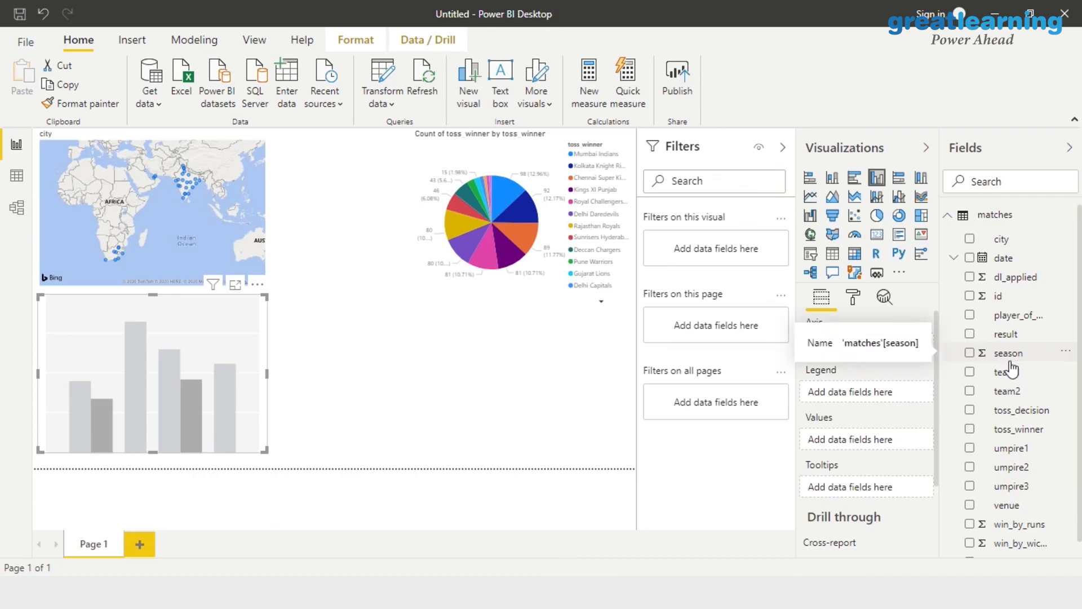
drag(1010, 423, 182, 353)
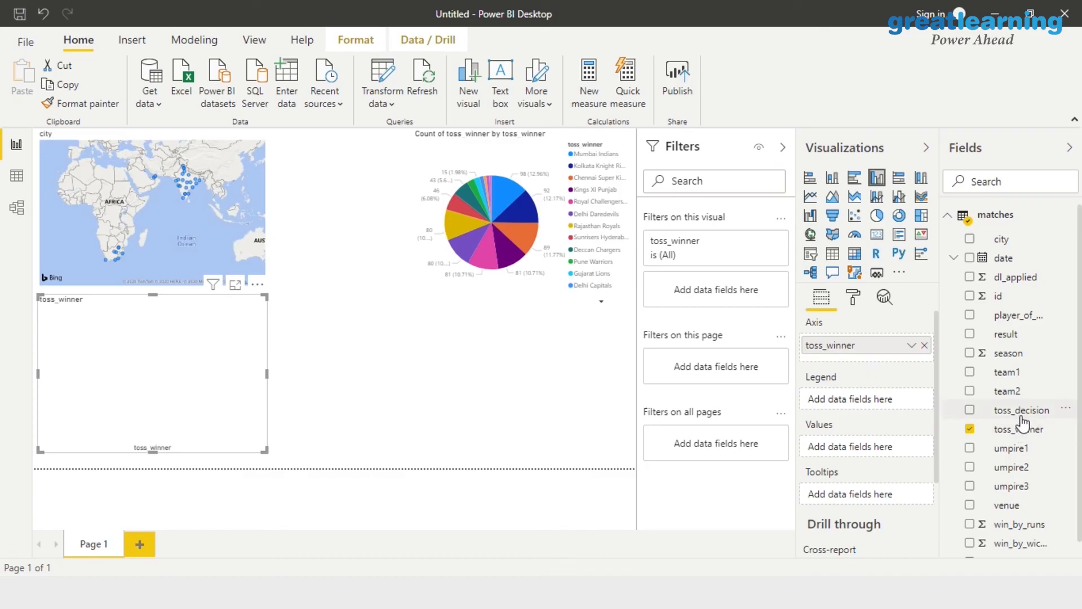
Step: Add toss_winner to the column chart's values as a count
click(1021, 413)
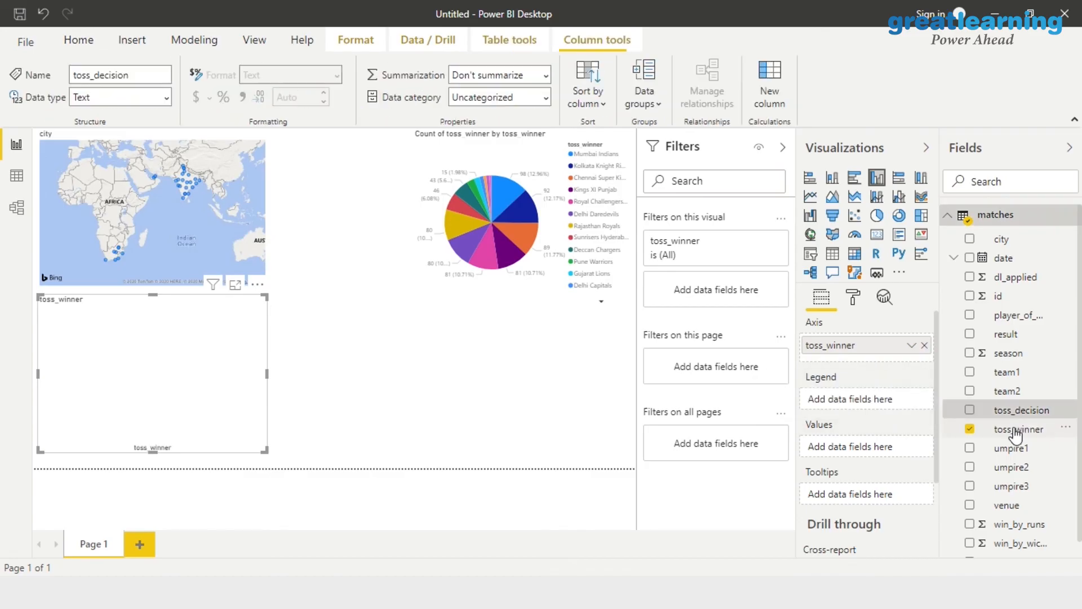
drag(1016, 435, 850, 447)
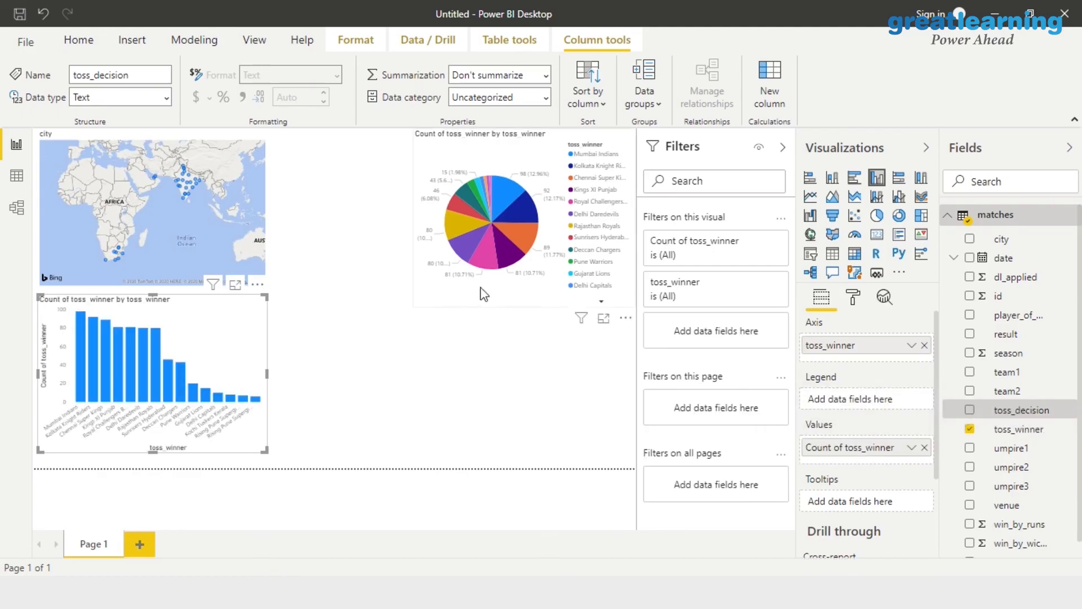
click(246, 171)
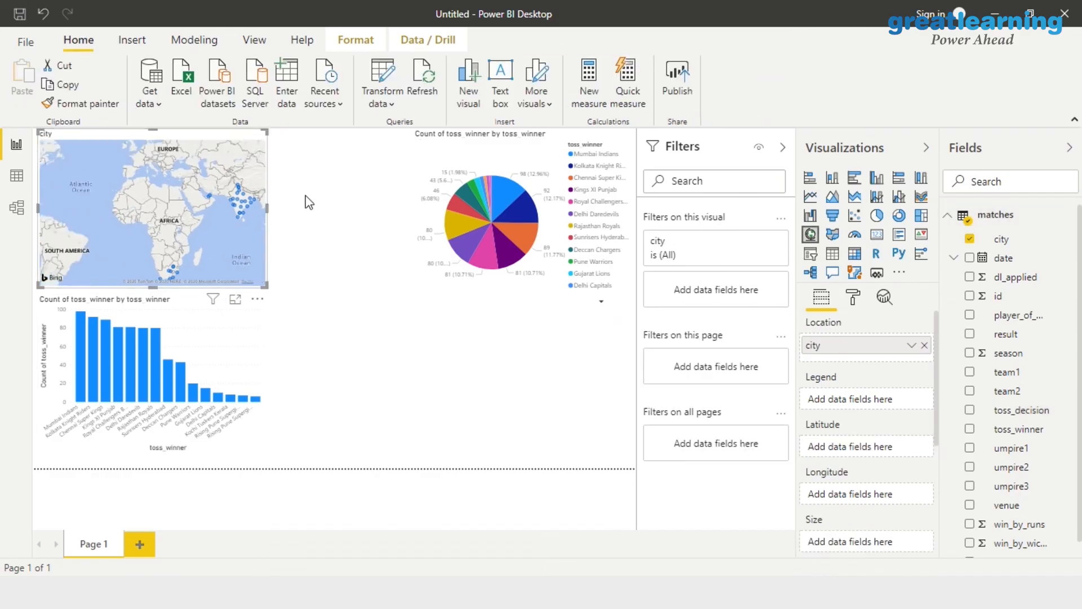
double_click(334, 232)
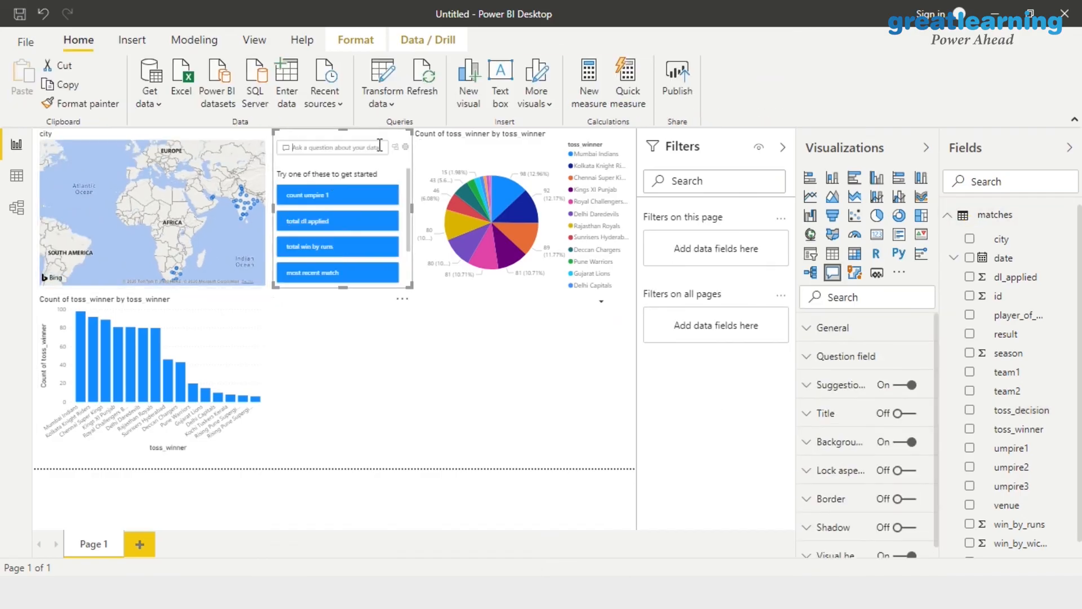
click(403, 300)
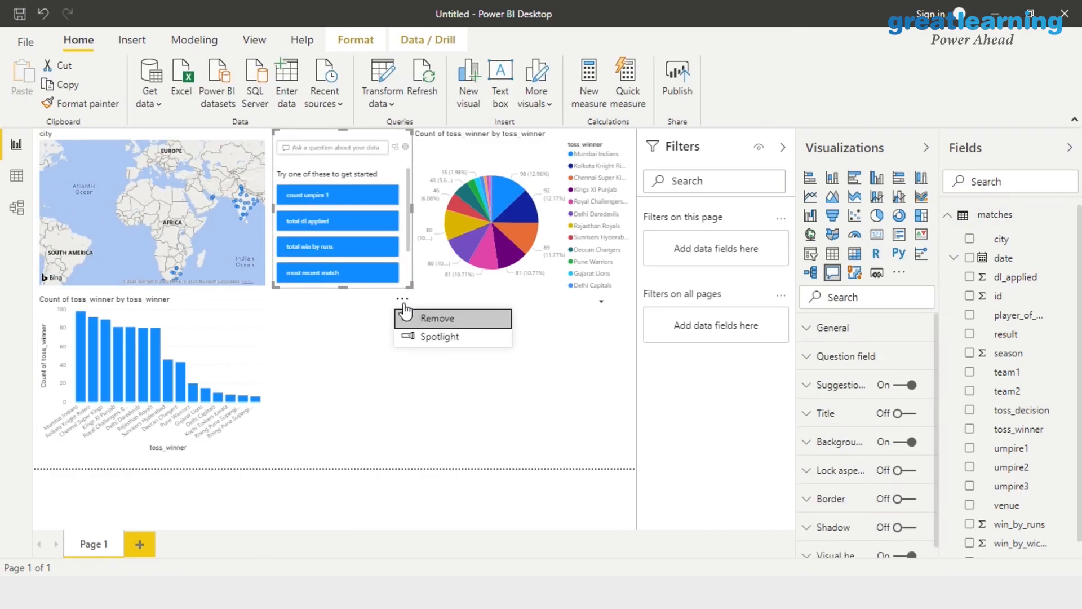
click(420, 319)
Step: Remove the city map visual from the report page
click(242, 255)
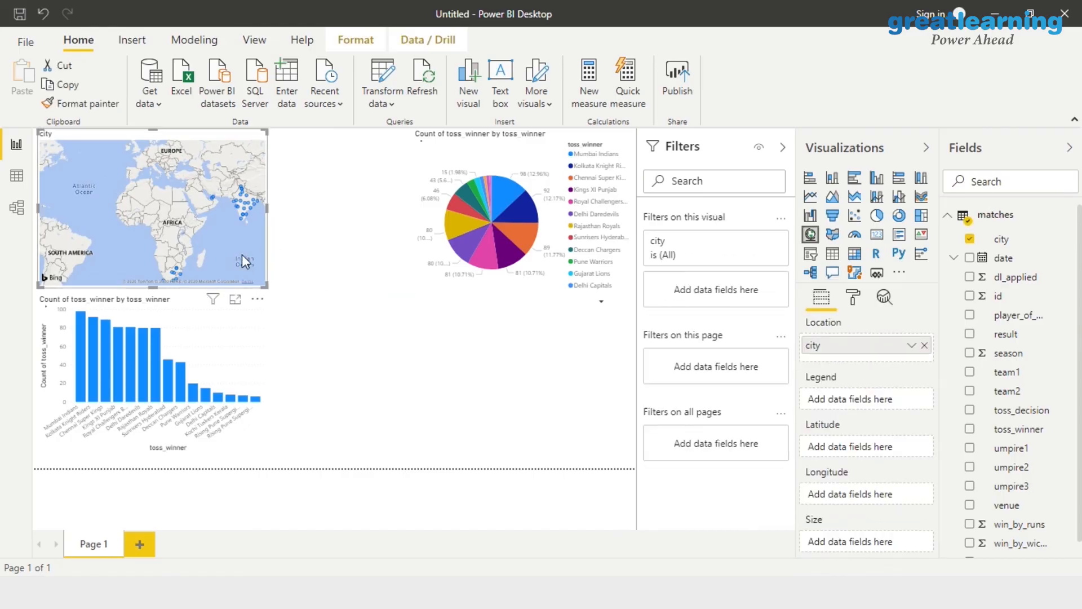
click(257, 299)
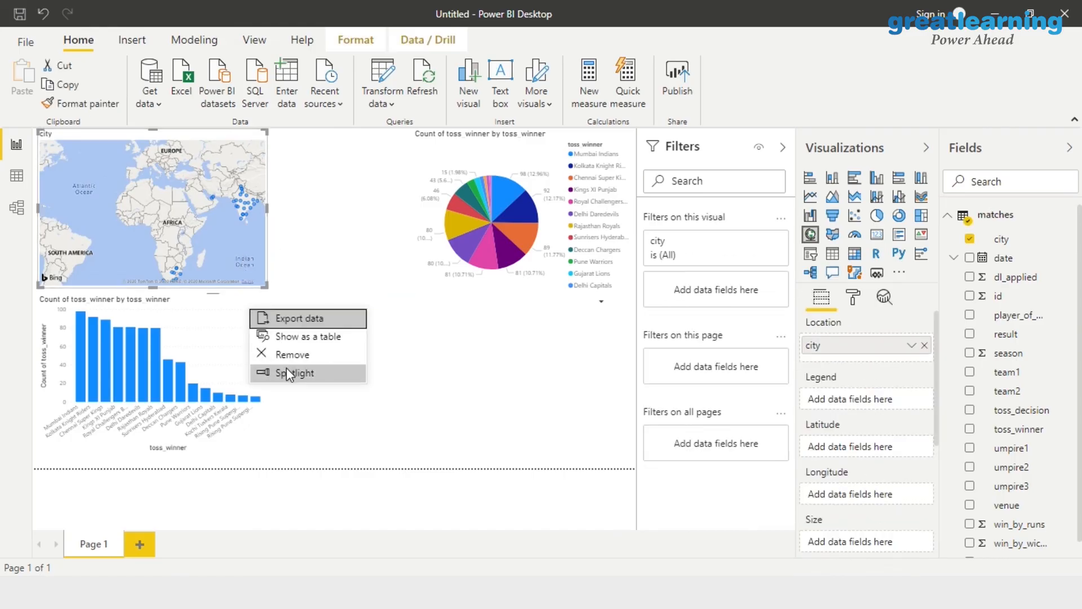
click(291, 354)
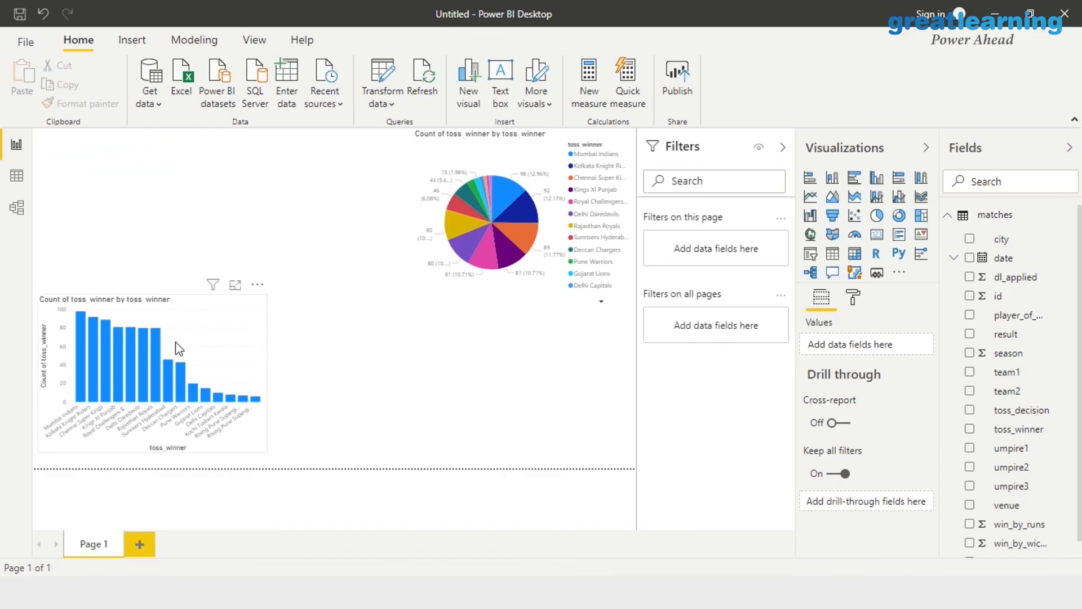
Step: Enlarge the toss_winner column chart and reposition it beside and below the pie chart on the report page
click(179, 348)
drag(266, 294, 412, 184)
drag(256, 256, 252, 259)
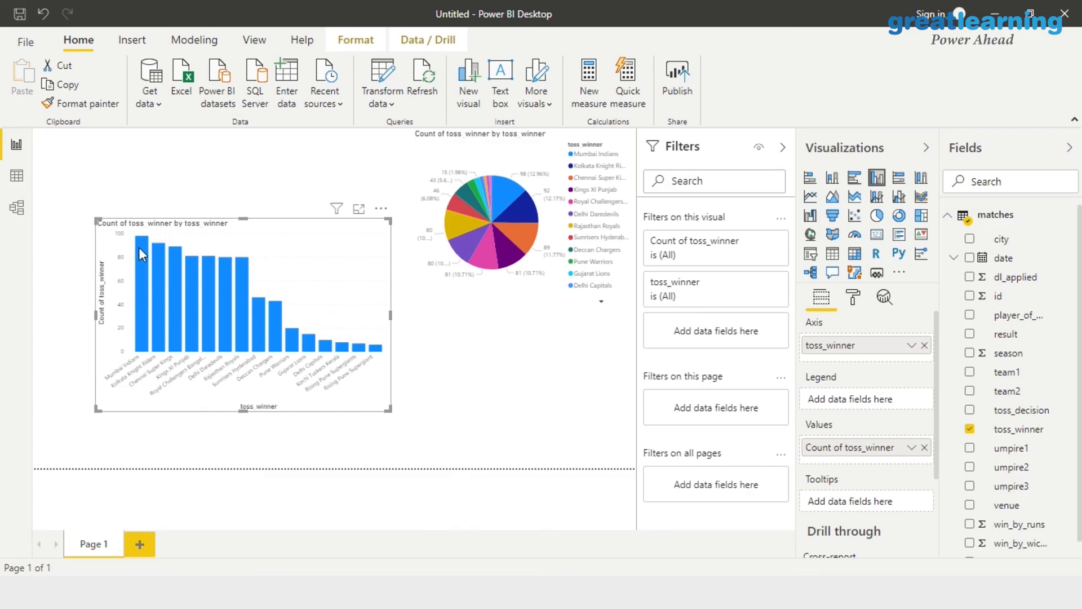
mouse_move(139, 247)
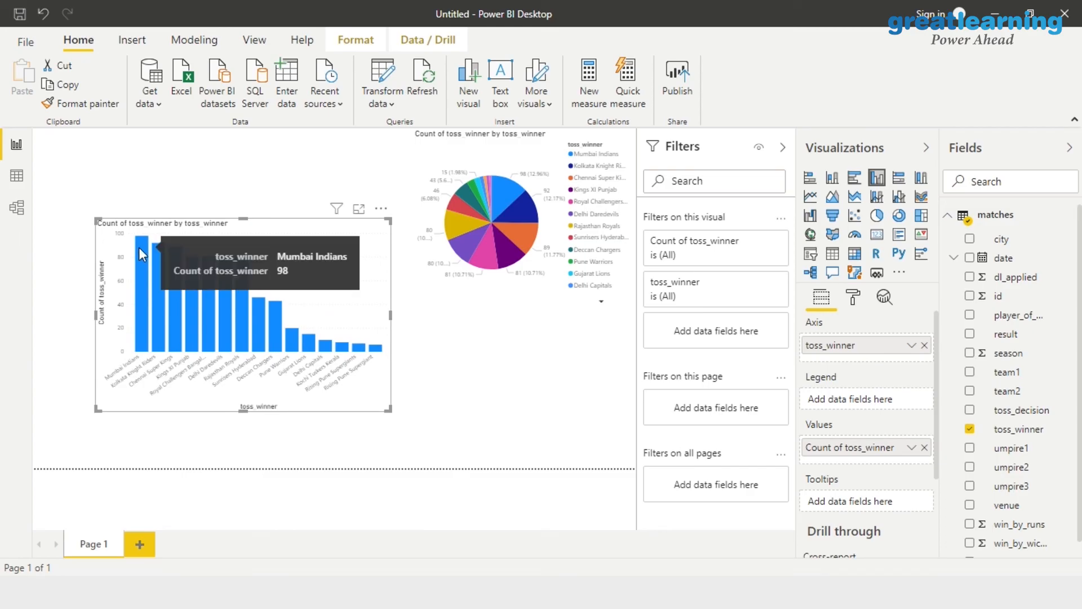
mouse_move(158, 270)
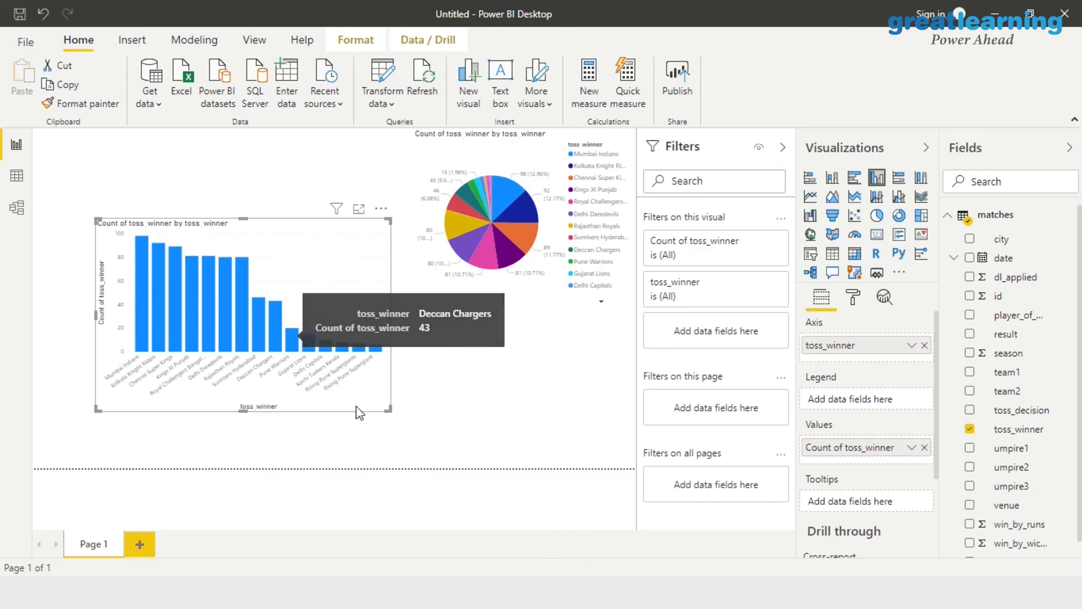
drag(385, 406, 449, 442)
drag(345, 336, 324, 345)
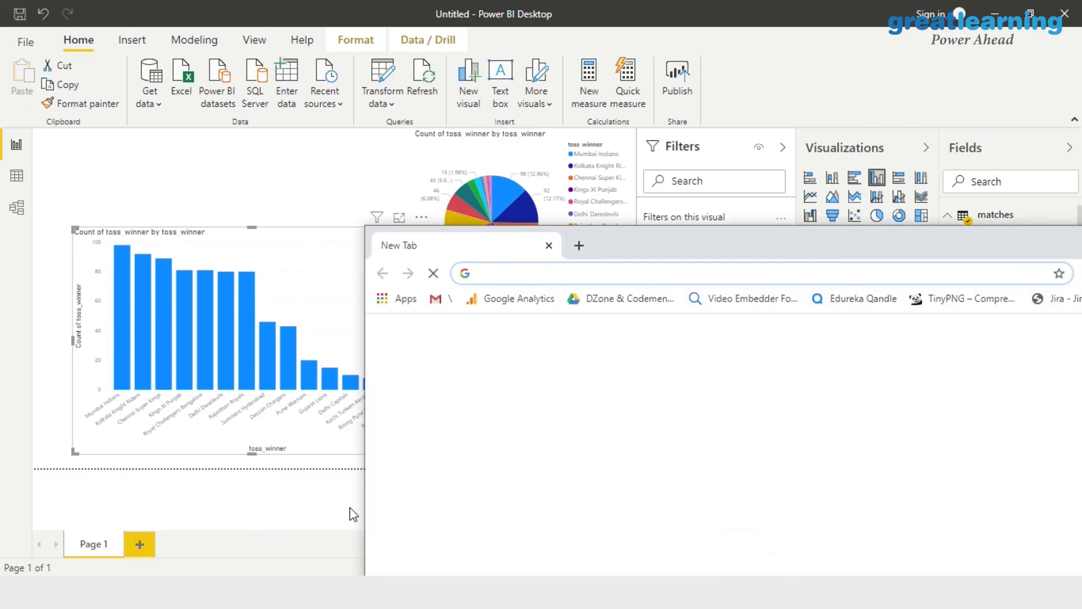
Step: Maximize the new Chrome window and search Google Images for "ipl"
drag(752, 256, 575, 219)
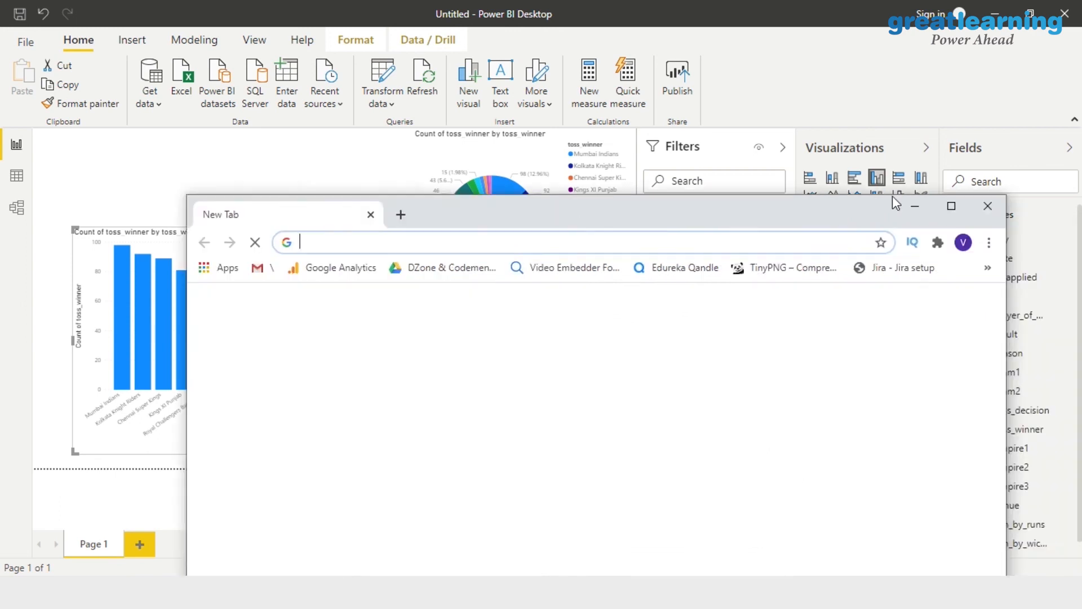
click(950, 210)
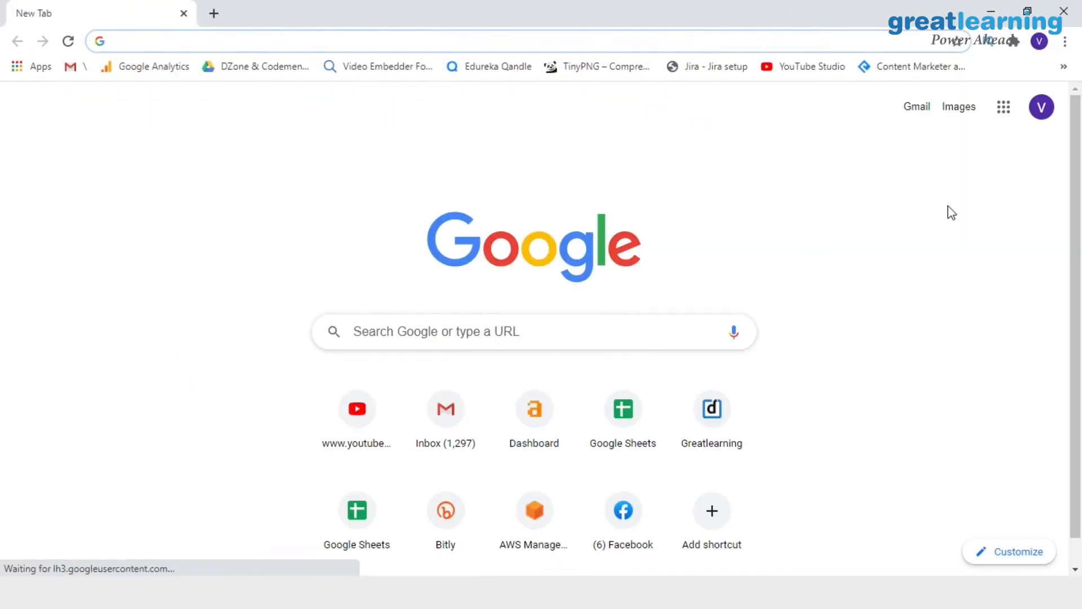
text(ipl)
key(Return)
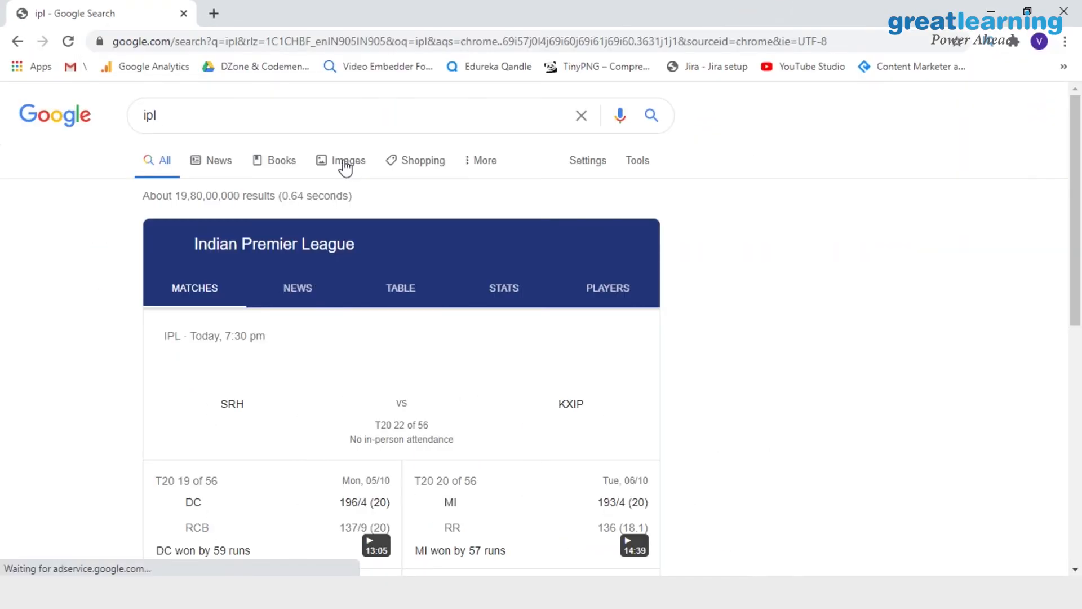
click(345, 164)
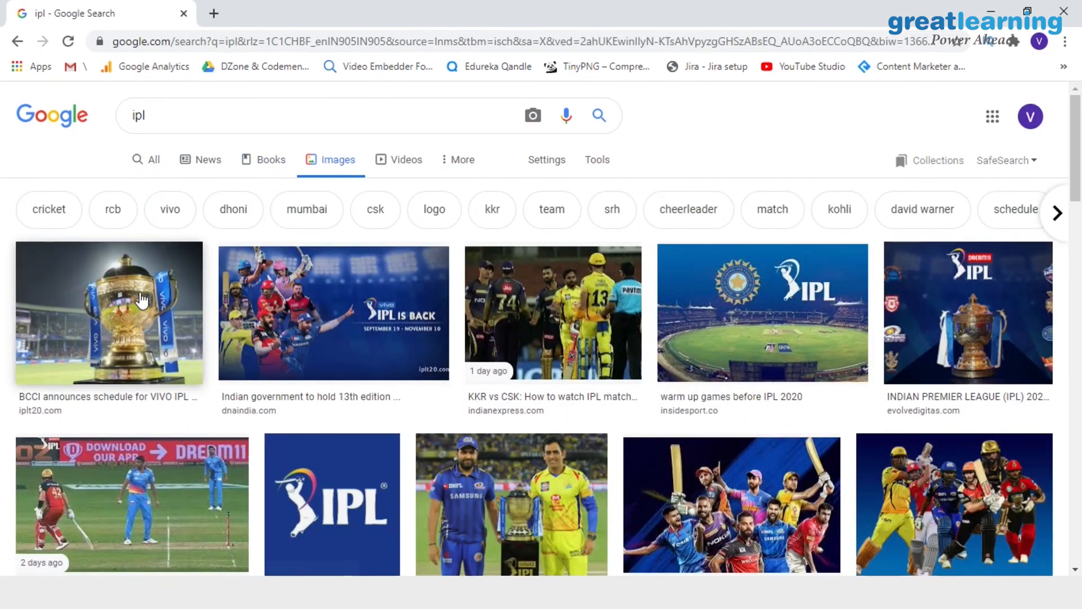
Step: Open the IPL trophy image from iplt20.com and save it as a JPEG named ipl in the CP folder of Downloads
click(142, 300)
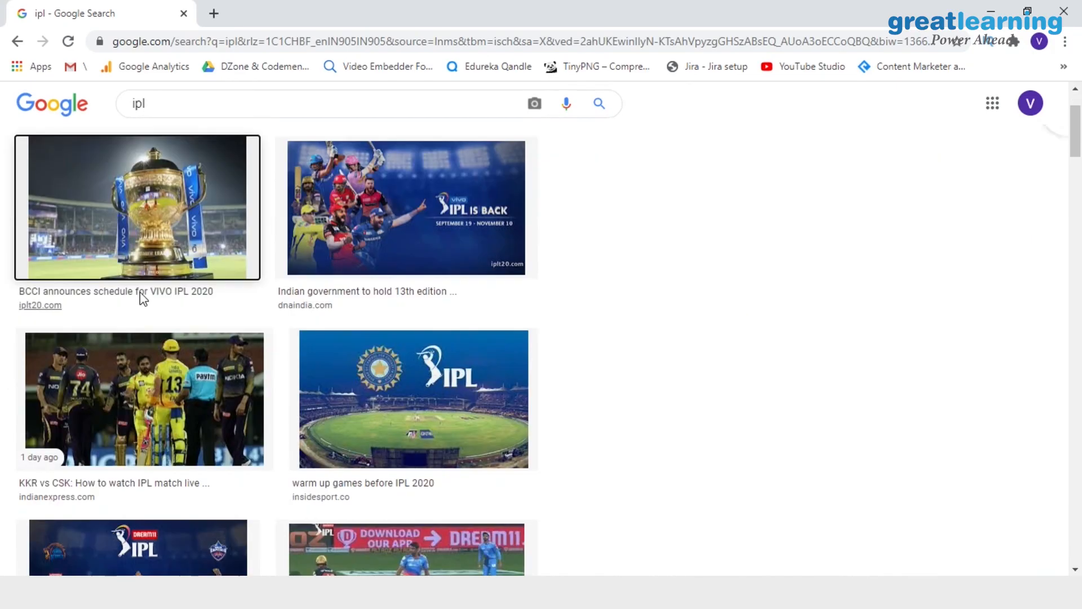
right_click(689, 229)
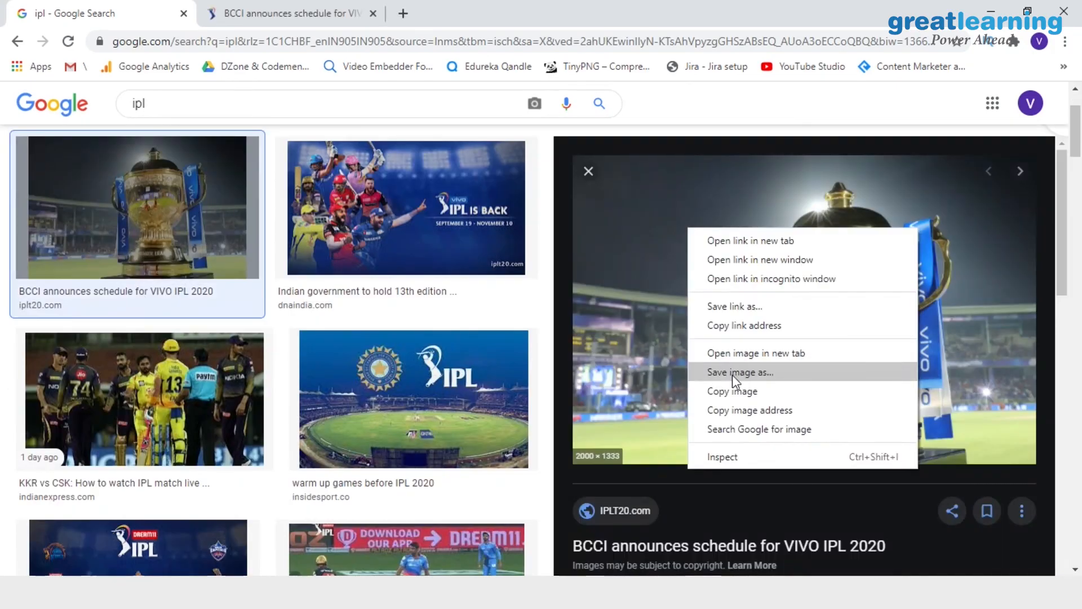
click(732, 373)
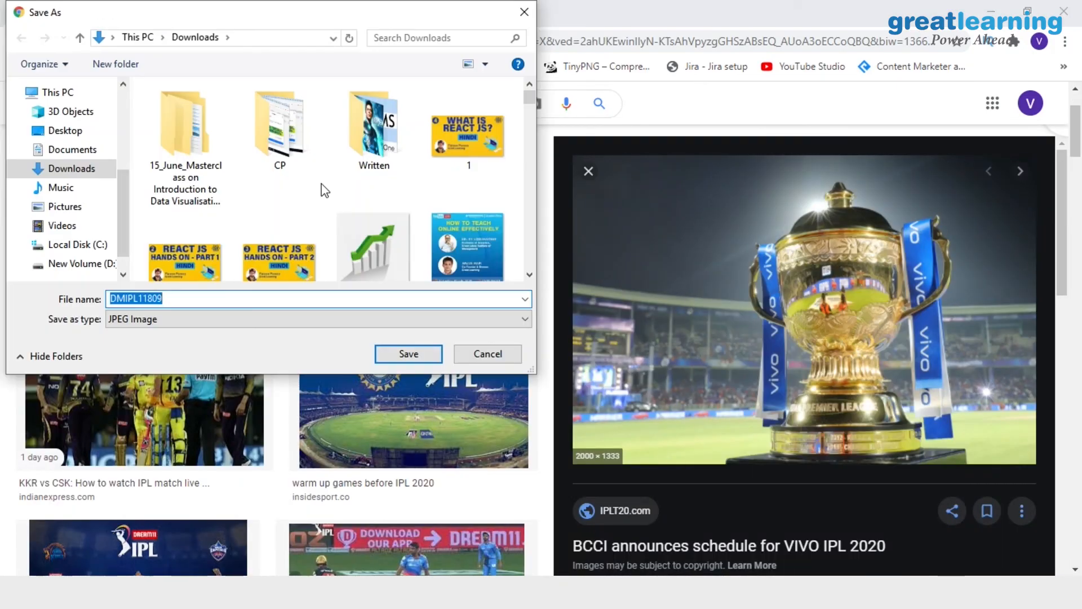
double_click(280, 141)
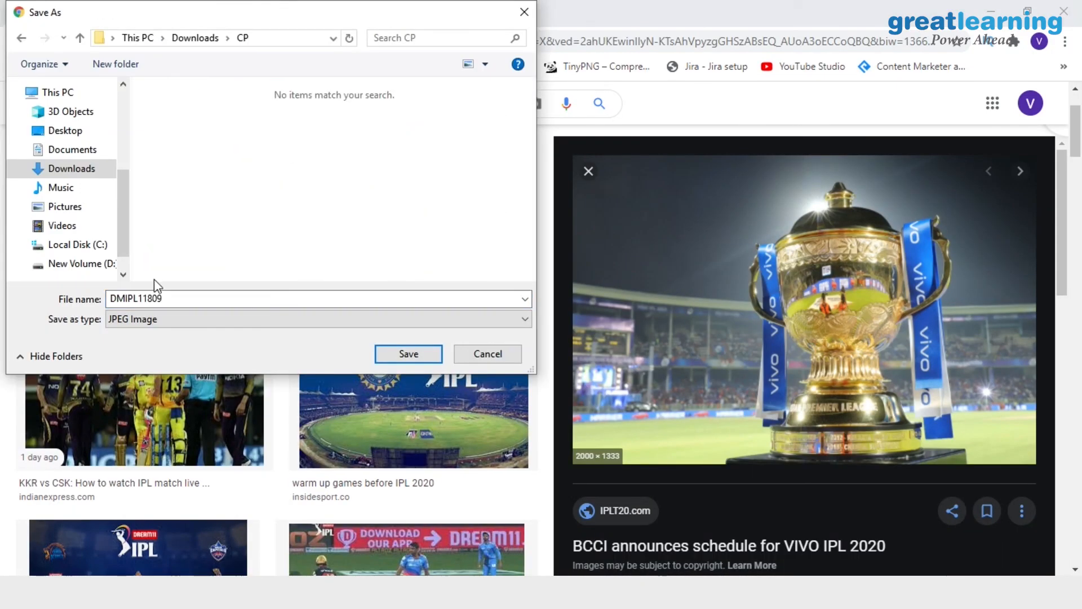
double_click(138, 298)
text(ipl)
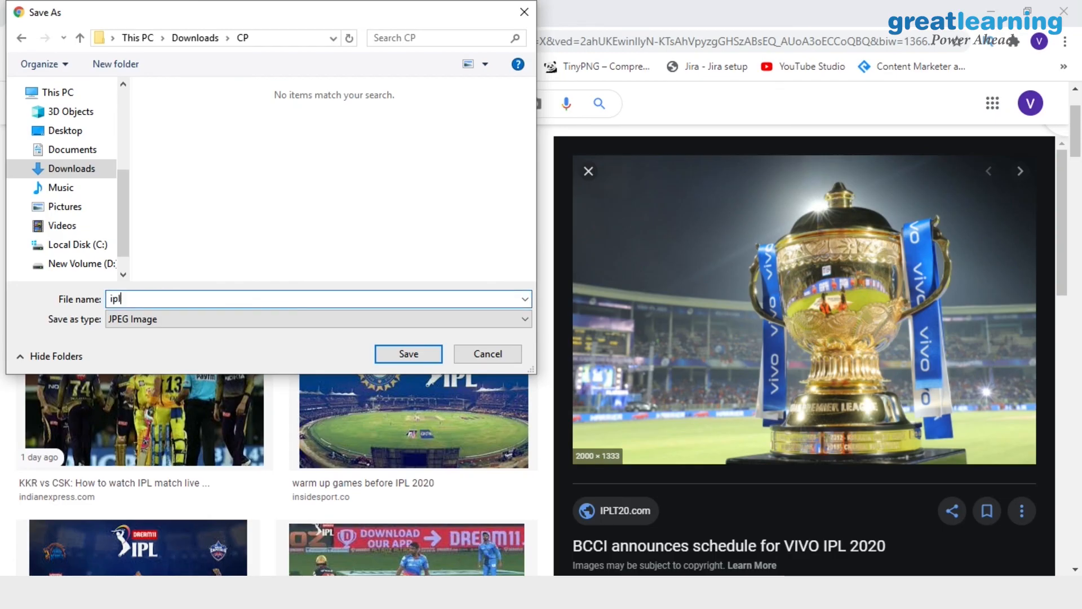
key(Return)
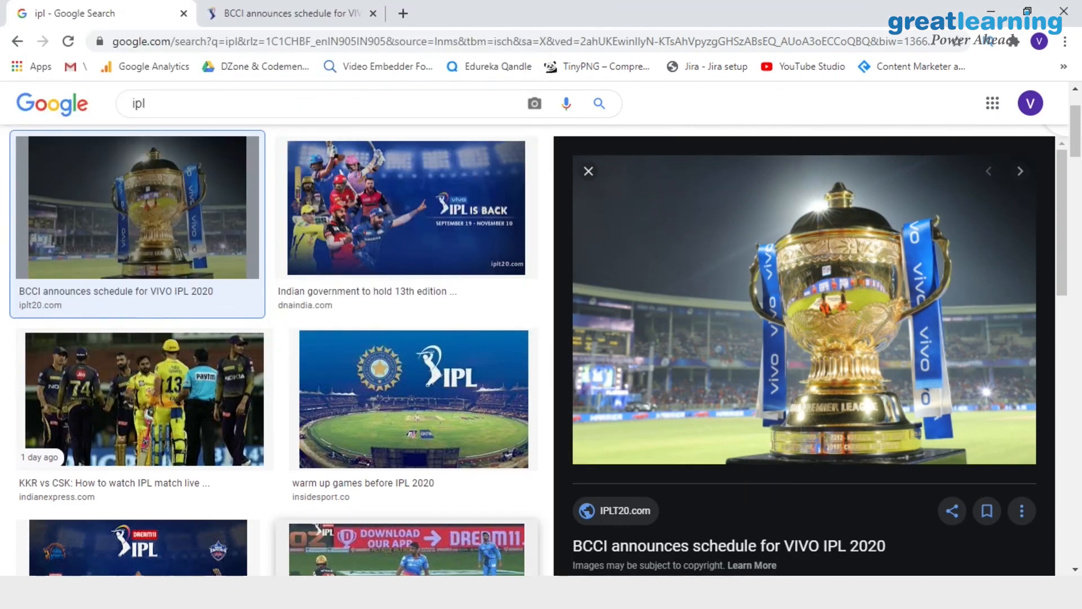
Step: Switch back to Power BI Desktop and open the plot area formatting options of the toss_winner column chart
click(586, 593)
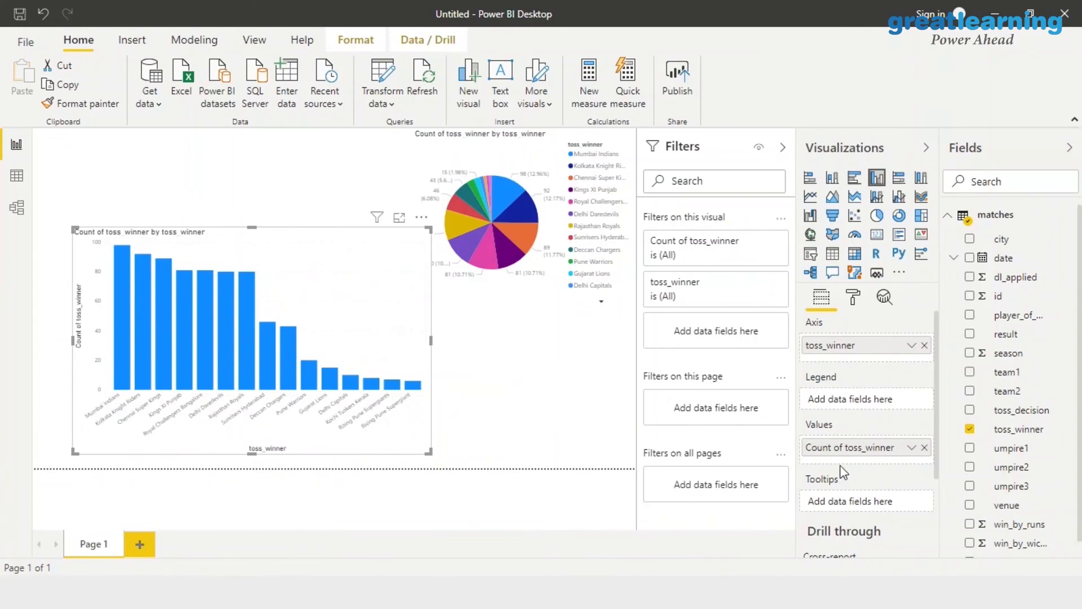
drag(938, 416, 936, 463)
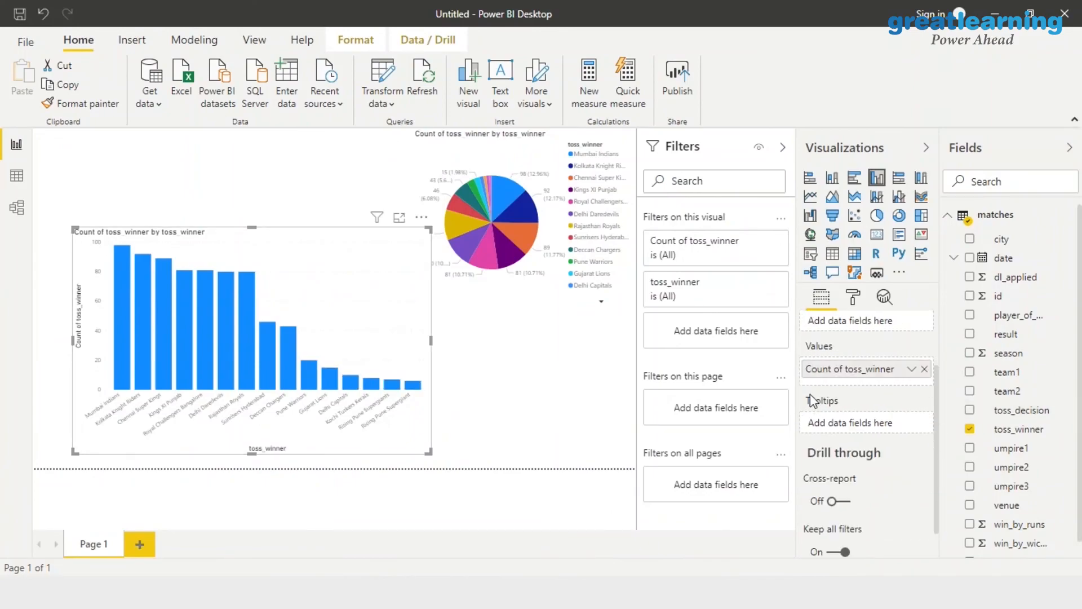
drag(937, 440, 942, 467)
click(853, 297)
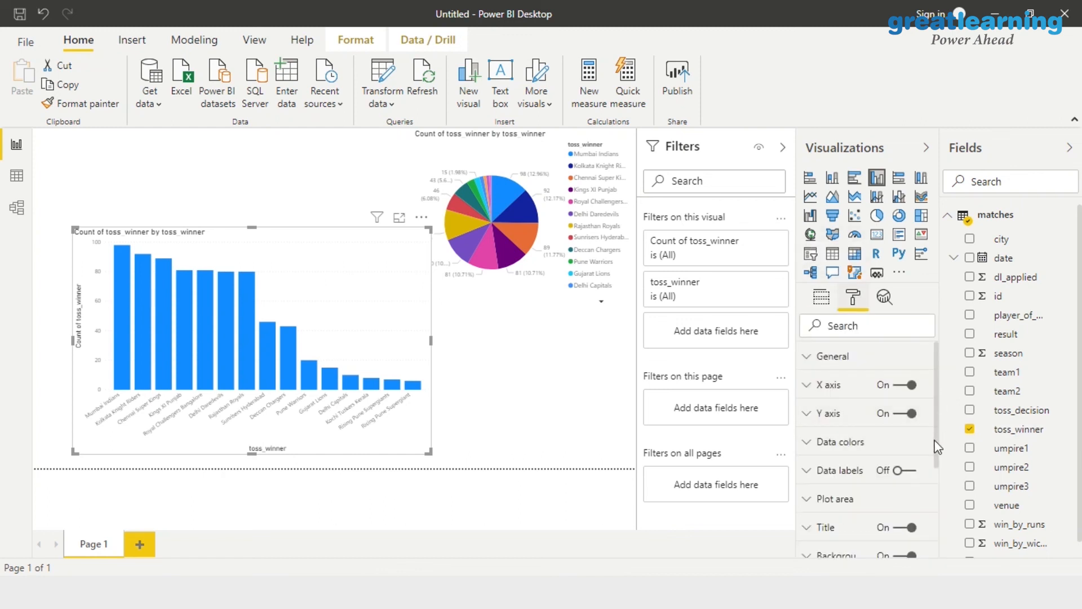
scroll(877, 468, down, 1)
click(810, 465)
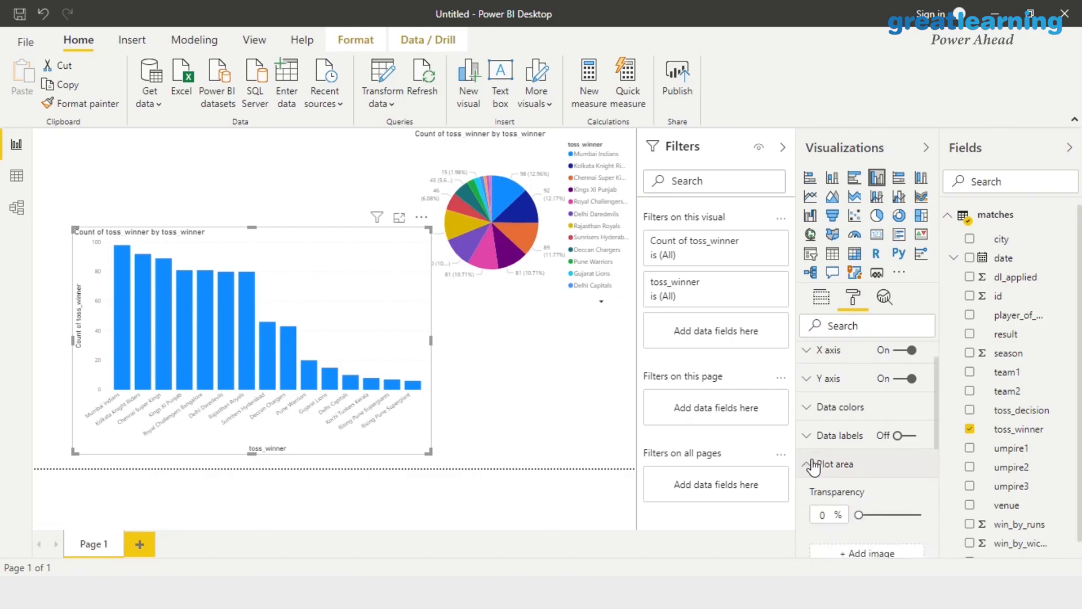
Step: Add the ipl image from the CP folder as the column chart's plot area background
click(872, 557)
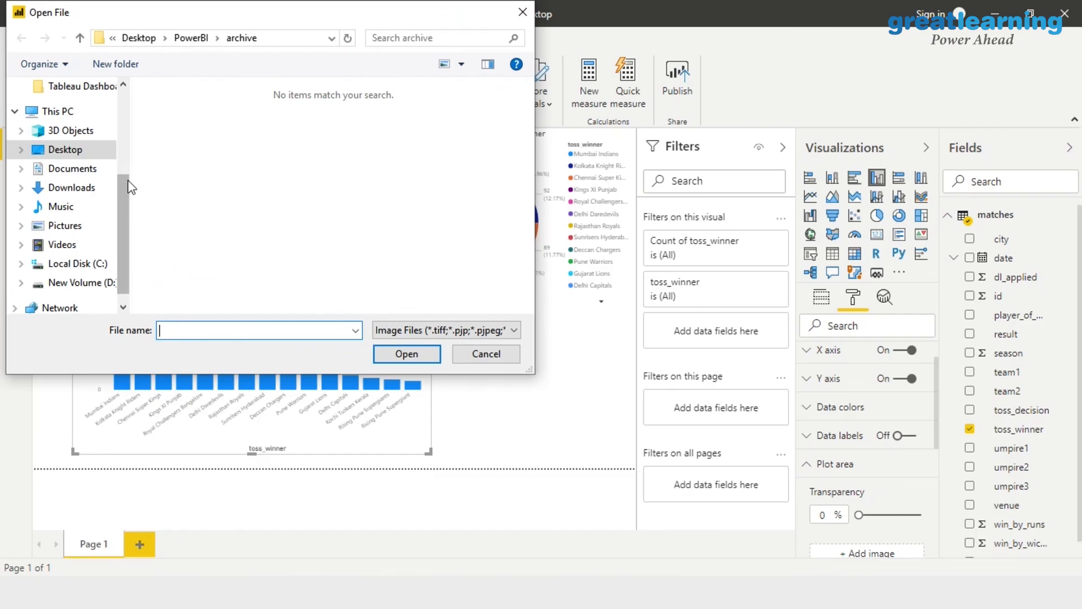
drag(125, 195, 118, 70)
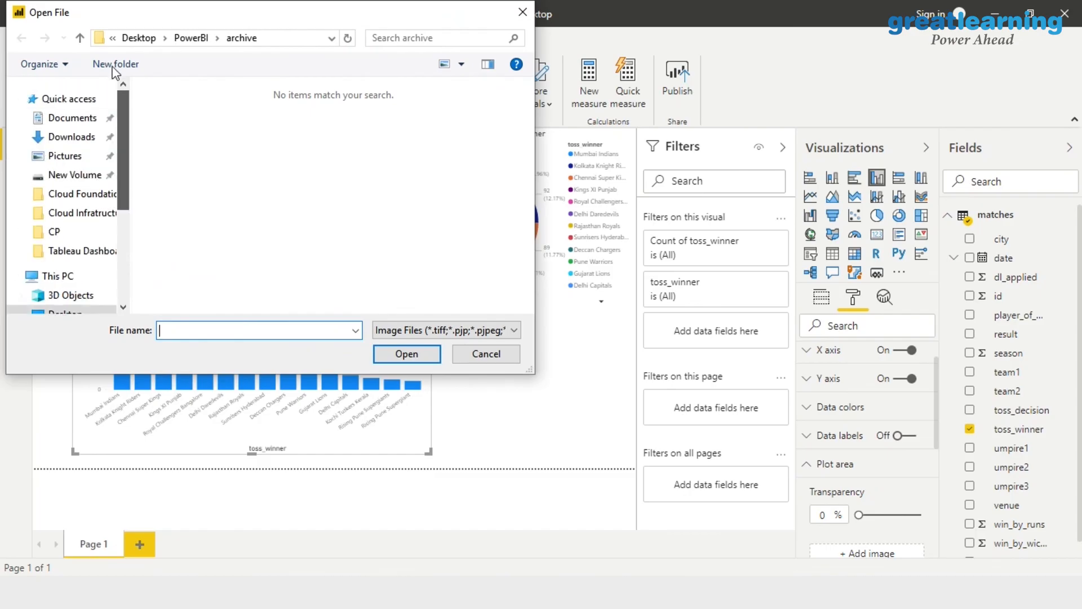
click(48, 232)
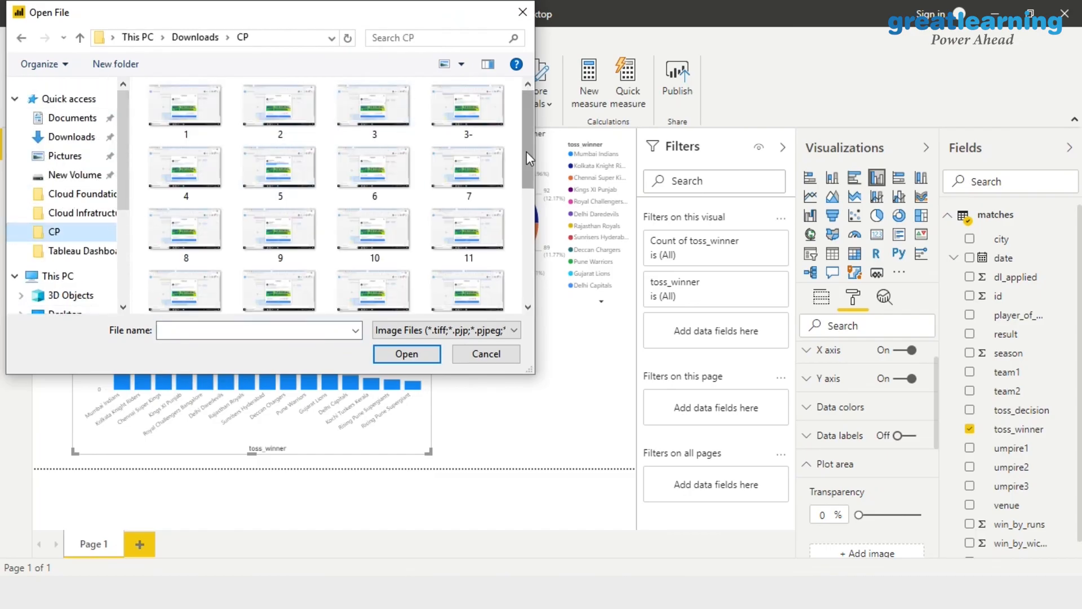
drag(526, 151, 526, 290)
click(360, 274)
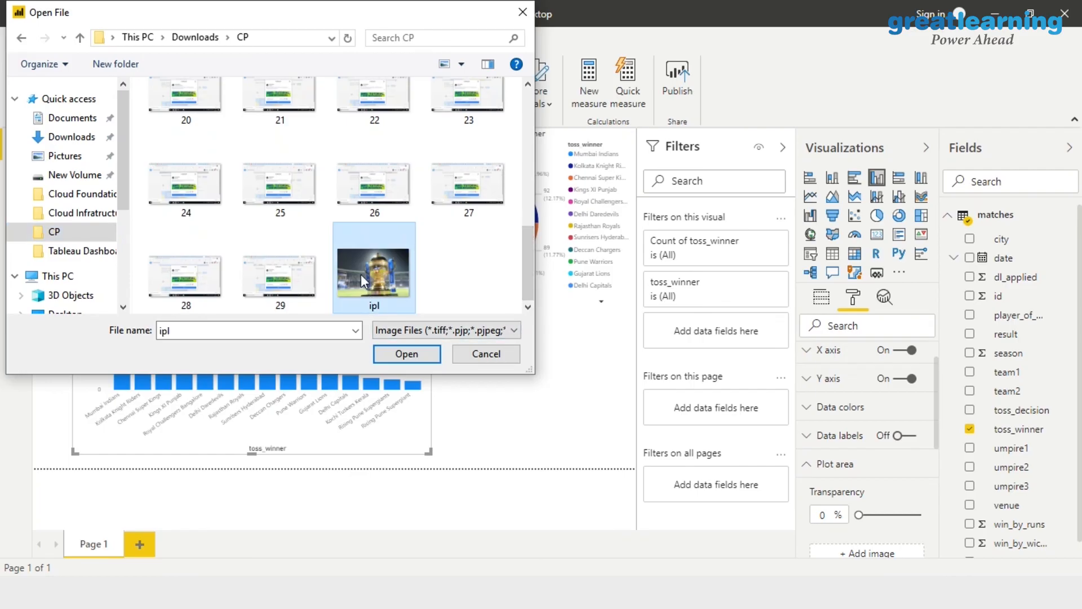
click(396, 354)
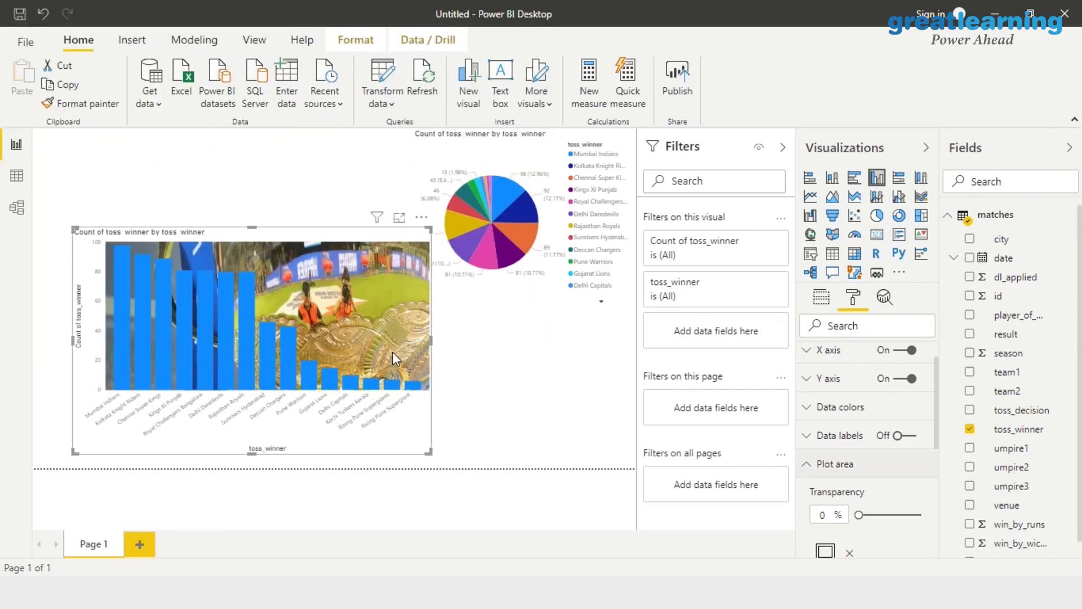
Step: Move the column chart slightly up and to the left, and set its plot area transparency to 43%
drag(269, 269, 252, 245)
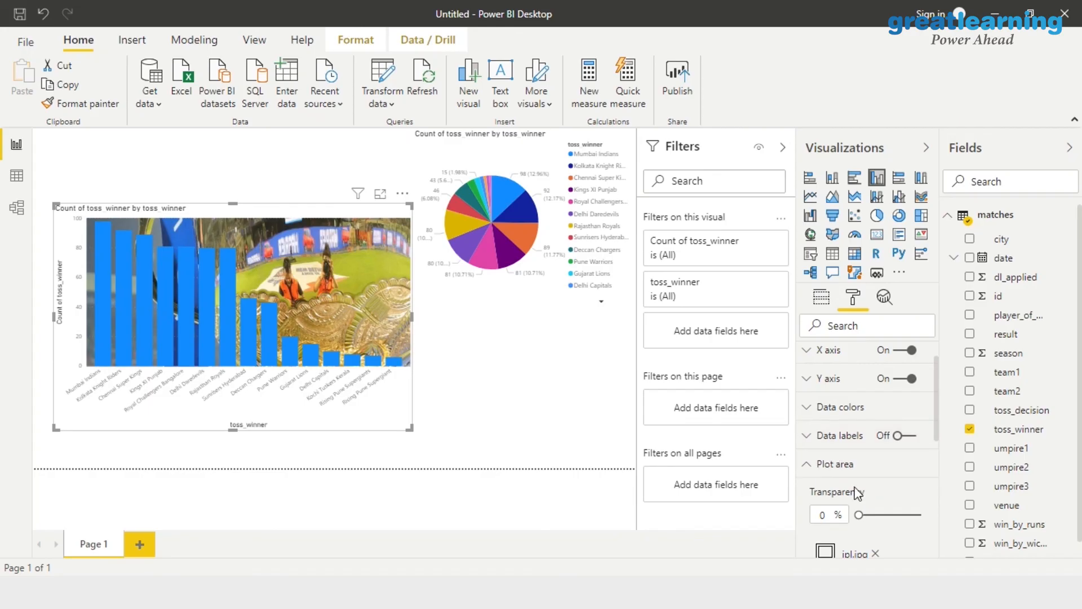
drag(858, 510, 885, 515)
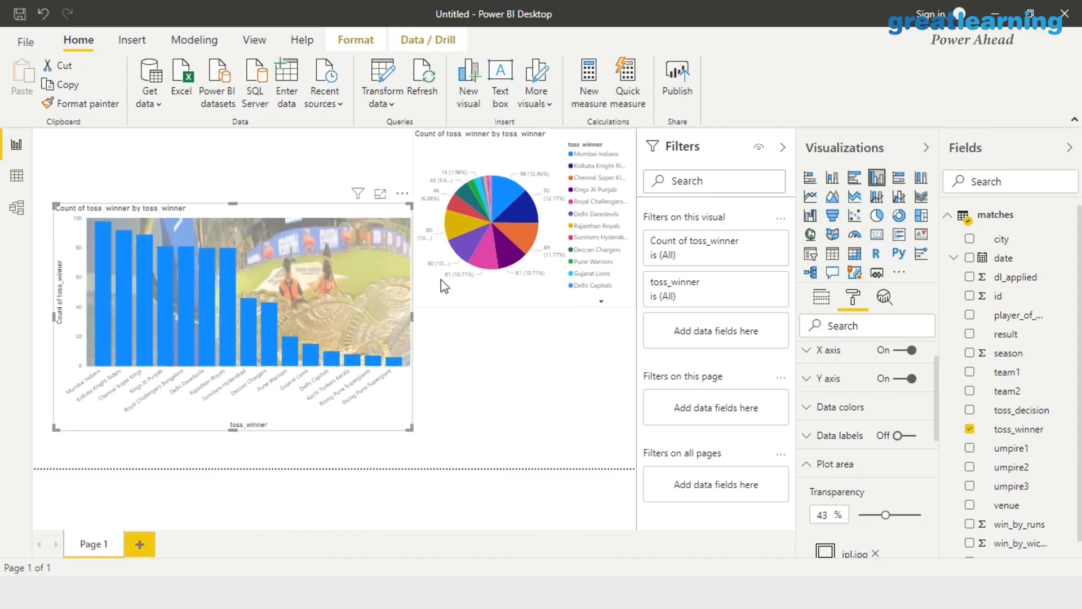
click(492, 304)
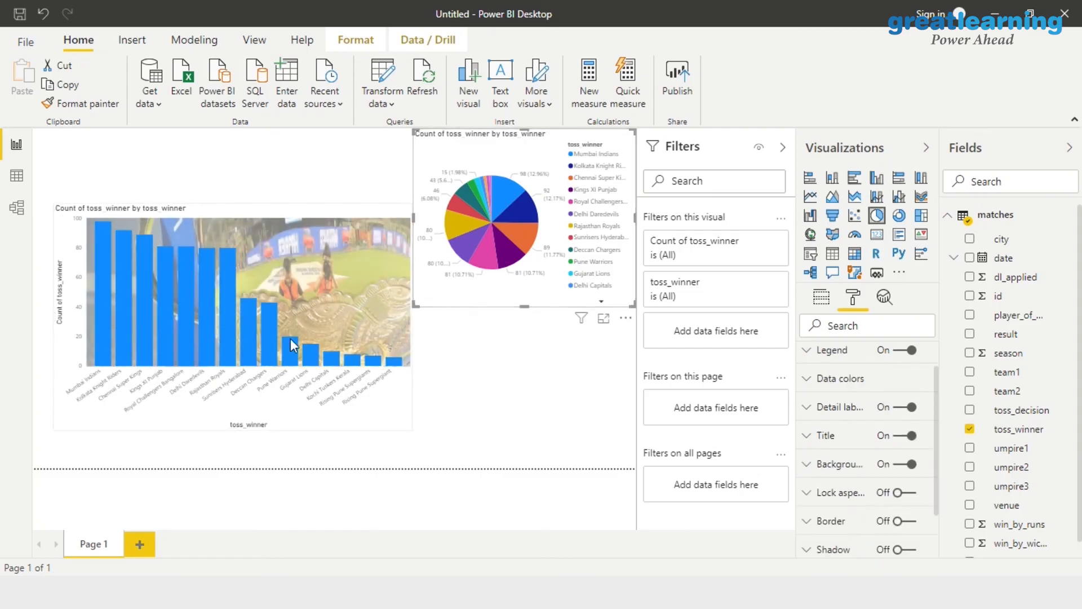
mouse_move(293, 343)
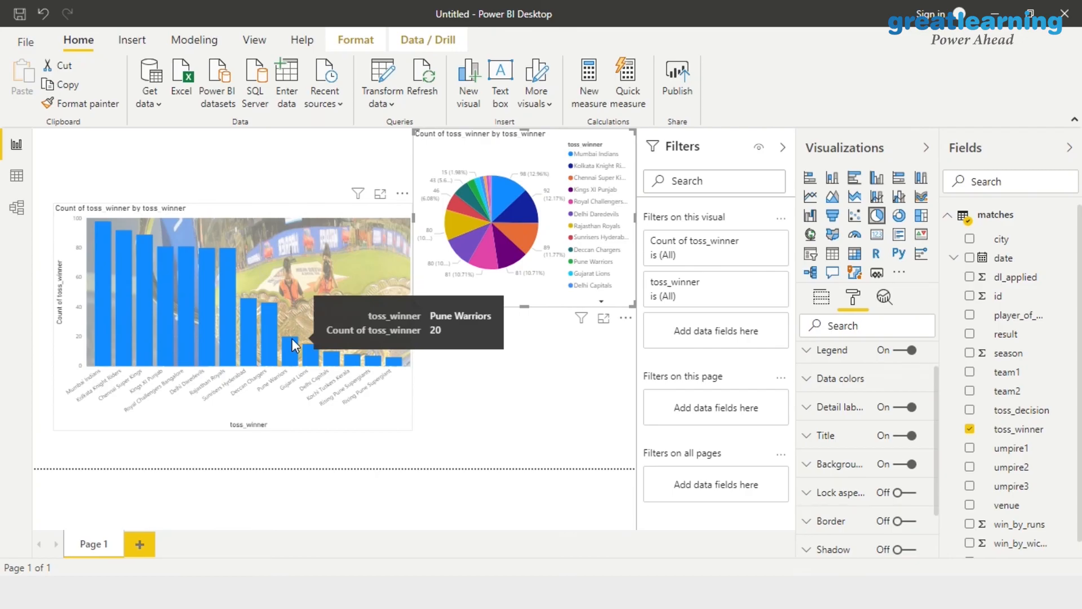
Step: Open the recent report IPIA.pbix in Power BI Desktop
click(19, 44)
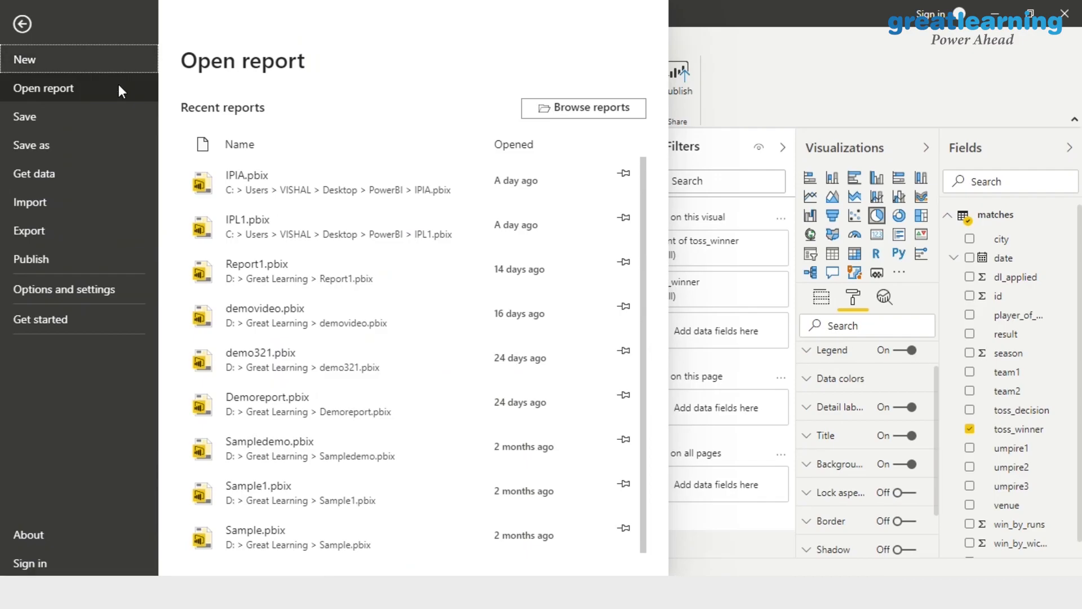
click(261, 177)
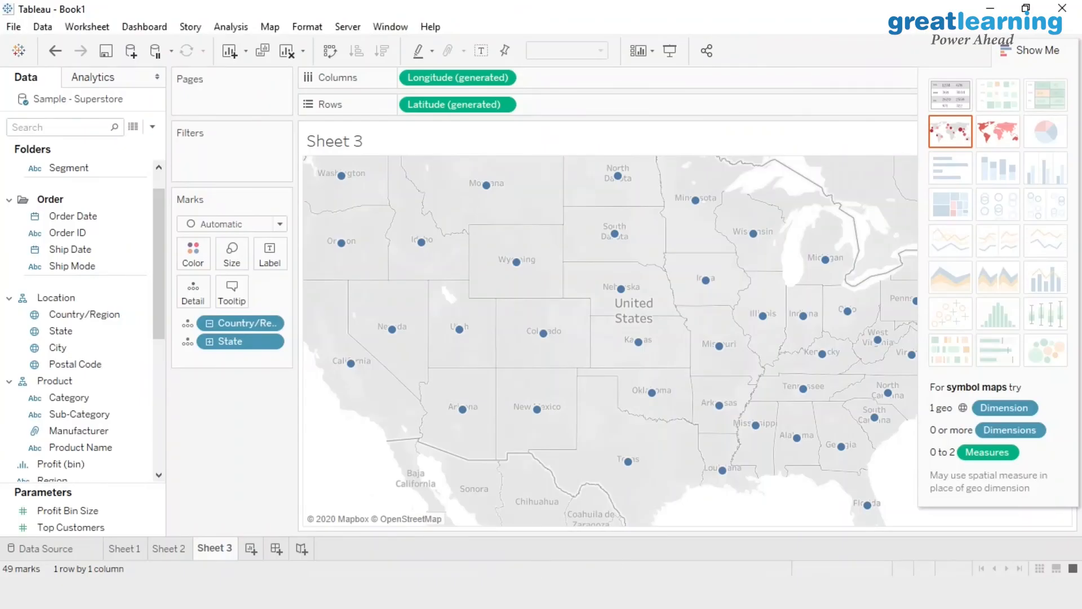
Step: Switch to the Tableau workbook Book1 and create a new dashboard
mouse_move(617, 592)
click(780, 527)
click(276, 550)
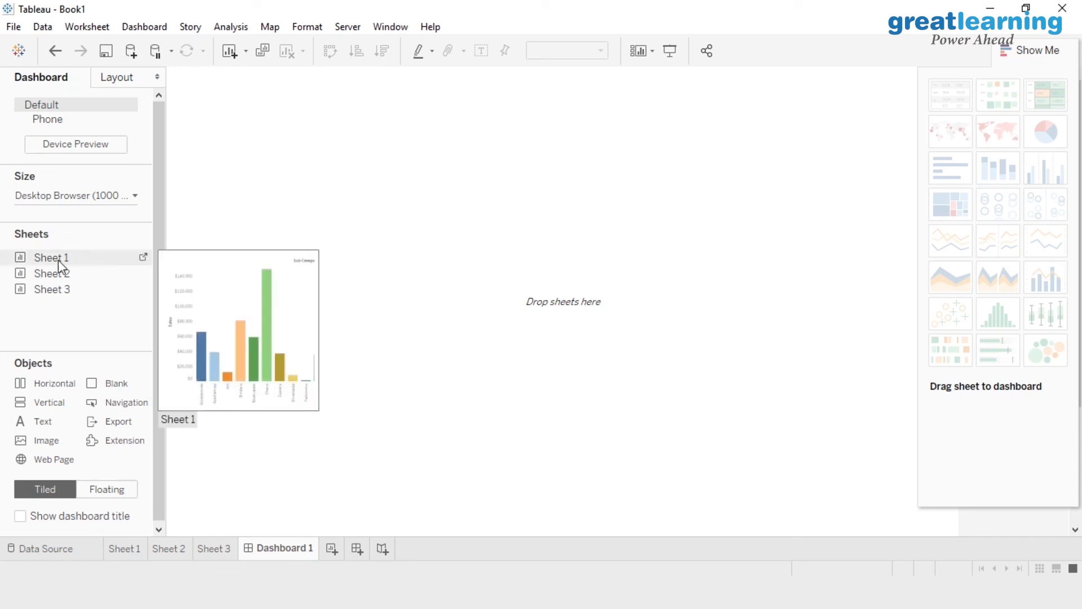
Step: Add a second blank dashboard to the workbook and show its dashboard options with the available sheets and objects
mouse_move(56, 276)
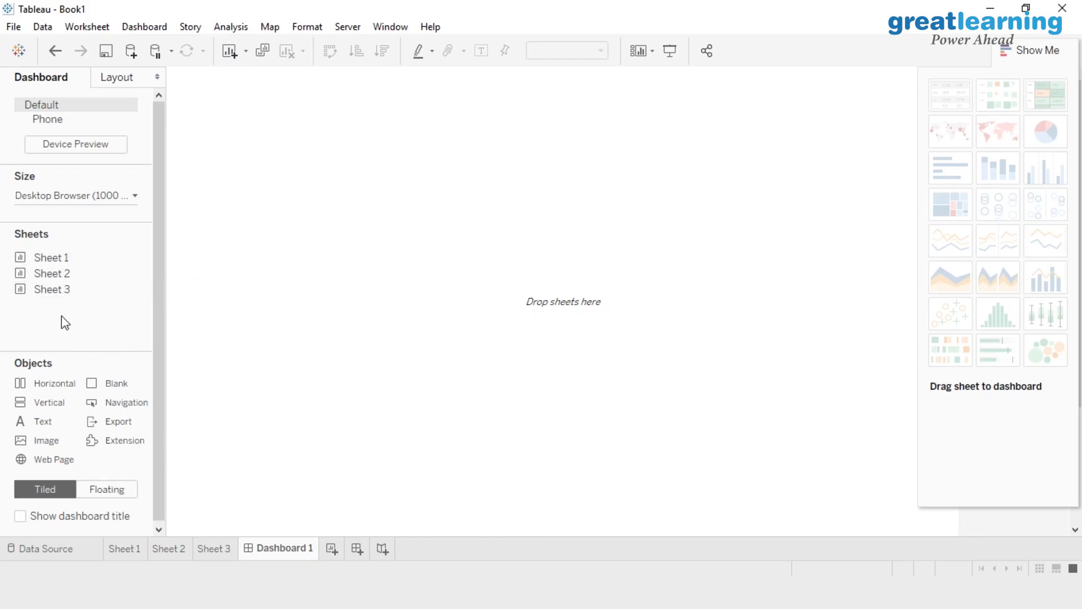
click(142, 85)
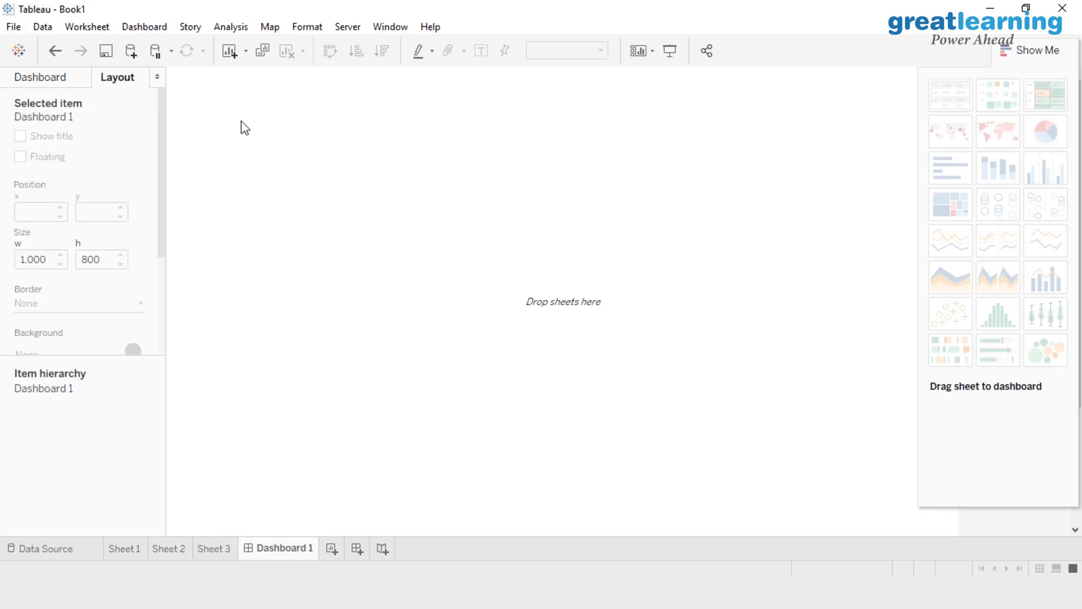
click(157, 76)
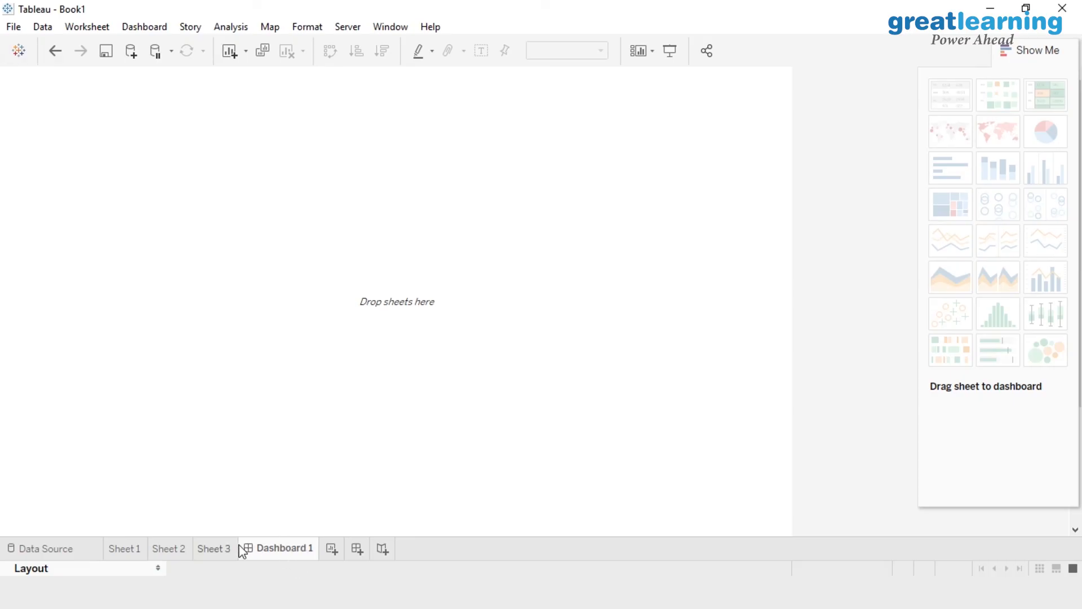
click(361, 549)
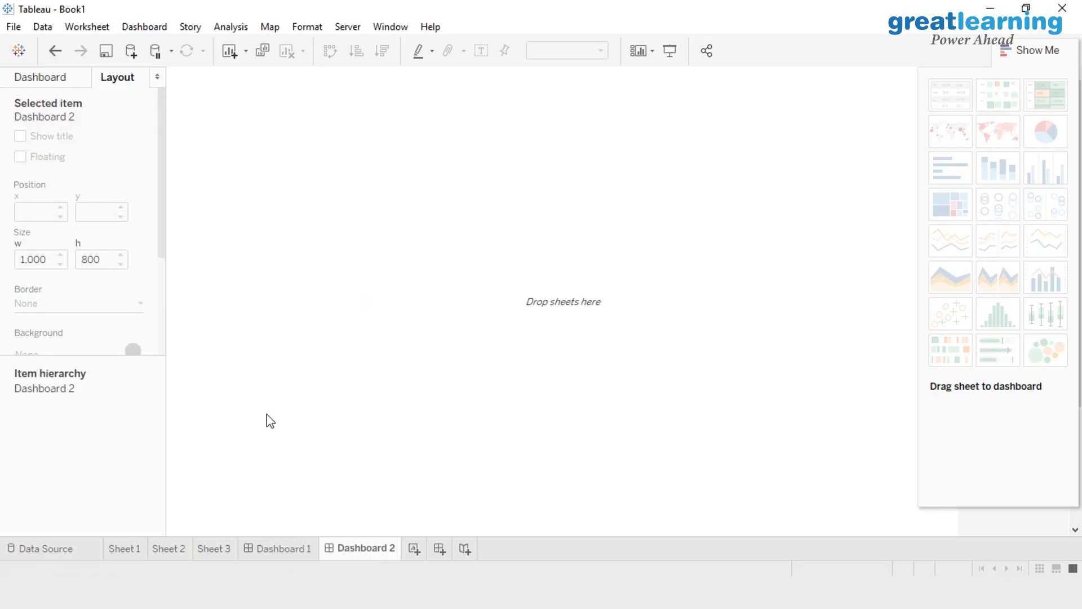
click(55, 78)
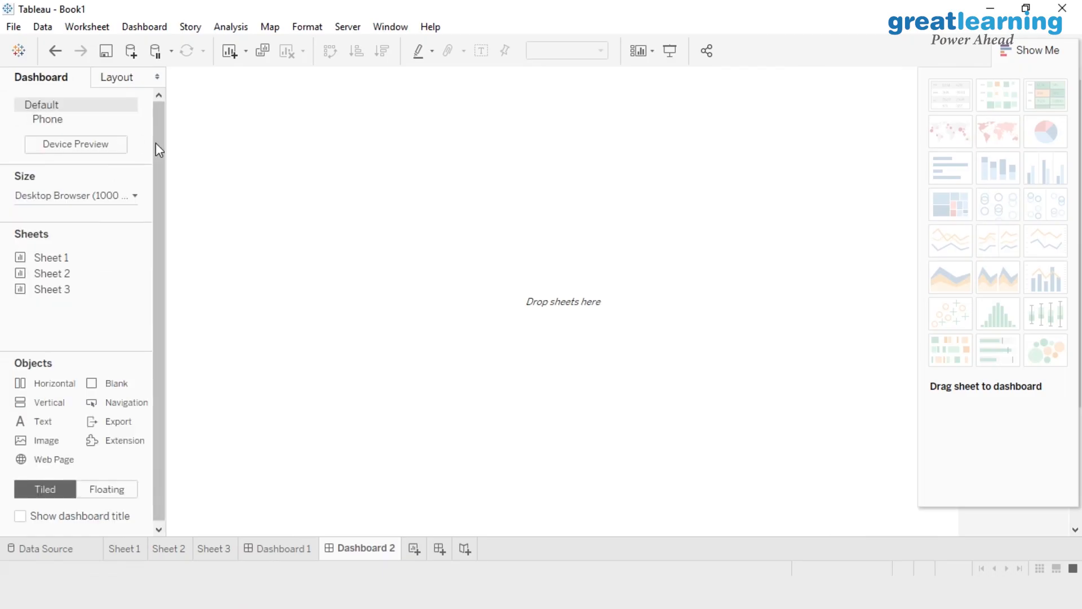
Step: Examine the dashboard's Phone layout, return to the Default layout and review the dashboard size options
scroll(158, 150, down, 1)
mouse_move(25, 272)
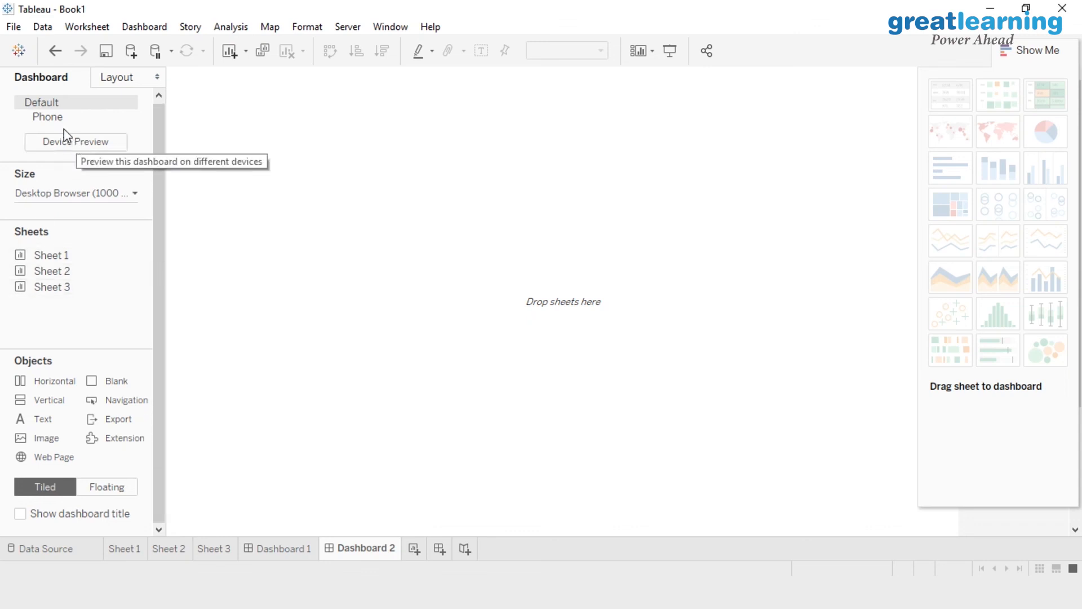
mouse_move(59, 110)
click(128, 115)
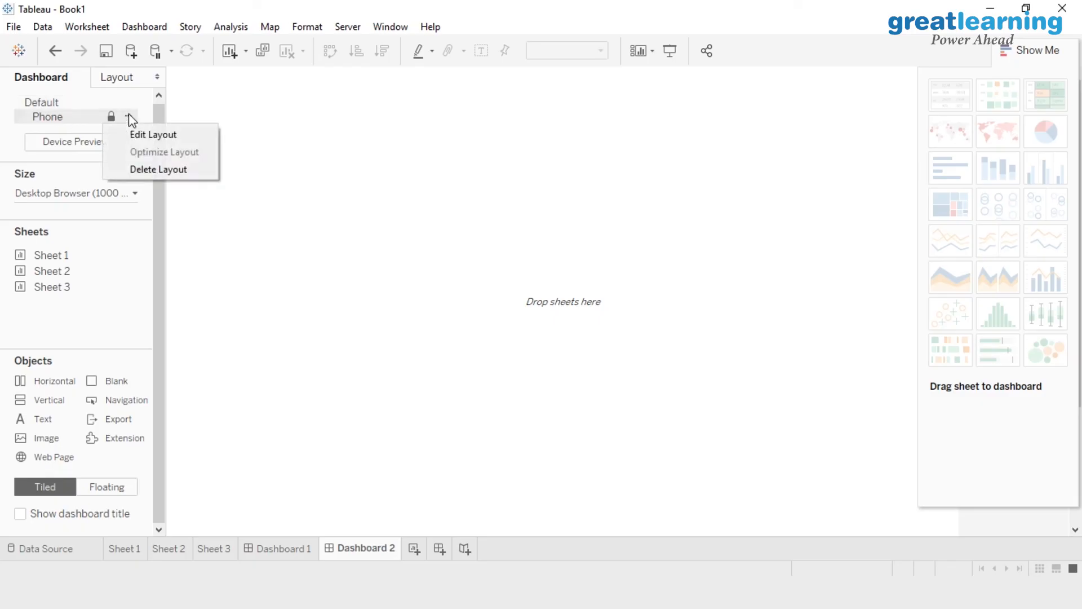
click(72, 117)
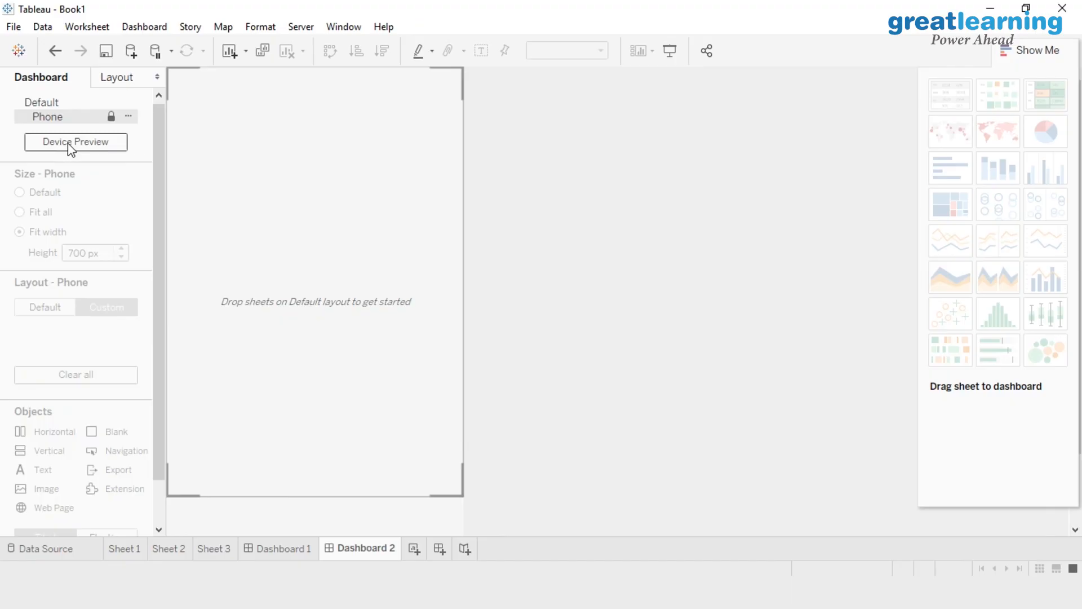
click(50, 103)
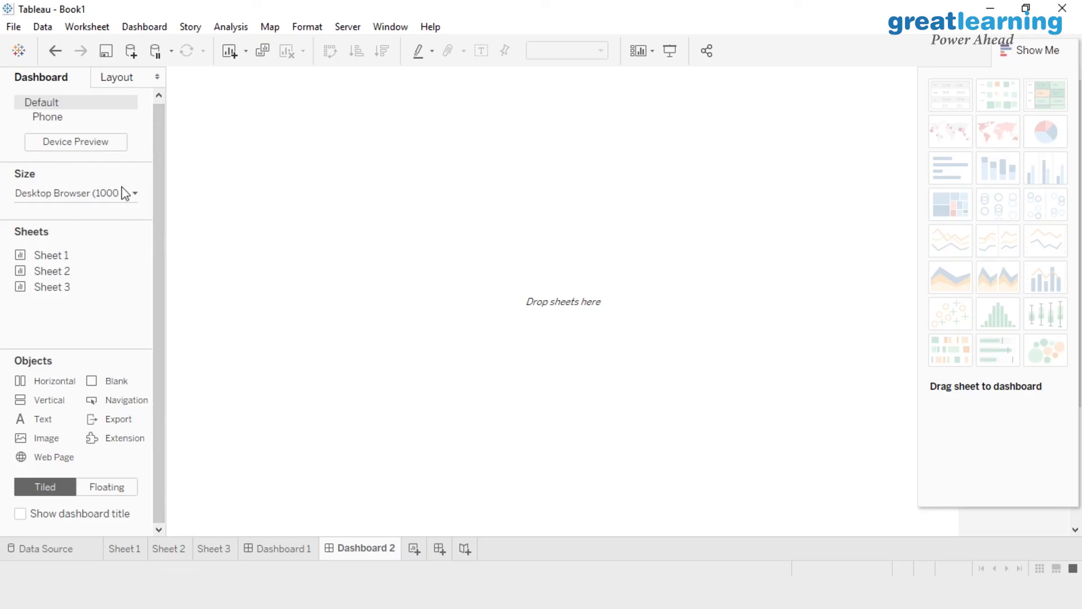
click(135, 194)
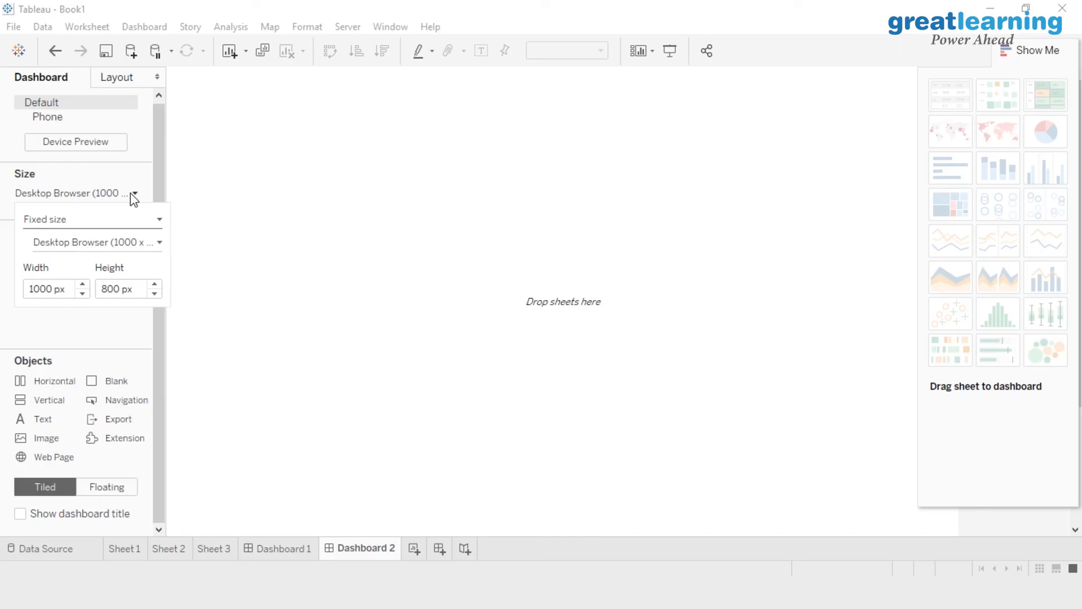
click(316, 197)
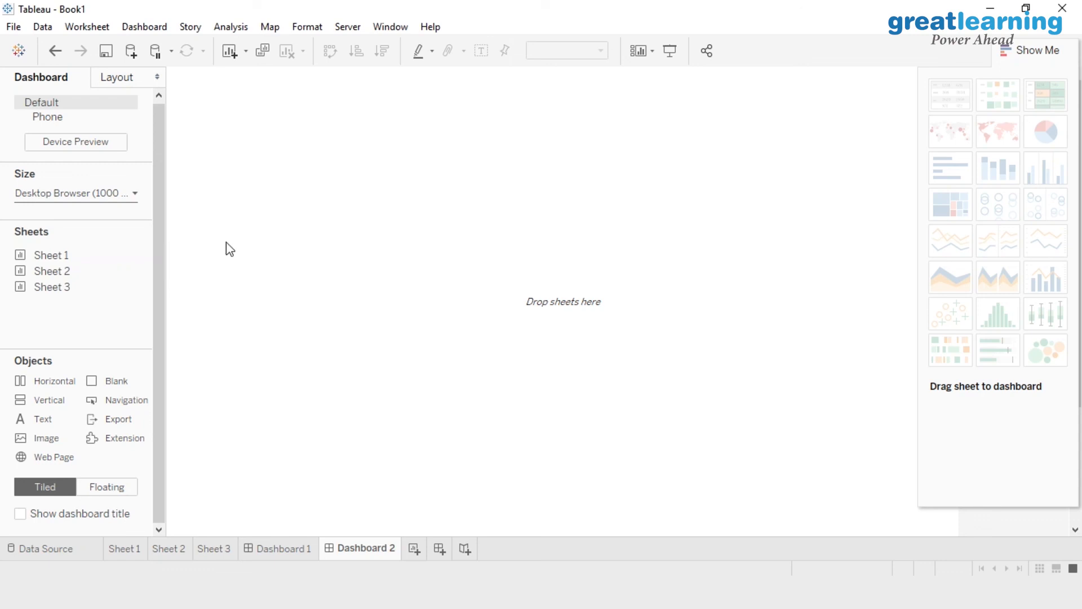
Step: Place Sheet 1 on Dashboard 2 as a tiled view
mouse_move(72, 256)
drag(52, 257, 246, 228)
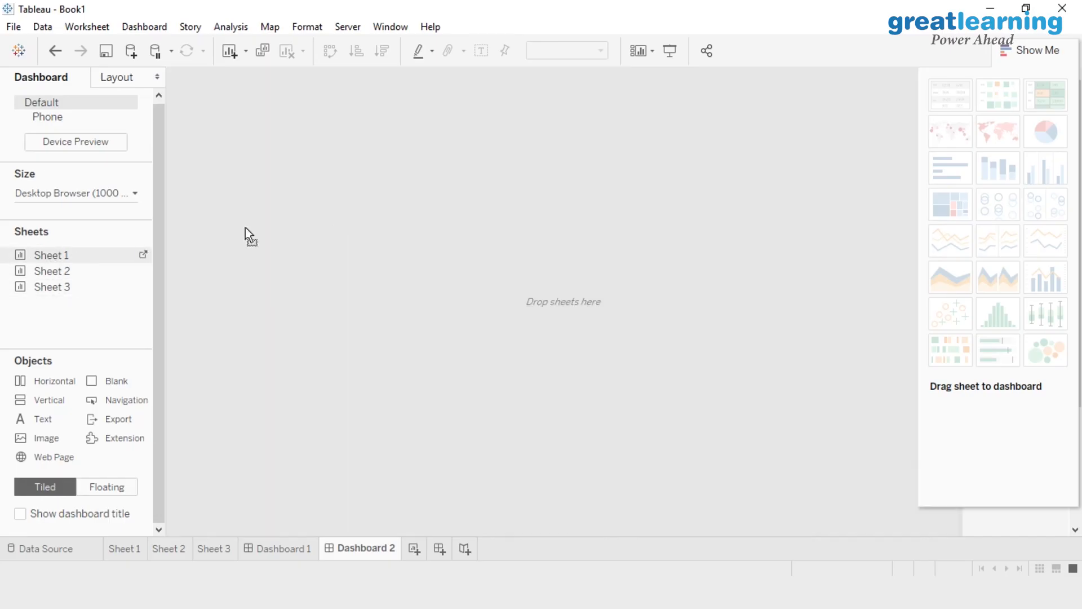
drag(367, 187, 366, 186)
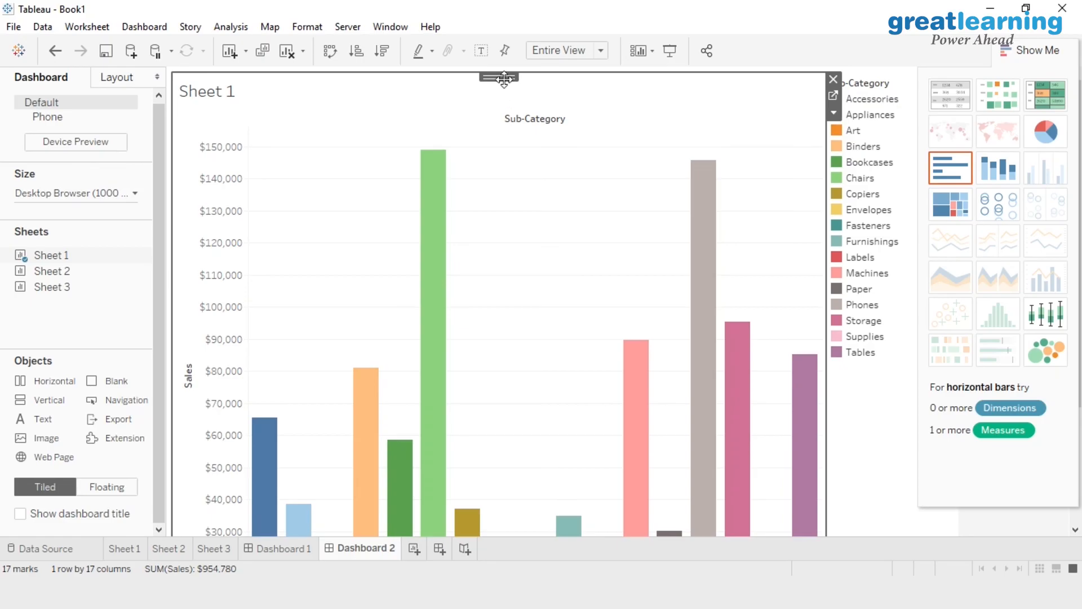
Step: Try to reposition the tiled Sheet 1 chart, and remove it from Dashboard 2
drag(498, 76, 513, 142)
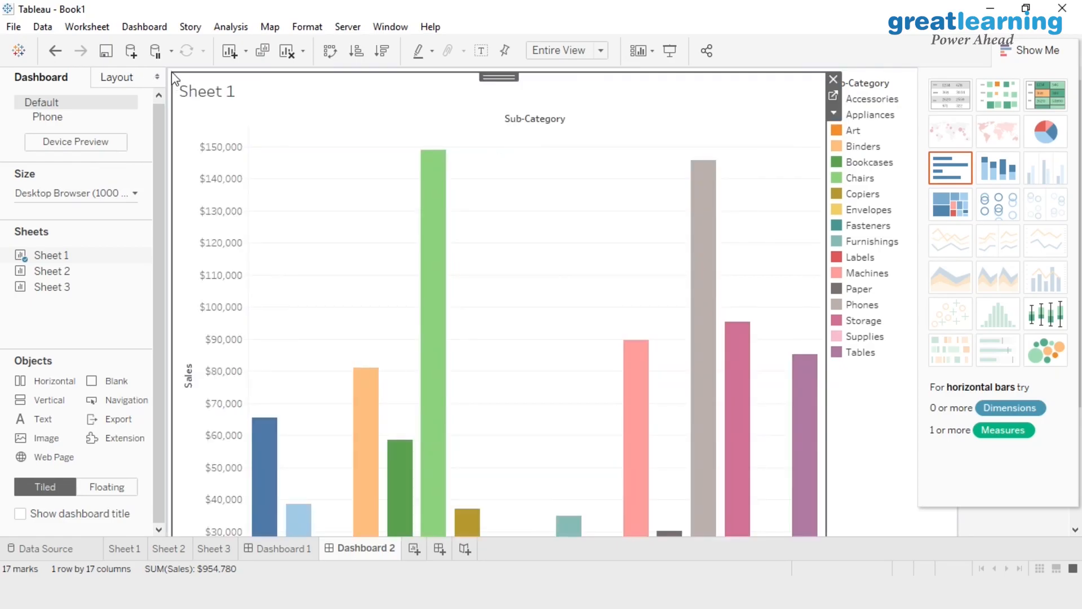
click(686, 71)
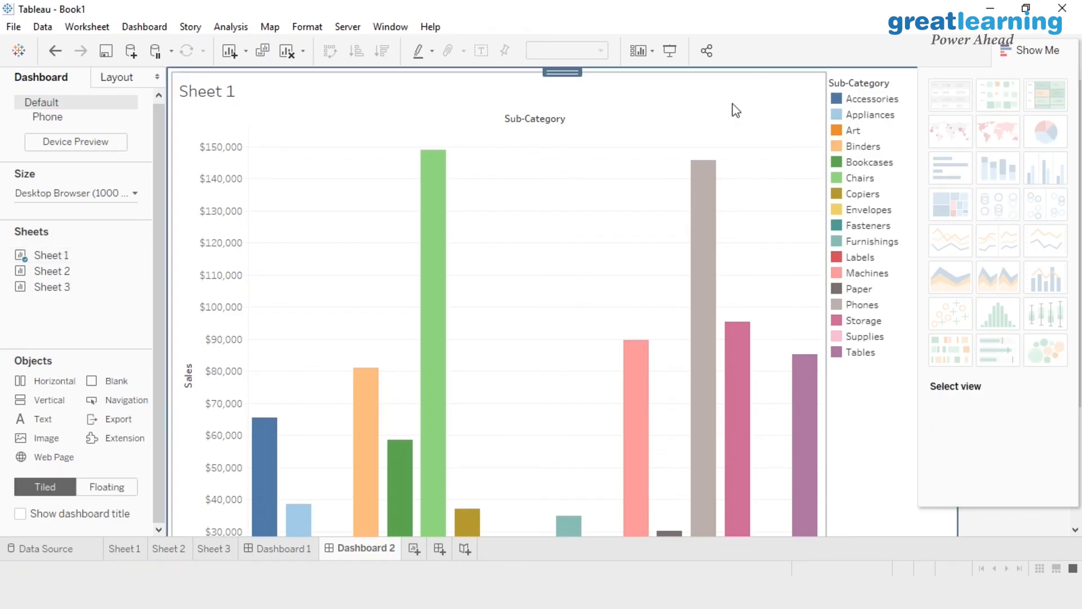
drag(562, 72, 563, 87)
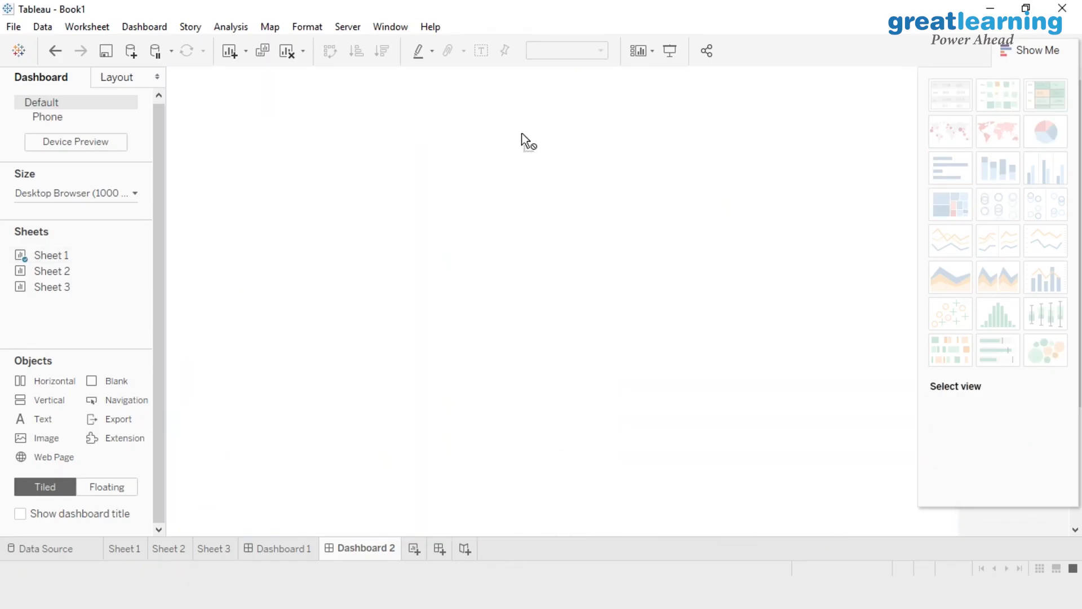
drag(528, 142, 522, 138)
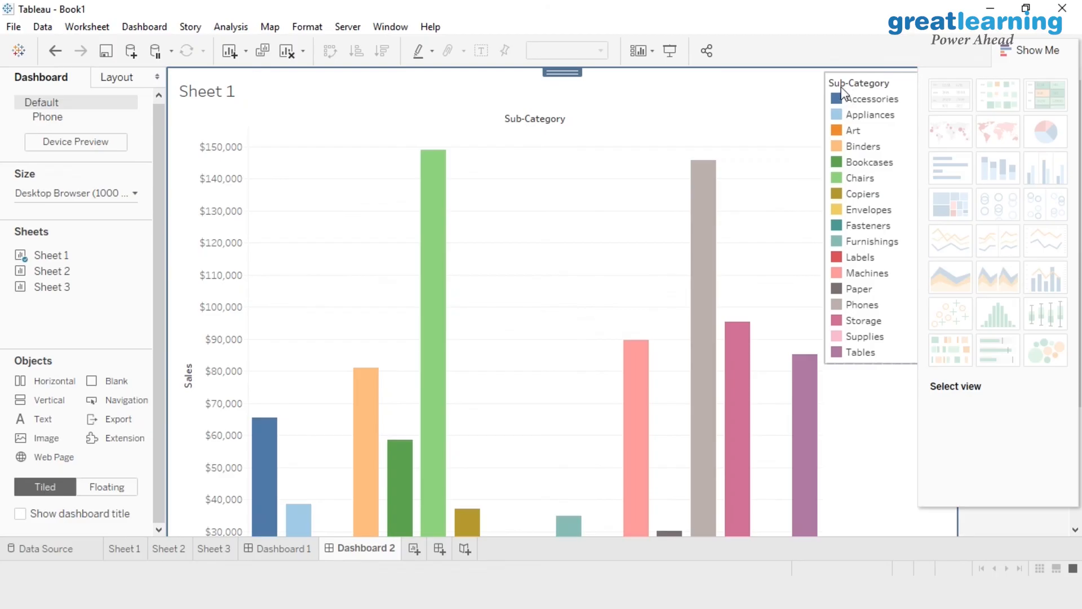
click(786, 96)
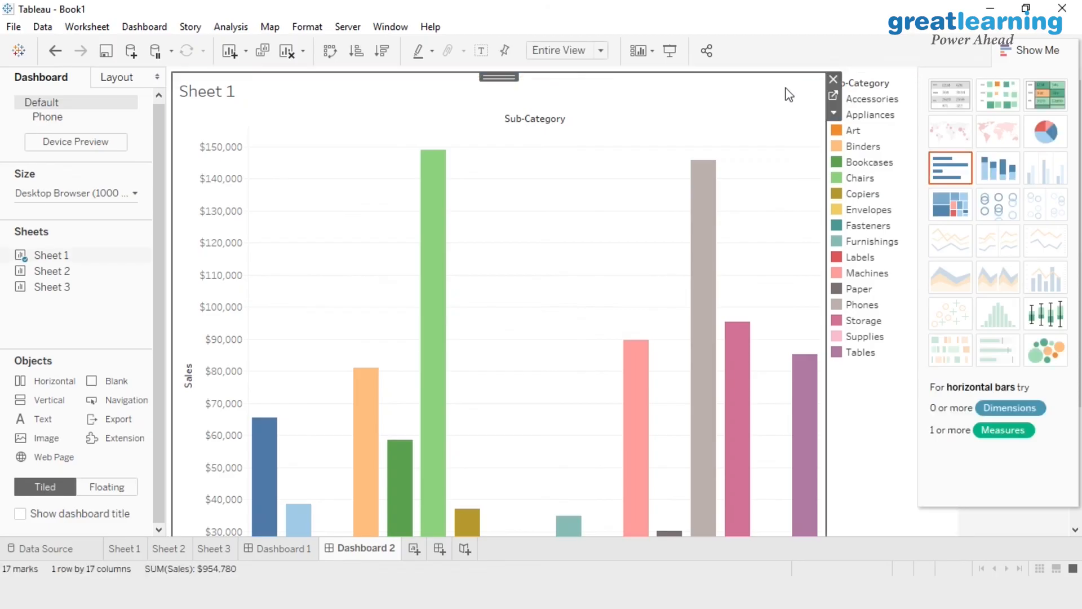
click(834, 79)
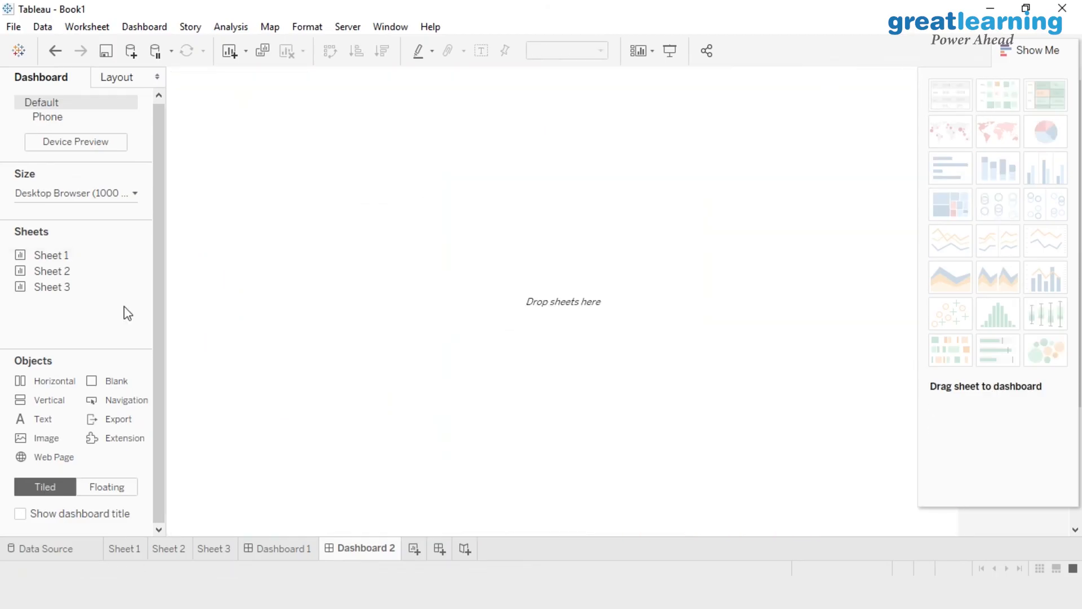
Step: Set new dashboard items to Floating, add Sheet 1 to Dashboard 2 and move it to the canvas's lower left
click(96, 490)
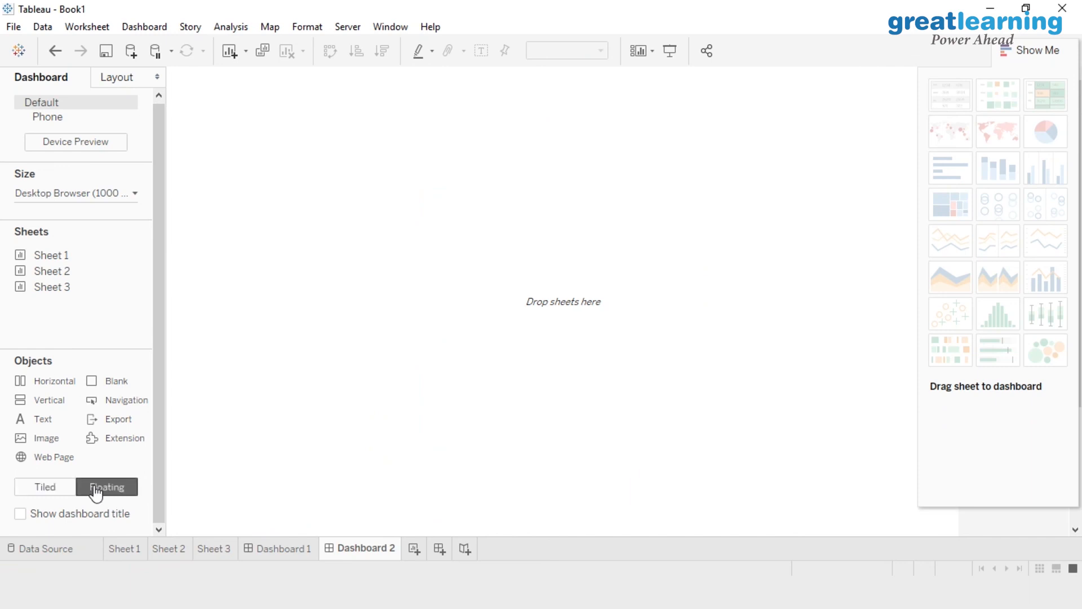
drag(34, 255, 346, 272)
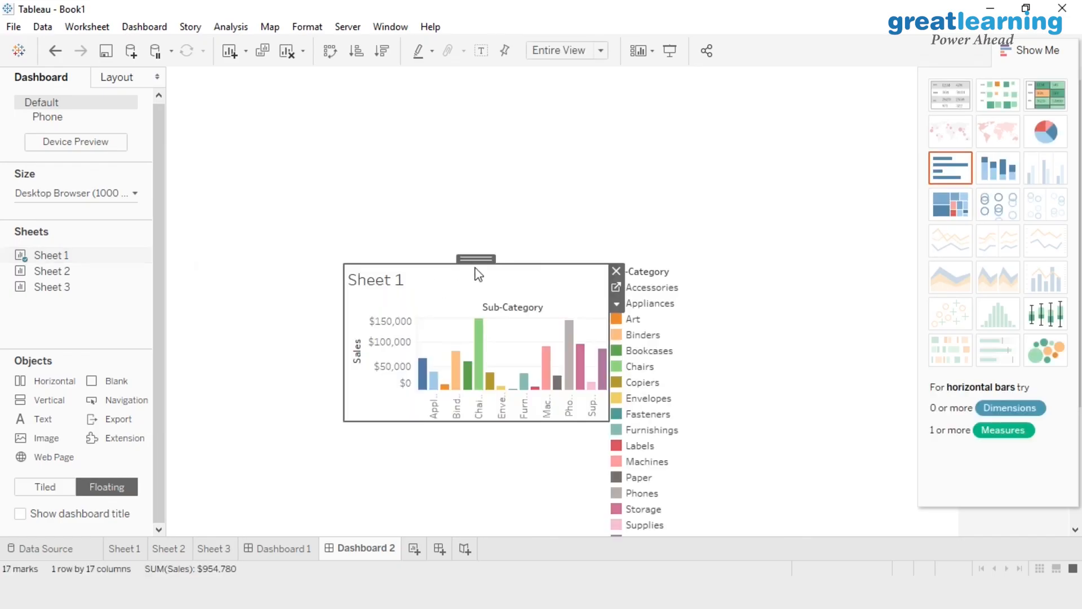
drag(476, 260, 325, 357)
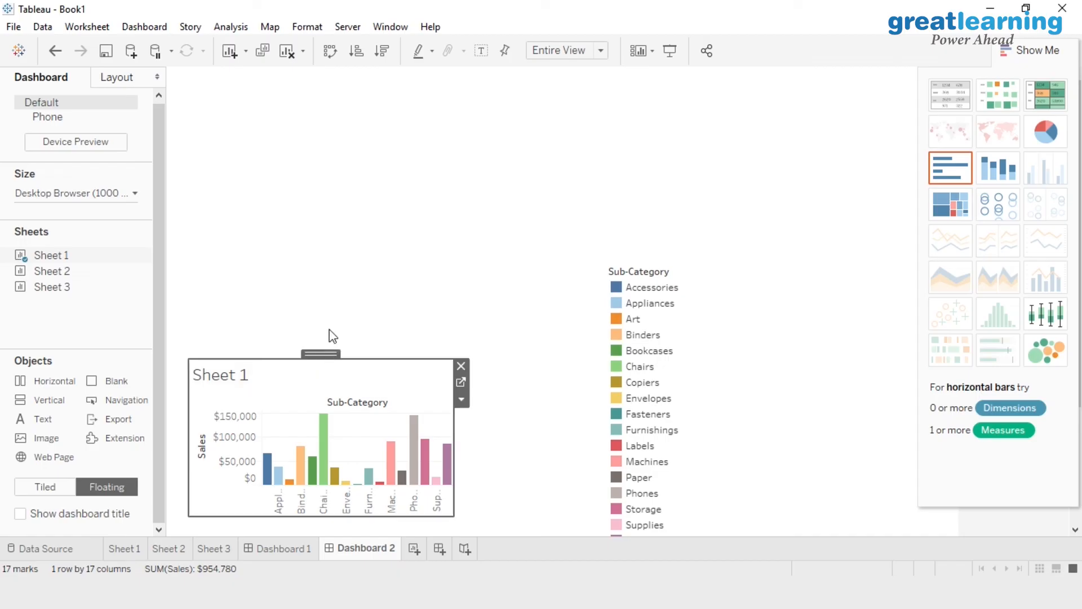
Step: Remove the Sub-Category legend and move the floating Sheet 1 chart to the upper left of the dashboard canvas
click(645, 307)
drag(672, 258, 548, 204)
click(600, 215)
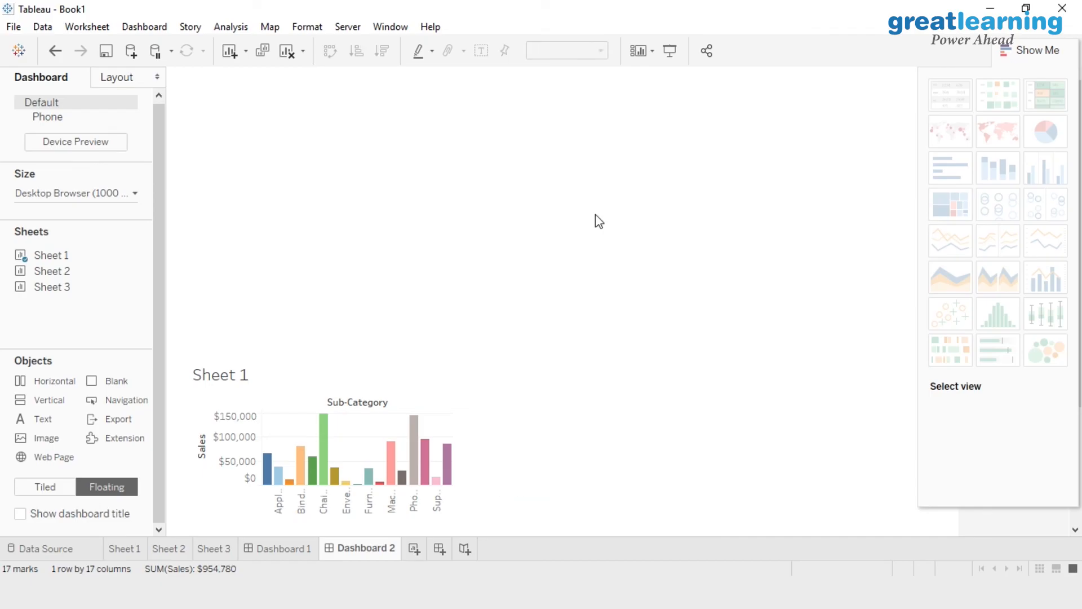
click(333, 415)
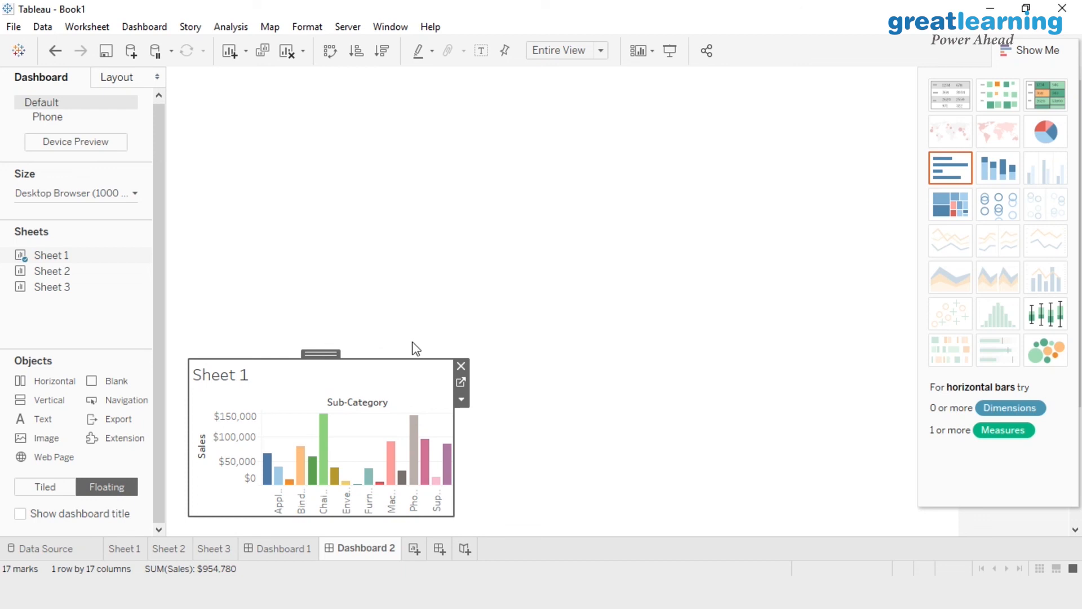
drag(334, 354, 336, 93)
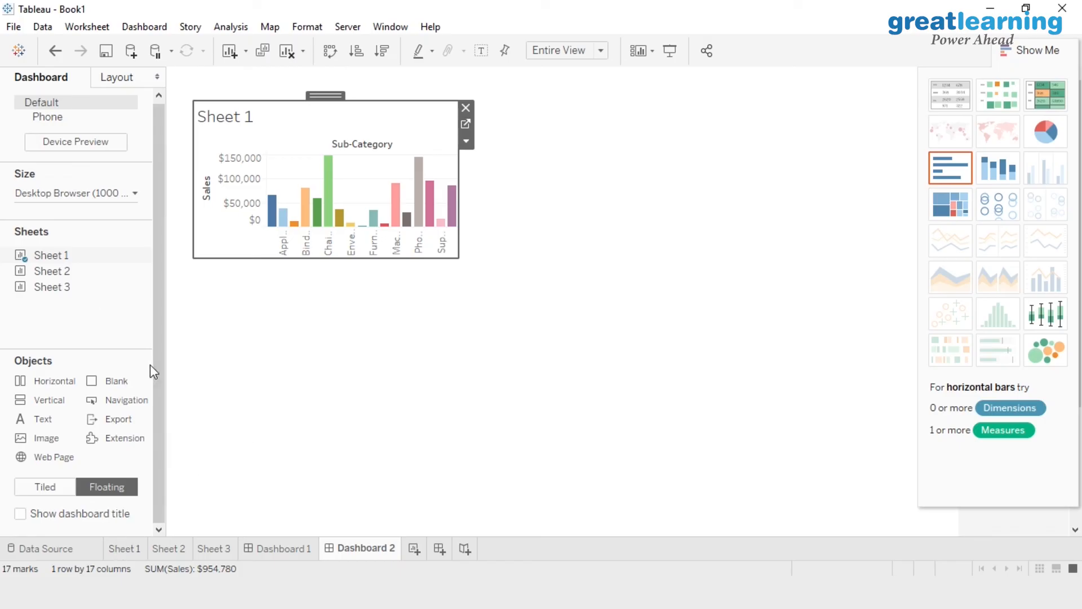
Step: Add Sheet 2 as a floating view to the right of Sheet 1, and Sheet 3 below them
mouse_move(50, 256)
double_click(50, 272)
drag(49, 272, 579, 139)
drag(54, 286, 374, 316)
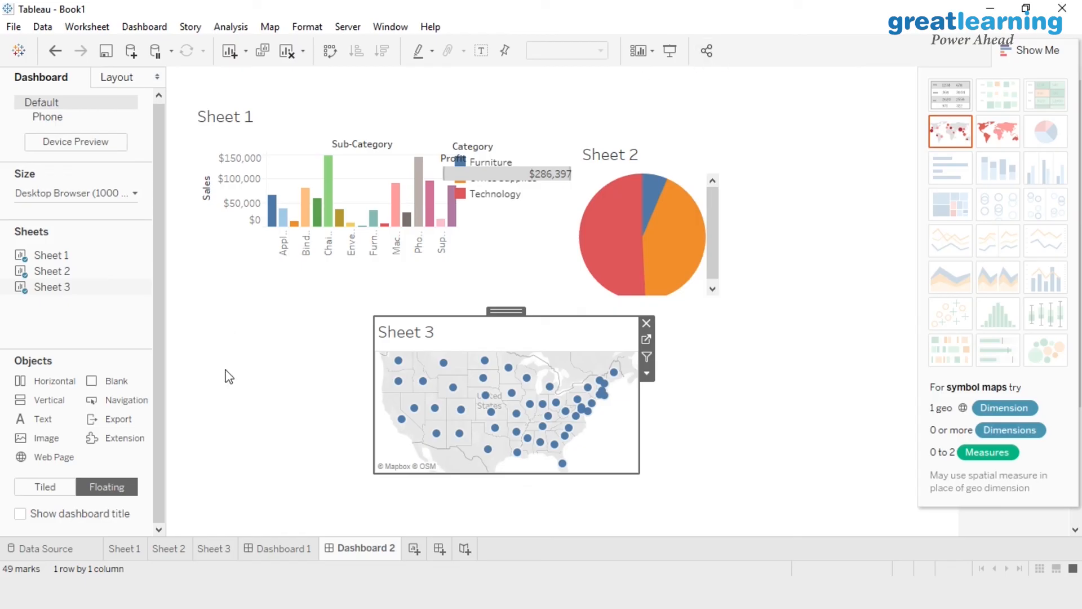
Step: Switch to the IPIA report in Power BI Desktop, start publishing it and dismiss the sign-in dialog
click(641, 592)
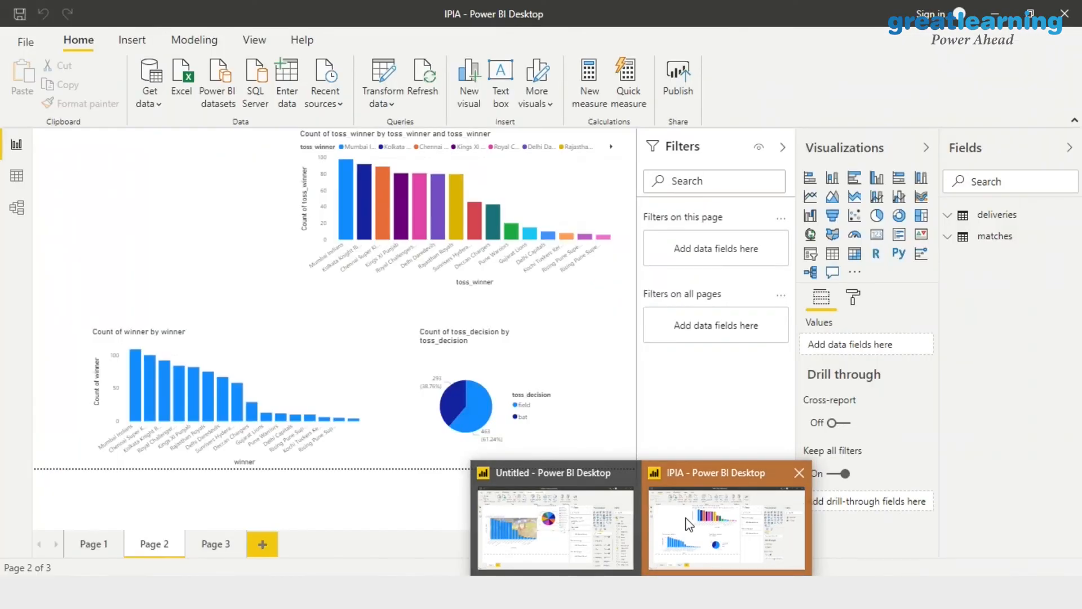
click(687, 518)
click(28, 49)
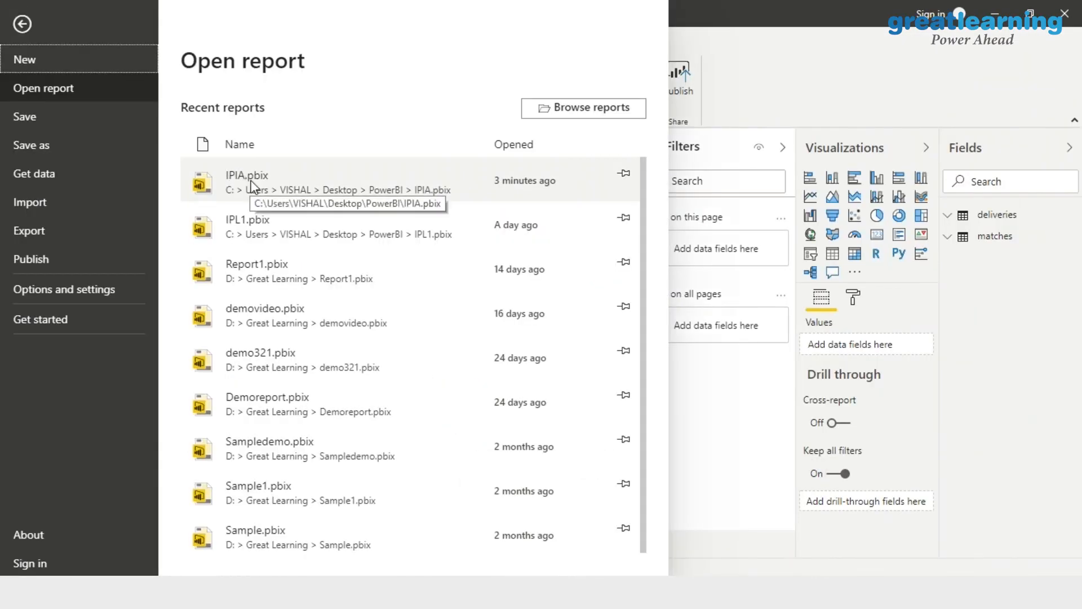
click(681, 91)
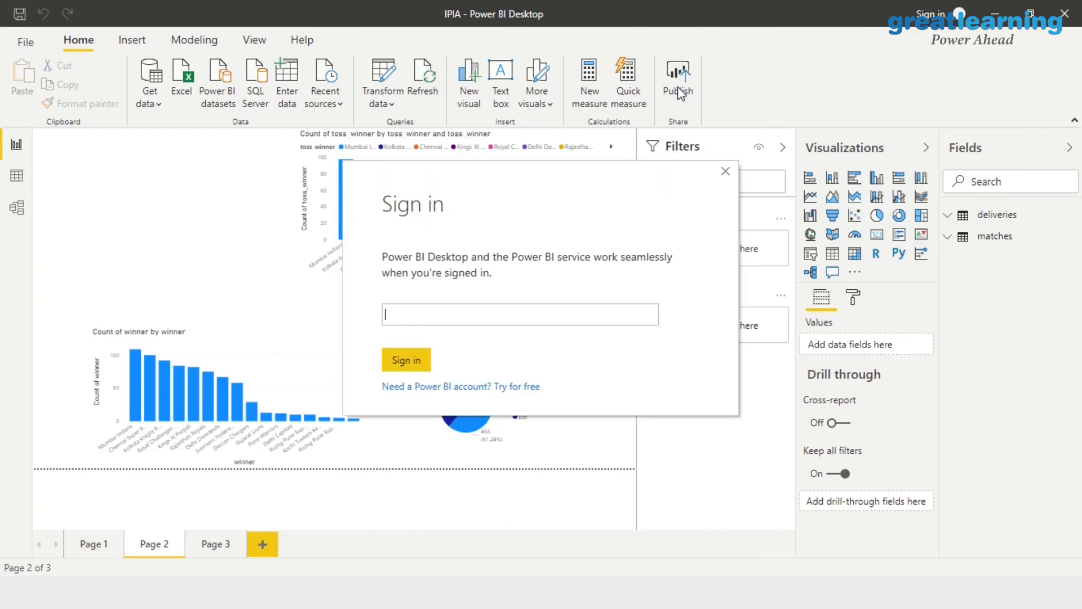
click(726, 172)
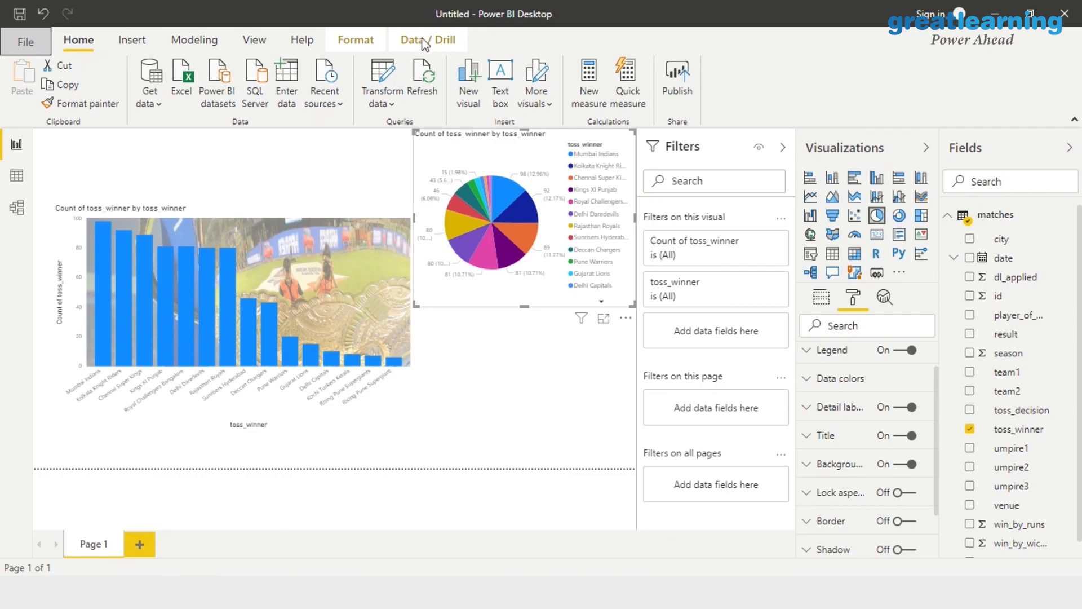
Step: Switch back to Tableau and move the floating Sheet 3 map directly below the Sheet 1 chart on Dashboard 2
click(1075, 11)
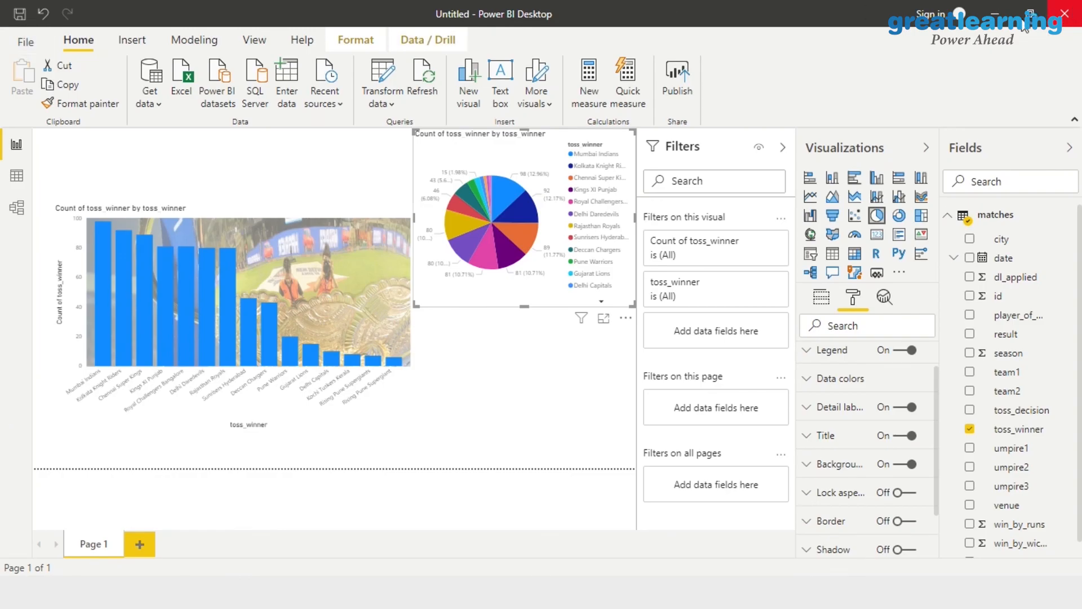
click(613, 320)
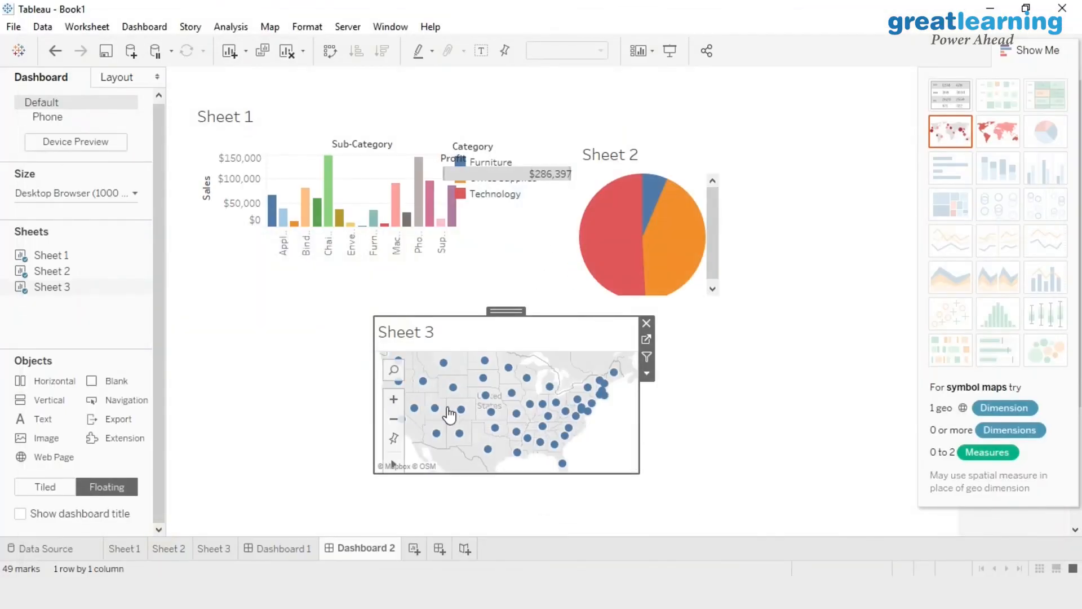
drag(454, 424, 316, 383)
drag(525, 312, 334, 275)
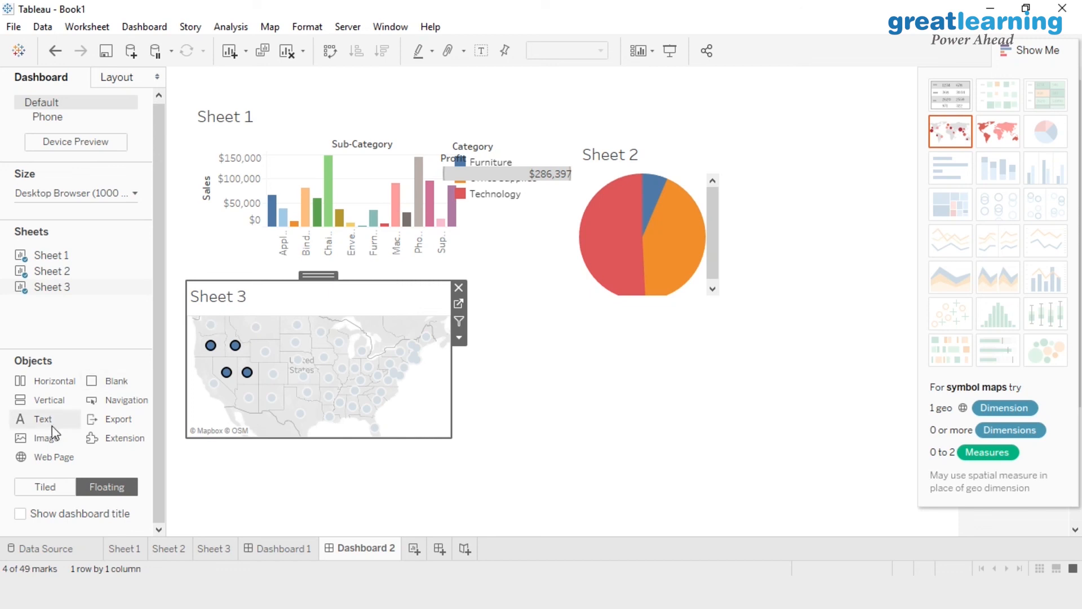
Step: View the Sheet 1 worksheet with the Sales by Sub-Category bar chart
click(123, 550)
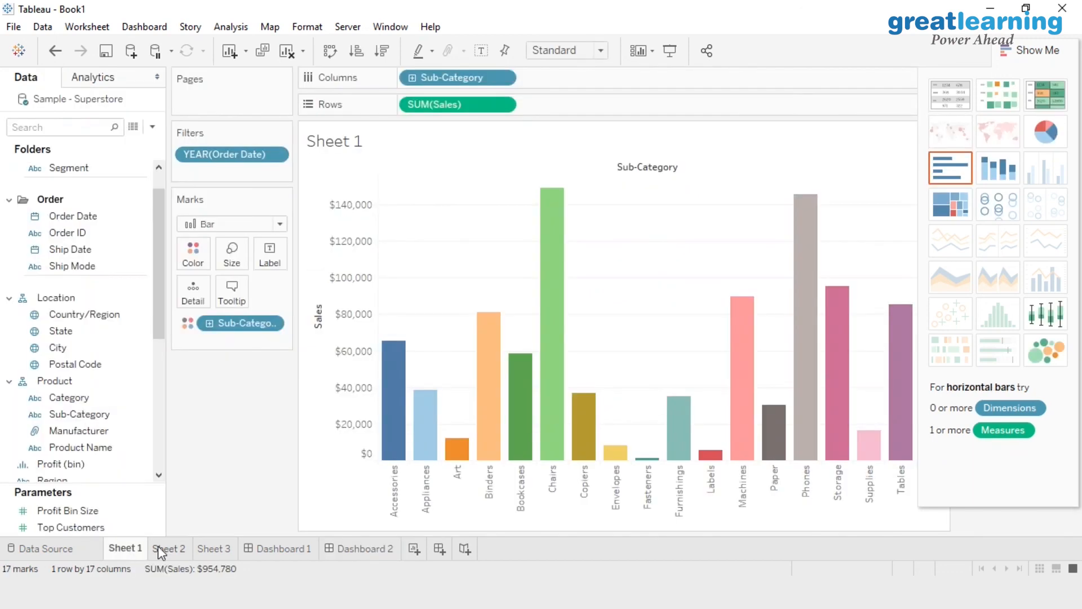